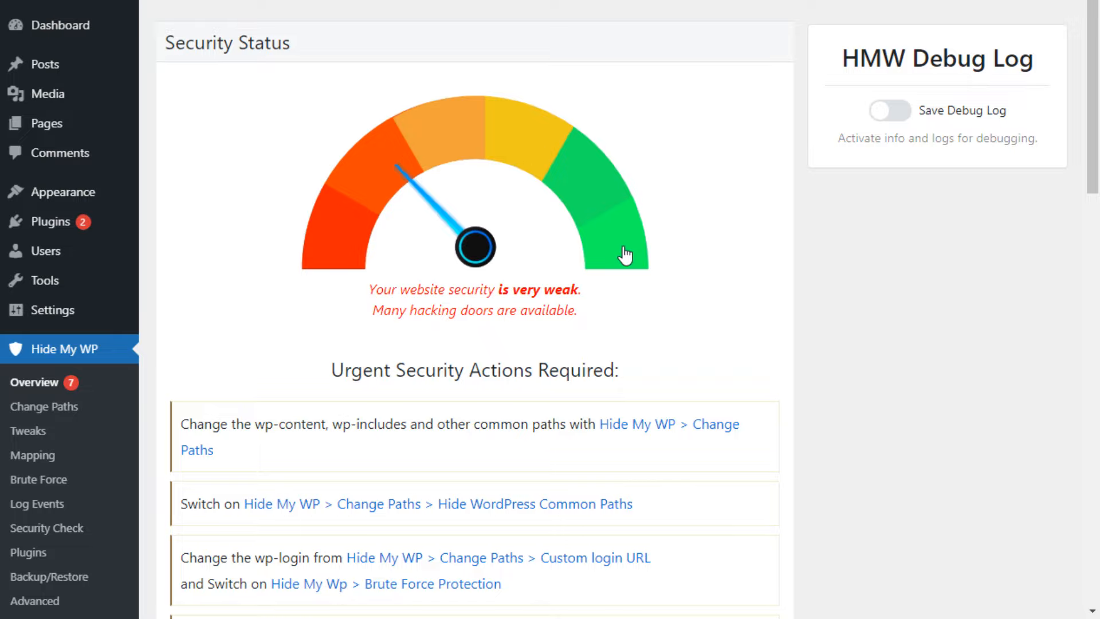
Step: Review the urgent security actions listed below the Security Status gauge on the overview page
{"action": "scroll", "coordinate": [378, 303], "scroll_direction": "down", "scroll_amount": 5}
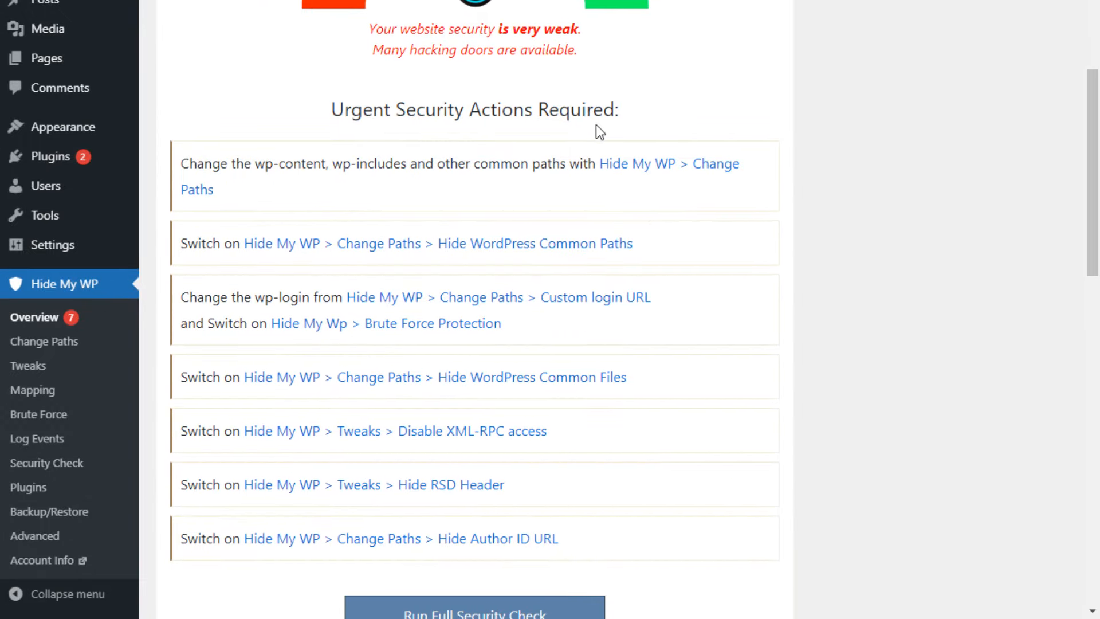
{"action": "scroll", "coordinate": [564, 240], "scroll_direction": "down", "scroll_amount": 2}
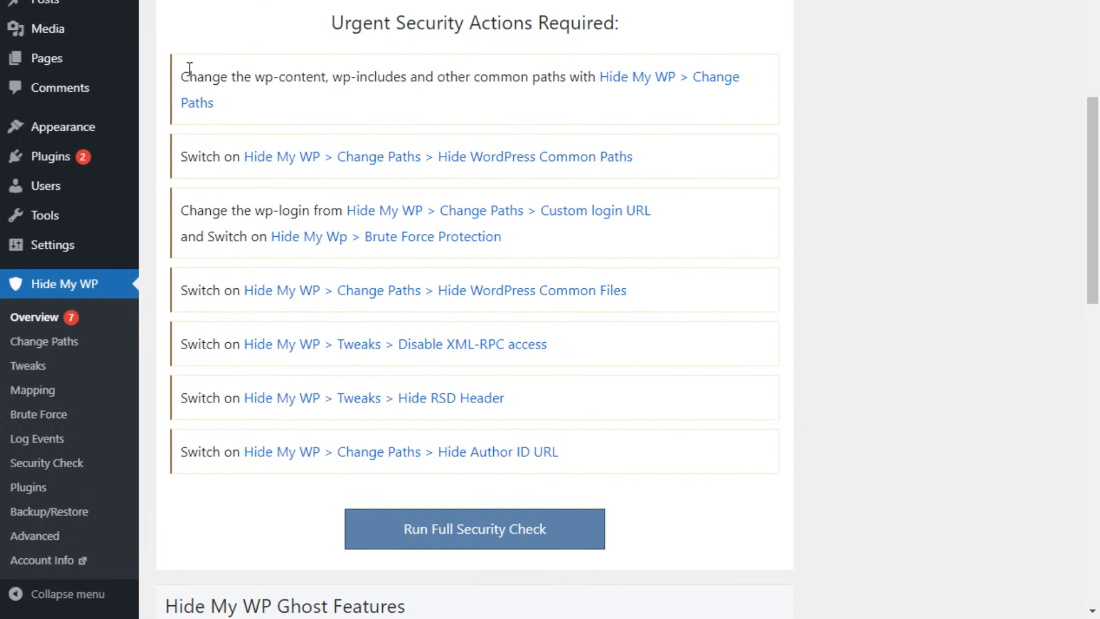
{"action": "left_click_drag", "start_coordinate": [190, 68], "coordinate": [707, 85]}
{"action": "left_click", "coordinate": [743, 135]}
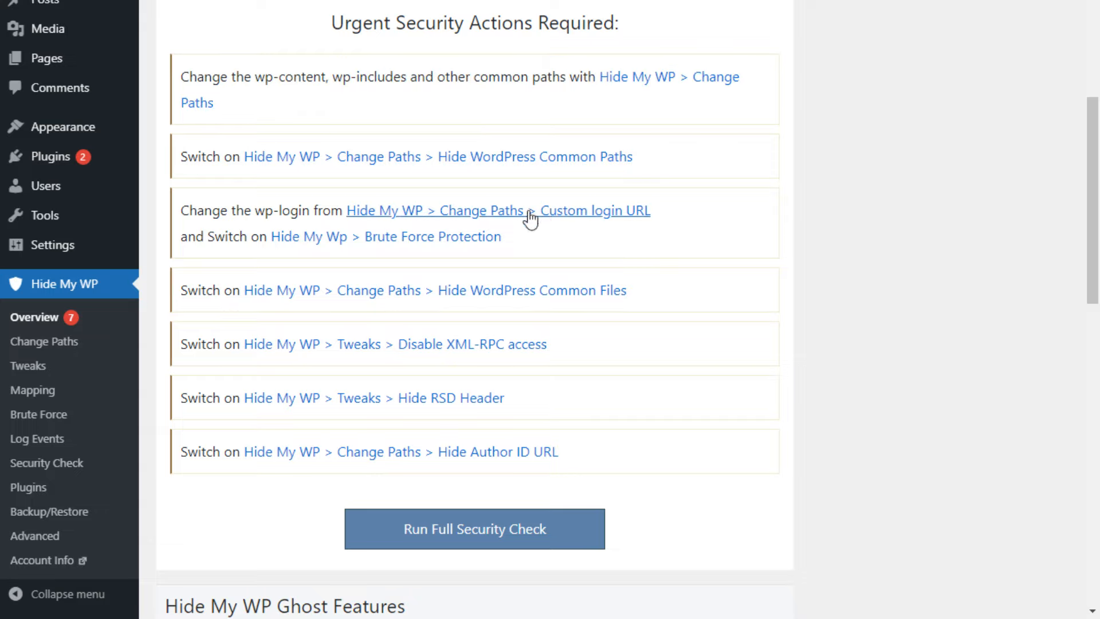
{"action": "left_click_drag", "start_coordinate": [186, 345], "coordinate": [230, 346]}
{"action": "left_click", "coordinate": [229, 346]}
{"action": "scroll", "coordinate": [244, 392], "scroll_direction": "down", "scroll_amount": 3}
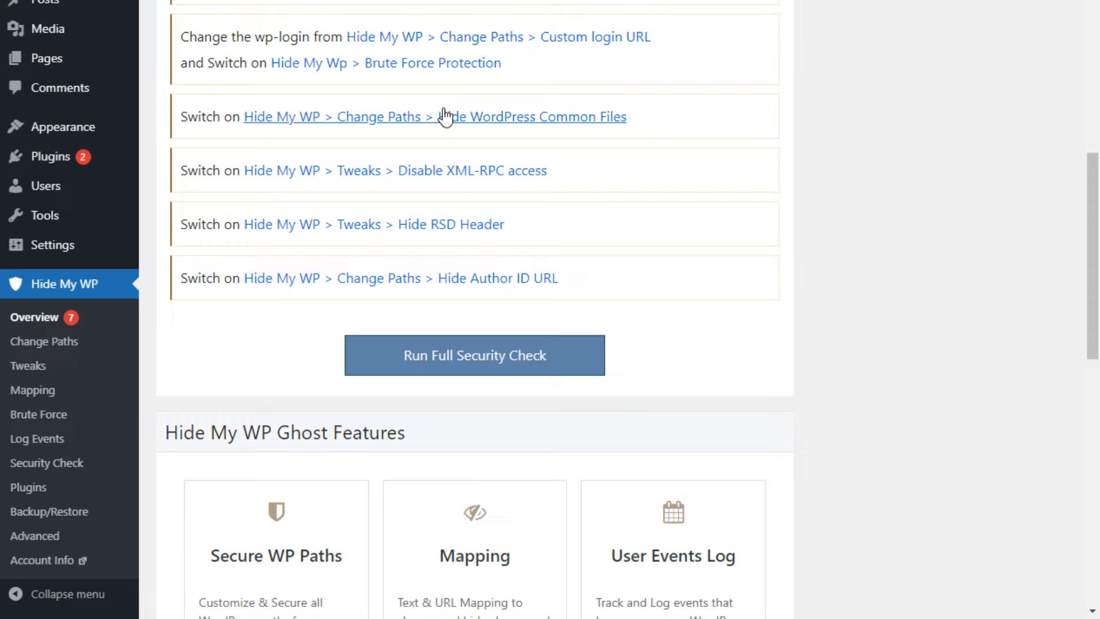
{"action": "scroll", "coordinate": [481, 370], "scroll_direction": "down", "scroll_amount": 3}
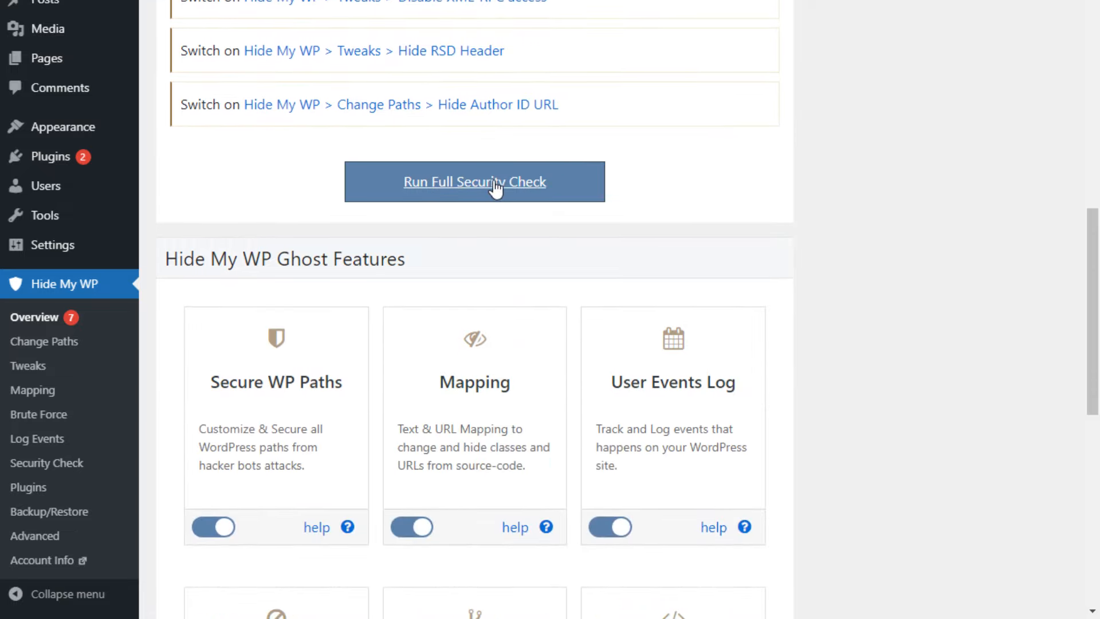
Step: Look over the Hide My WP Ghost features and toggle Secure WP Paths off and back on
{"action": "scroll", "coordinate": [474, 312], "scroll_direction": "down", "scroll_amount": 3}
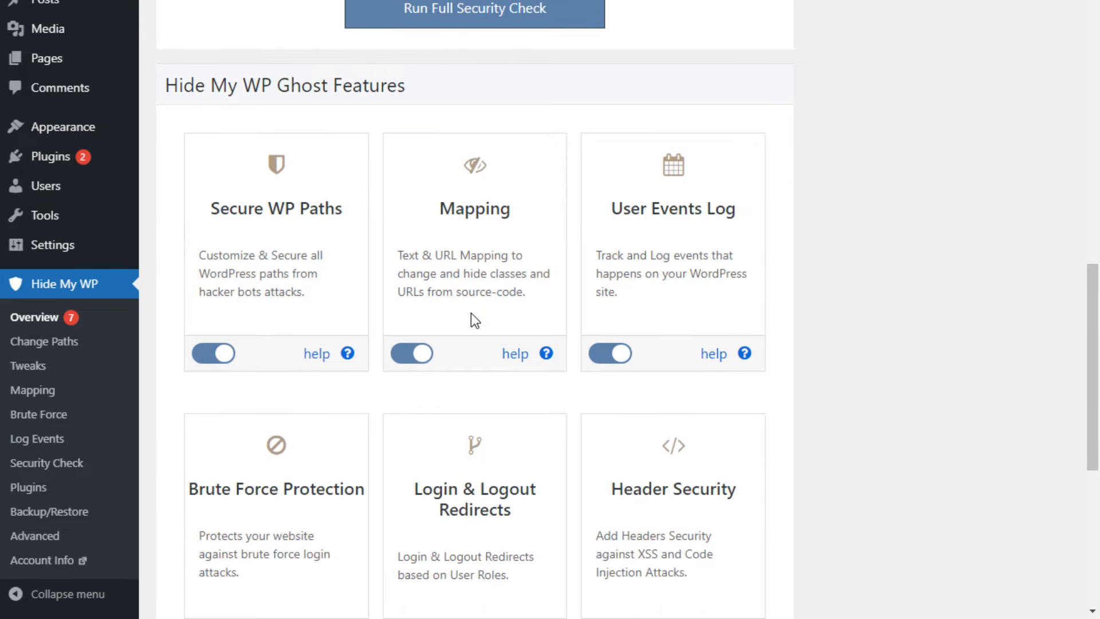
{"action": "scroll", "coordinate": [469, 308], "scroll_direction": "down", "scroll_amount": 2}
{"action": "scroll", "coordinate": [469, 307], "scroll_direction": "up", "scroll_amount": 2}
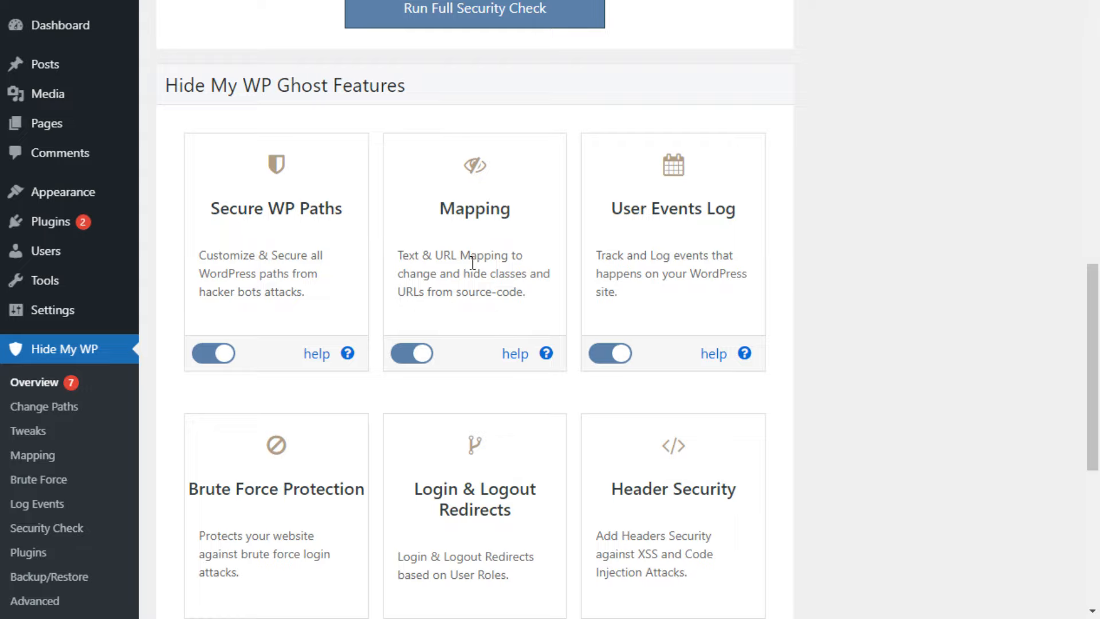
{"action": "scroll", "coordinate": [562, 379], "scroll_direction": "down", "scroll_amount": 1}
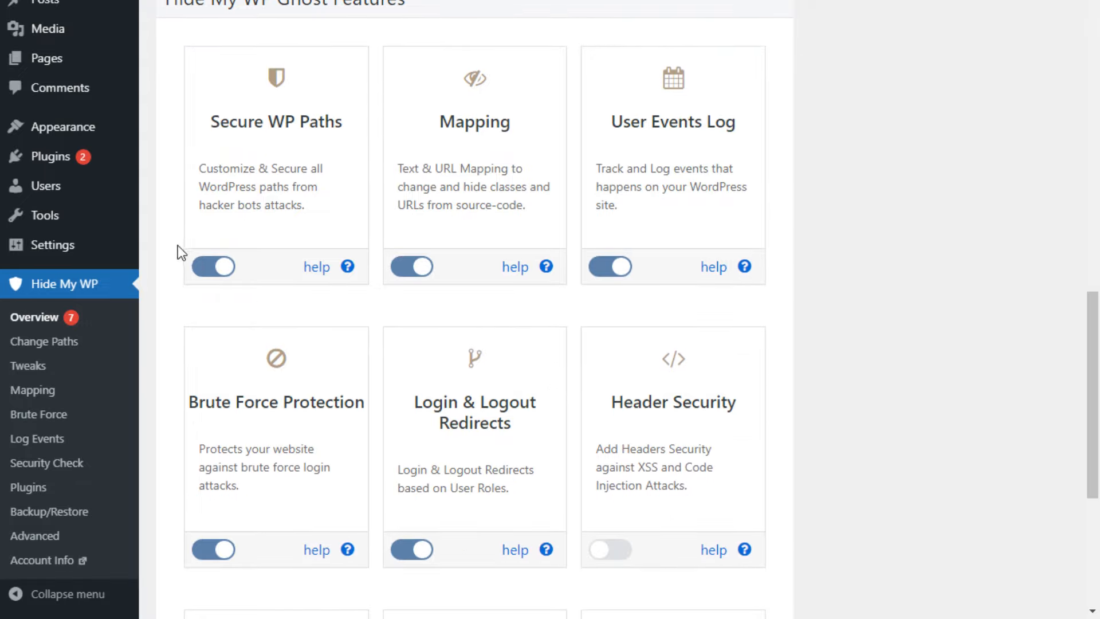
{"action": "left_click", "coordinate": [221, 271]}
{"action": "left_click", "coordinate": [221, 271]}
{"action": "left_click_drag", "start_coordinate": [295, 251], "coordinate": [362, 292]}
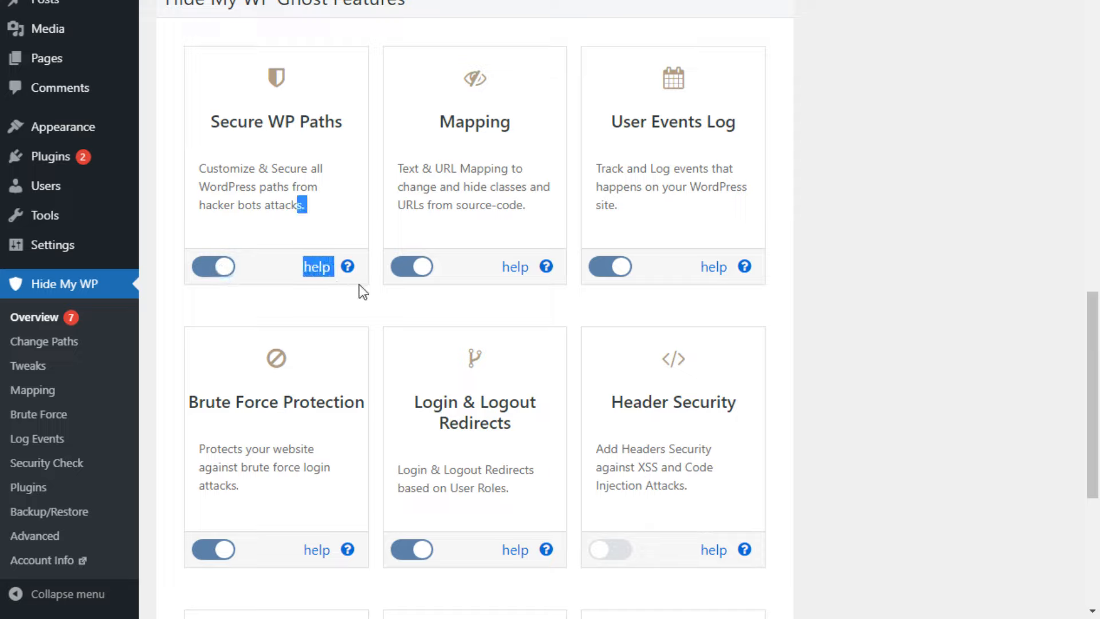
{"action": "left_click", "coordinate": [335, 261]}
{"action": "left_click", "coordinate": [349, 167]}
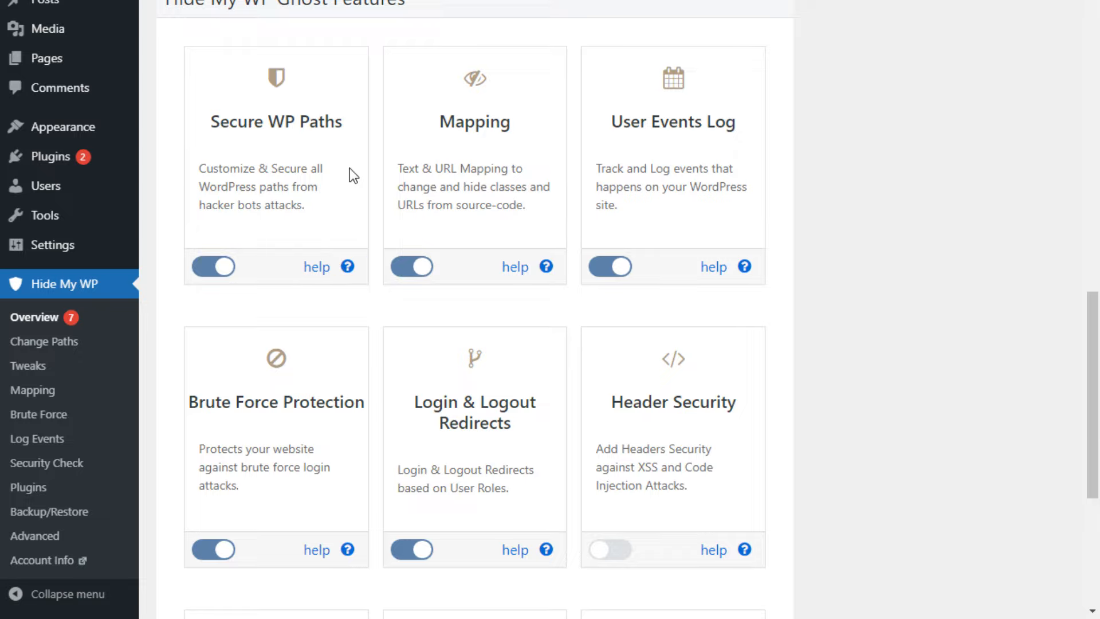
Step: Try the Robots Security and Header Security feature switches, leaving both features off
{"action": "scroll", "coordinate": [416, 189], "scroll_direction": "up", "scroll_amount": 1}
{"action": "scroll", "coordinate": [408, 241], "scroll_direction": "down", "scroll_amount": 3}
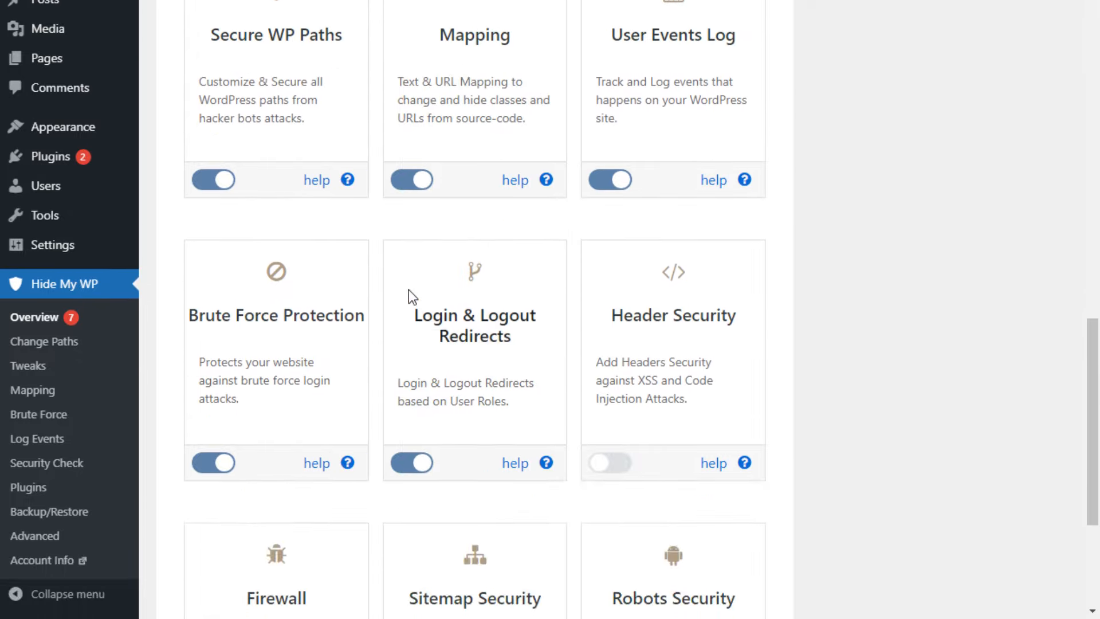
{"action": "scroll", "coordinate": [410, 238], "scroll_direction": "down", "scroll_amount": 4}
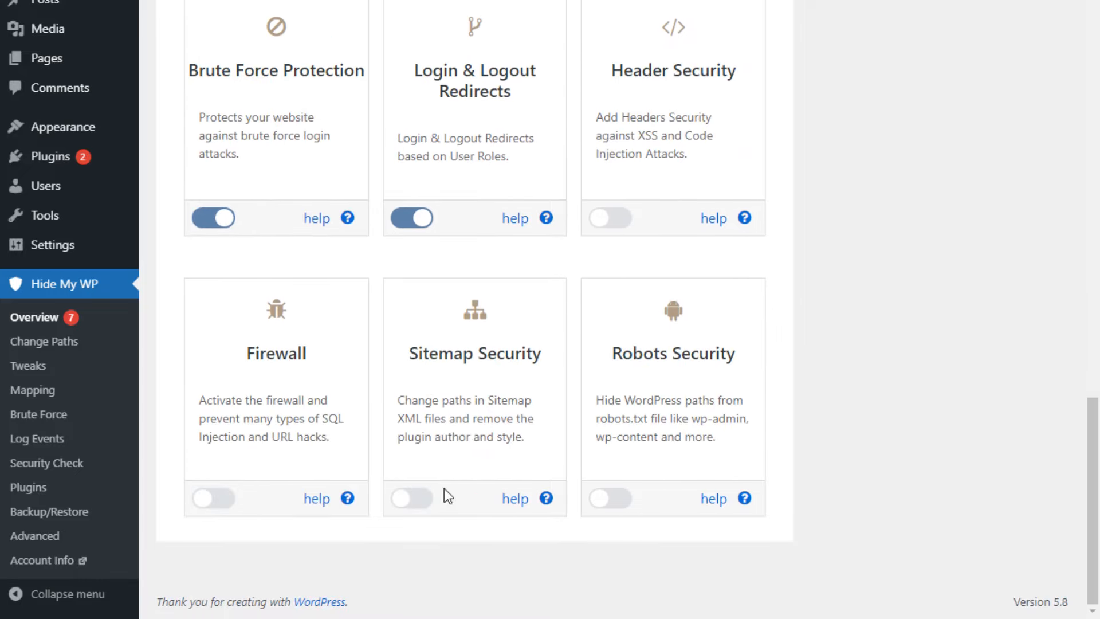
{"action": "left_click", "coordinate": [612, 497]}
{"action": "left_click", "coordinate": [609, 498]}
{"action": "scroll", "coordinate": [869, 462], "scroll_direction": "up", "scroll_amount": 4}
{"action": "left_click", "coordinate": [621, 480]}
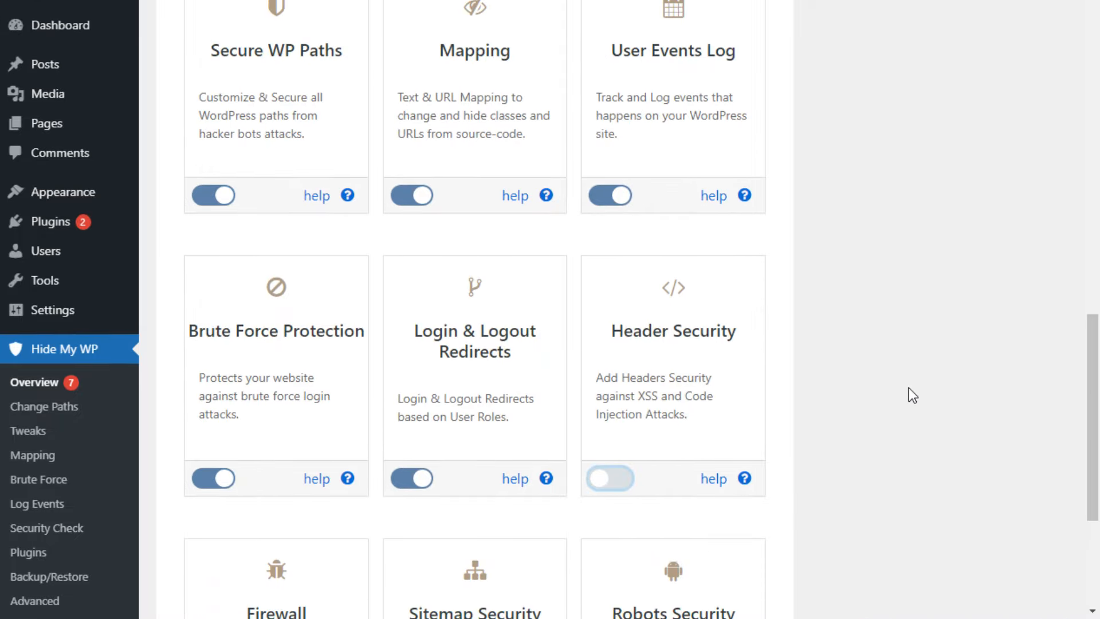
Step: Recheck the security status overview and open the Change Paths settings of Hide My WP
{"action": "scroll", "coordinate": [873, 444], "scroll_direction": "up", "scroll_amount": 8}
{"action": "scroll", "coordinate": [873, 442], "scroll_direction": "up", "scroll_amount": 8}
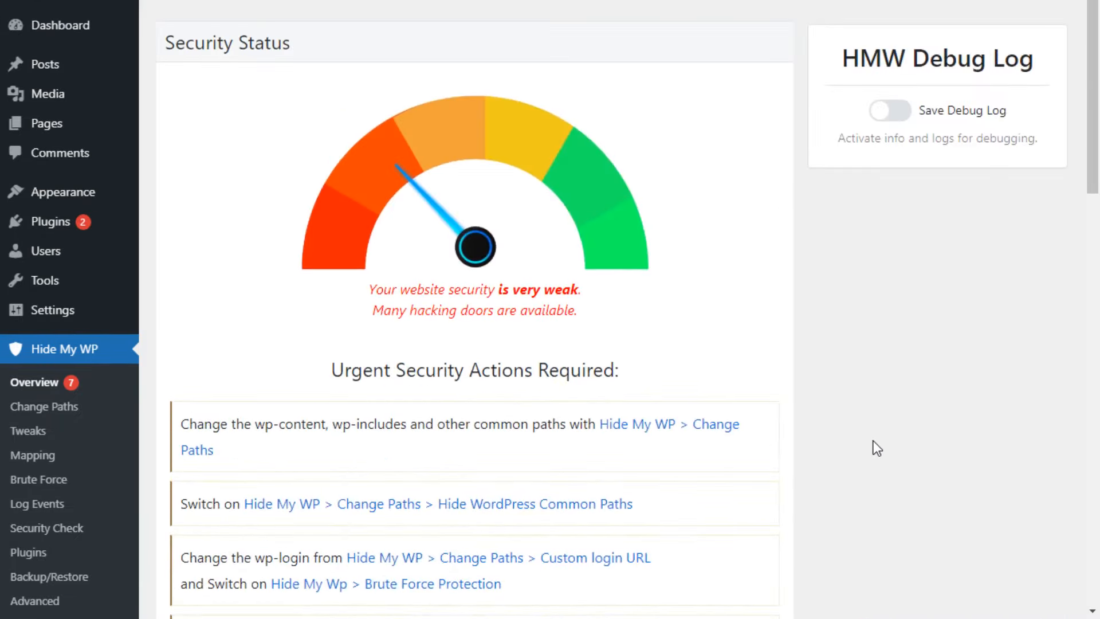
{"action": "scroll", "coordinate": [434, 333], "scroll_direction": "down", "scroll_amount": 8}
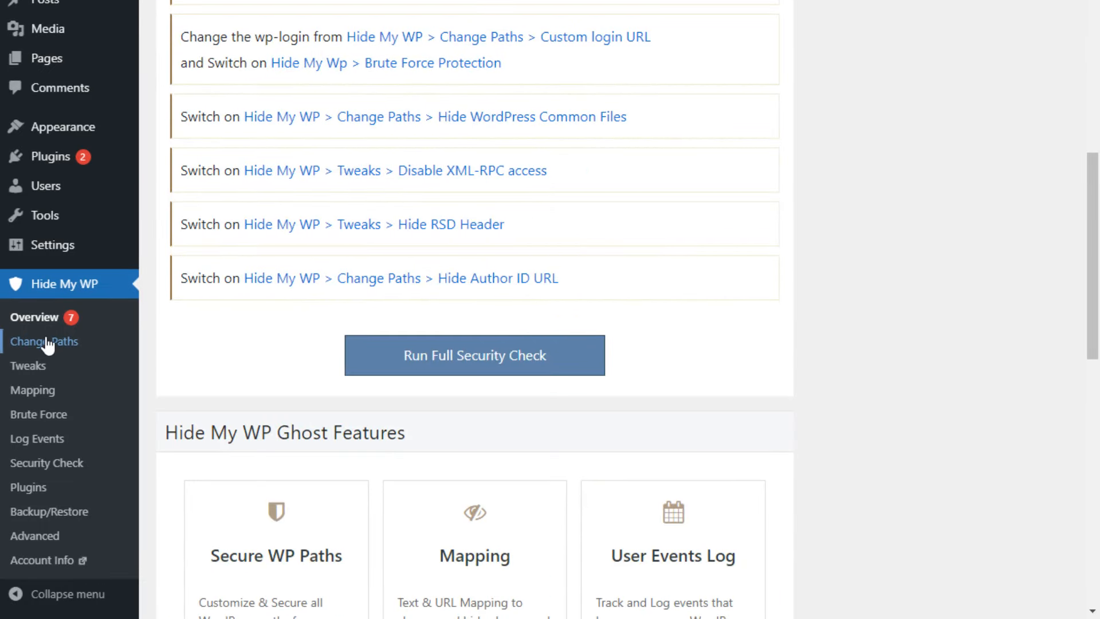
{"action": "scroll", "coordinate": [366, 456], "scroll_direction": "up", "scroll_amount": 8}
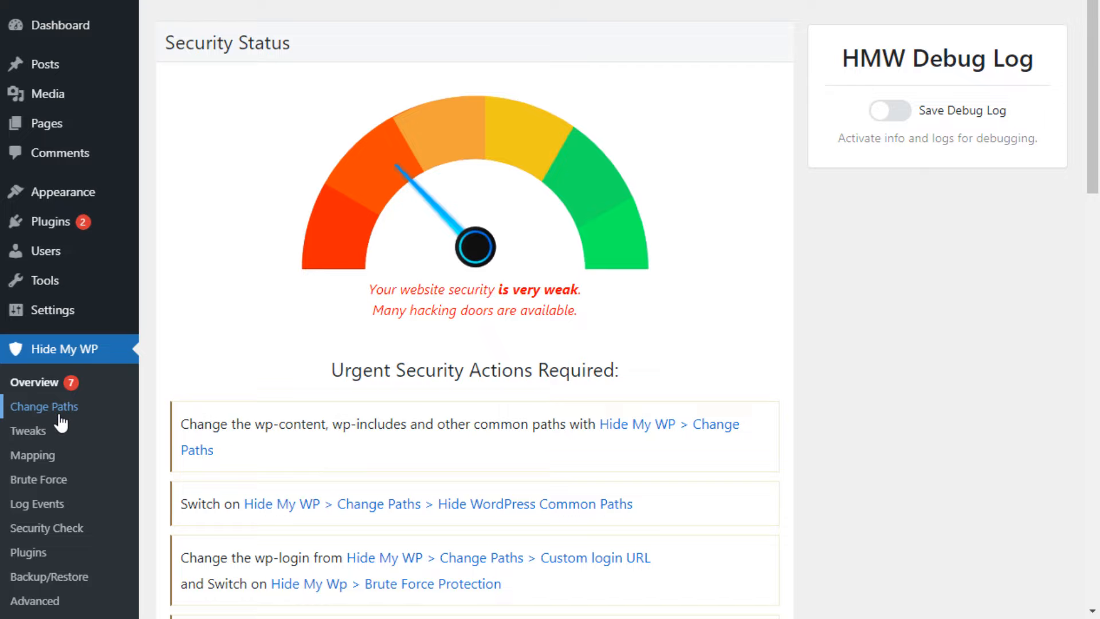
{"action": "left_click", "coordinate": [60, 416]}
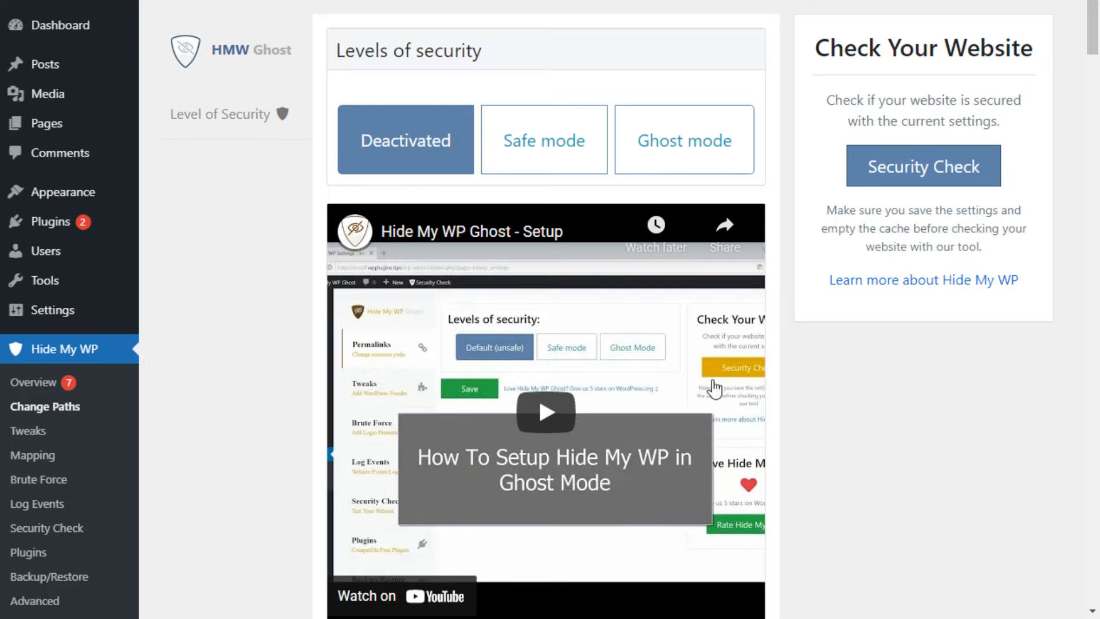
Step: Choose Safe mode as the level of security
{"action": "scroll", "coordinate": [869, 384], "scroll_direction": "down", "scroll_amount": 1}
{"action": "scroll", "coordinate": [830, 389], "scroll_direction": "up", "scroll_amount": 7}
{"action": "left_click", "coordinate": [540, 144]}
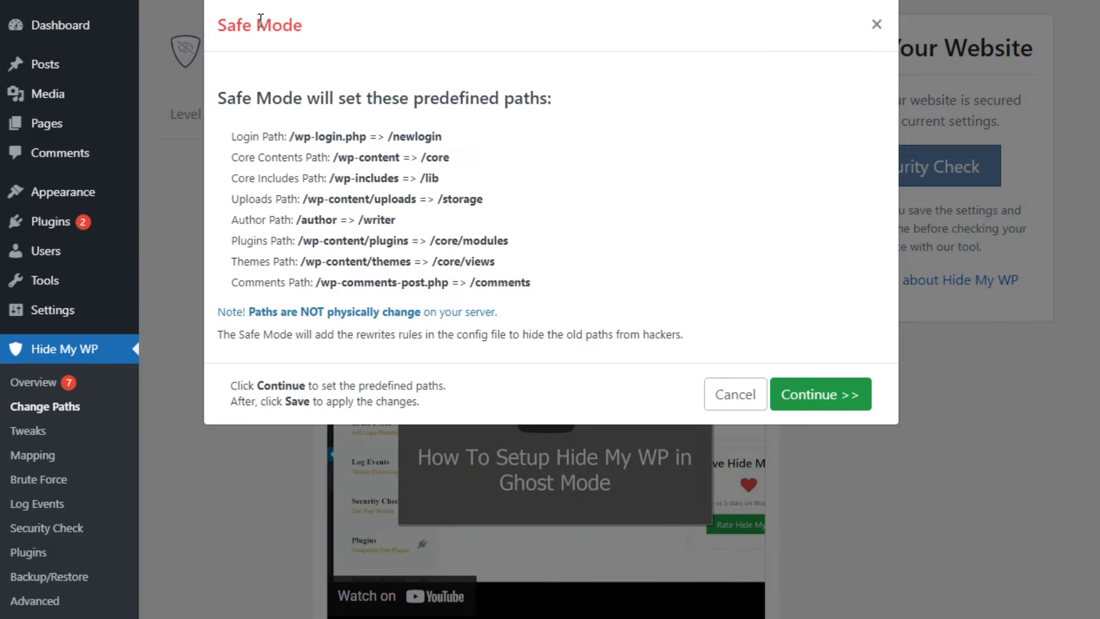
Step: Examine the predefined Safe Mode paths and the note about paths not being physically changed on the server
{"action": "left_click_drag", "start_coordinate": [252, 98], "coordinate": [597, 123]}
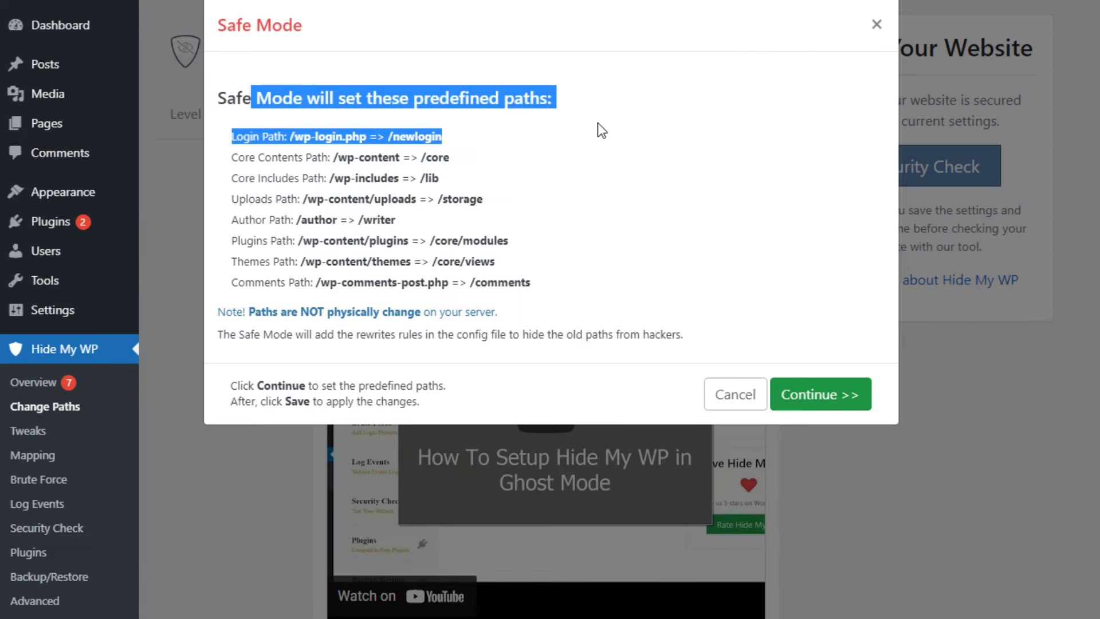
{"action": "left_click", "coordinate": [597, 122]}
{"action": "left_click_drag", "start_coordinate": [236, 136], "coordinate": [562, 208]}
{"action": "left_click", "coordinate": [324, 156]}
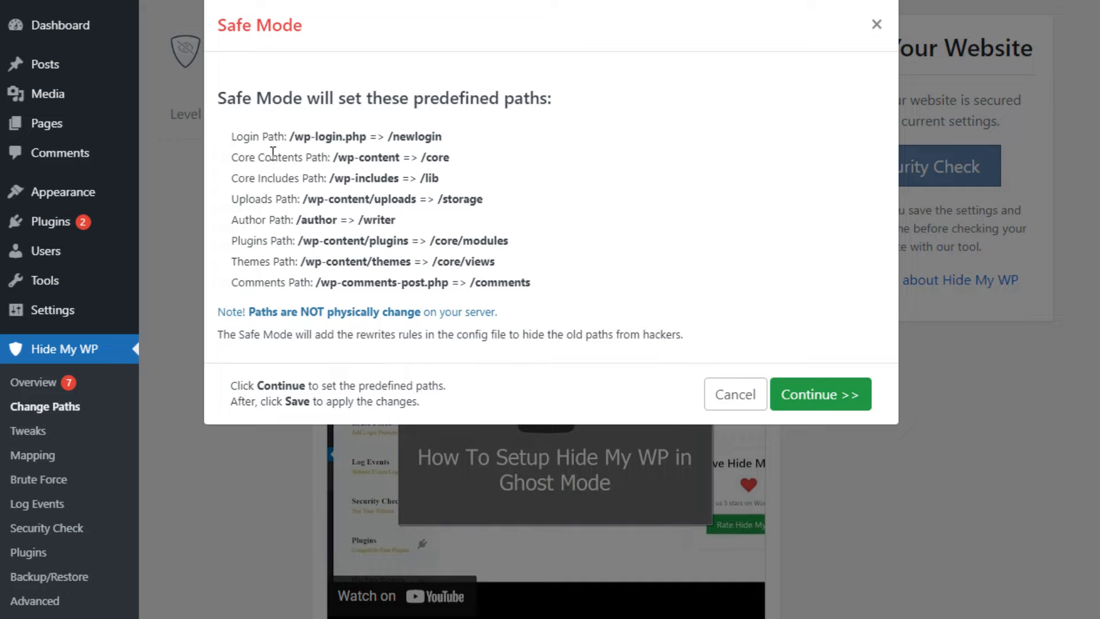
{"action": "left_click_drag", "start_coordinate": [233, 156], "coordinate": [583, 249]}
{"action": "left_click", "coordinate": [583, 250]}
{"action": "left_click_drag", "start_coordinate": [261, 225], "coordinate": [494, 241]}
{"action": "left_click", "coordinate": [494, 241]}
{"action": "left_click_drag", "start_coordinate": [231, 220], "coordinate": [451, 212]}
{"action": "left_click", "coordinate": [270, 261]}
{"action": "left_click_drag", "start_coordinate": [233, 240], "coordinate": [536, 267]}
{"action": "left_click", "coordinate": [536, 266]}
{"action": "left_click_drag", "start_coordinate": [230, 220], "coordinate": [424, 231]}
{"action": "left_click", "coordinate": [324, 257]}
{"action": "left_click_drag", "start_coordinate": [210, 312], "coordinate": [607, 314]}
{"action": "left_click", "coordinate": [608, 314]}
{"action": "left_click_drag", "start_coordinate": [309, 334], "coordinate": [529, 352]}
{"action": "left_click", "coordinate": [532, 355]}
Step: Accept the predefined Safe mode paths and save the Change Paths settings
{"action": "left_click", "coordinate": [821, 401]}
{"action": "scroll", "coordinate": [811, 411], "scroll_direction": "down", "scroll_amount": 2}
{"action": "scroll", "coordinate": [809, 418], "scroll_direction": "up", "scroll_amount": 2}
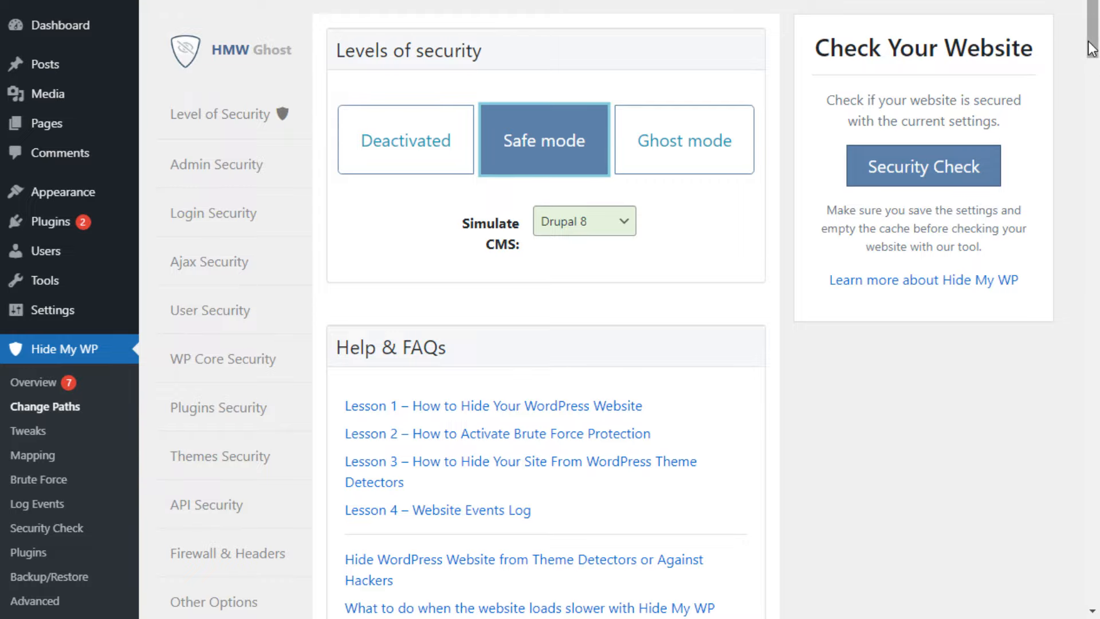
{"action": "left_click_drag", "start_coordinate": [1090, 45], "coordinate": [1077, 596]}
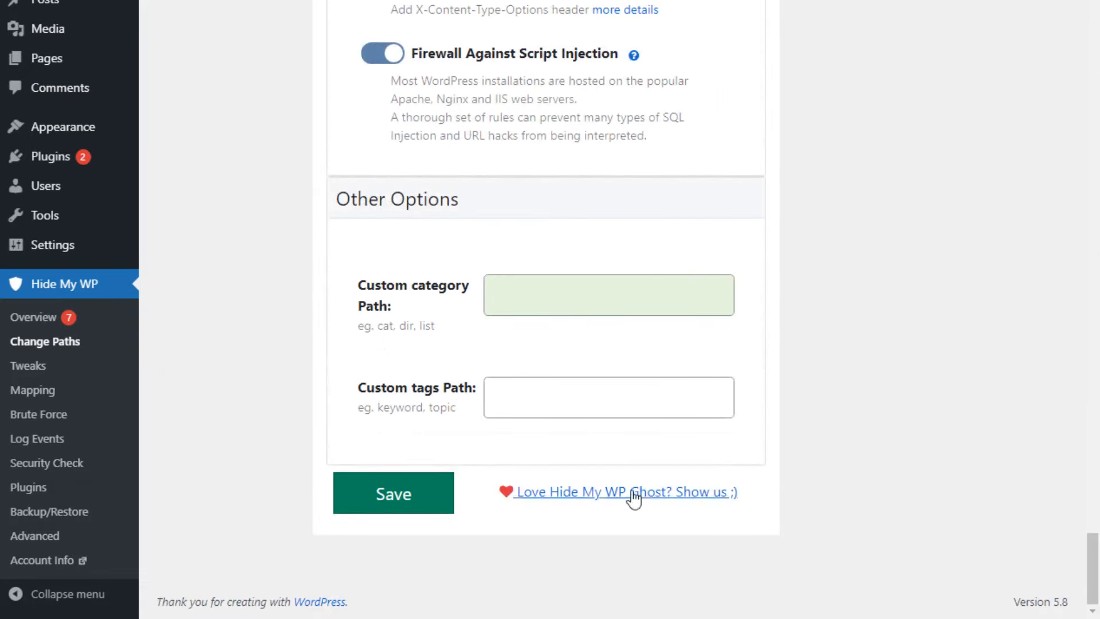
{"action": "left_click", "coordinate": [375, 494]}
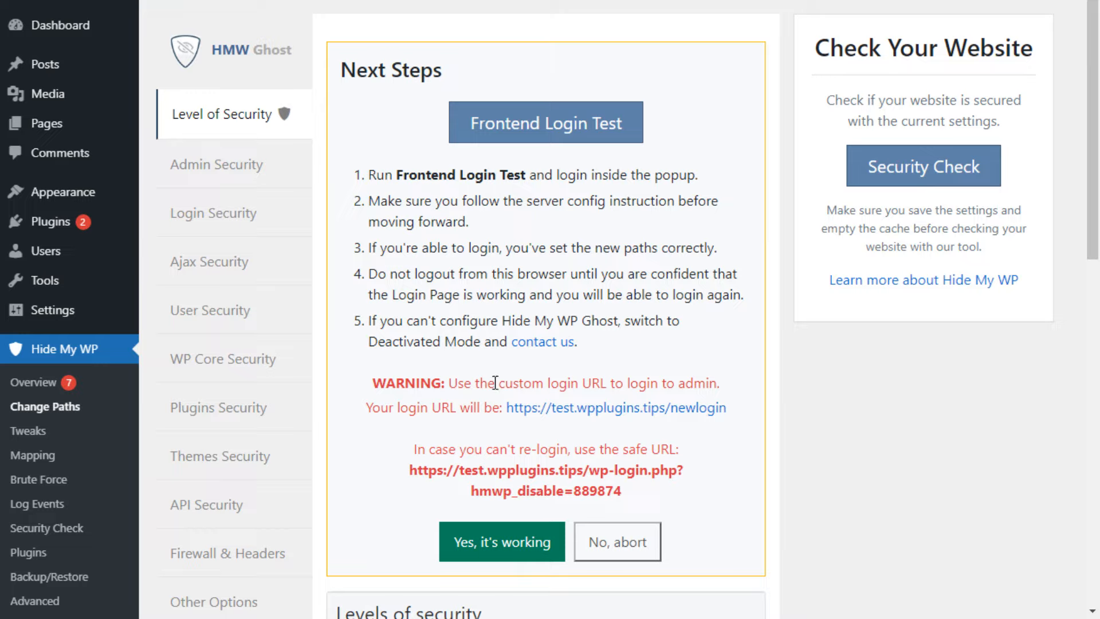
Step: Open the Frontend Login Test to check the login page, and close its popup
{"action": "left_click_drag", "start_coordinate": [392, 175], "coordinate": [598, 178]}
{"action": "left_click", "coordinate": [599, 177]}
{"action": "left_click", "coordinate": [555, 123]}
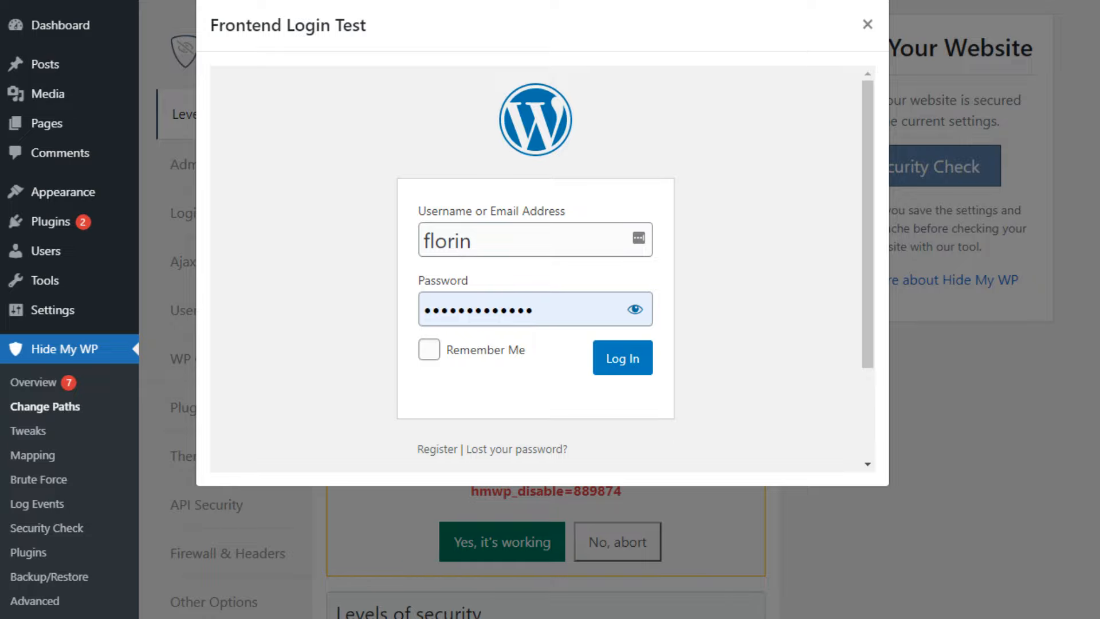
{"action": "left_click", "coordinate": [867, 24]}
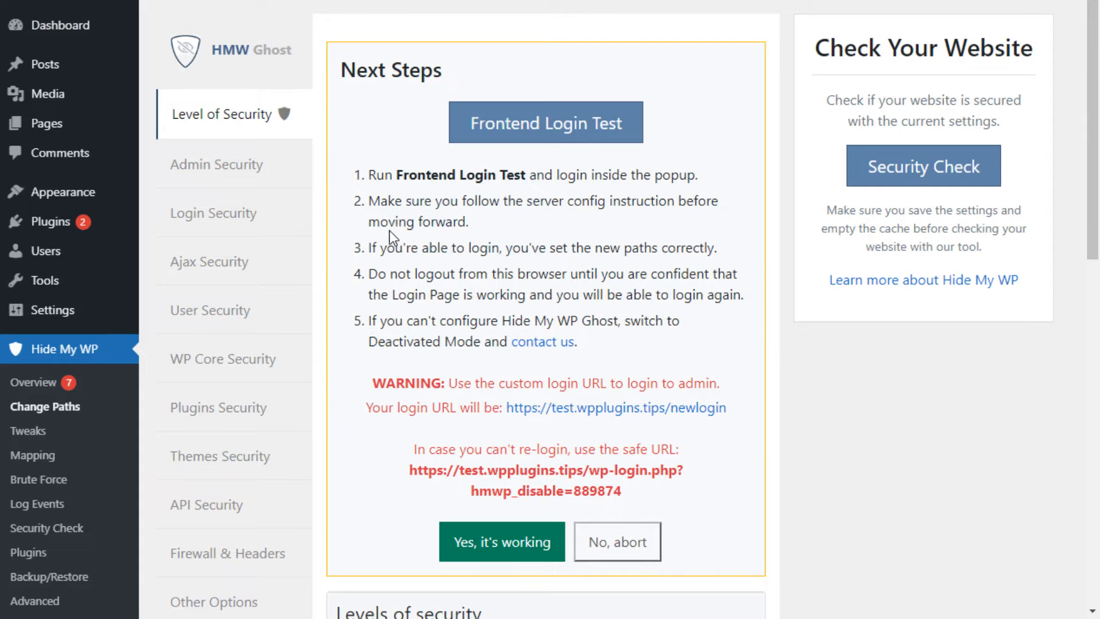
Step: Read the remaining Next Steps instructions and the warning about the custom login URL
{"action": "left_click_drag", "start_coordinate": [395, 201], "coordinate": [656, 222]}
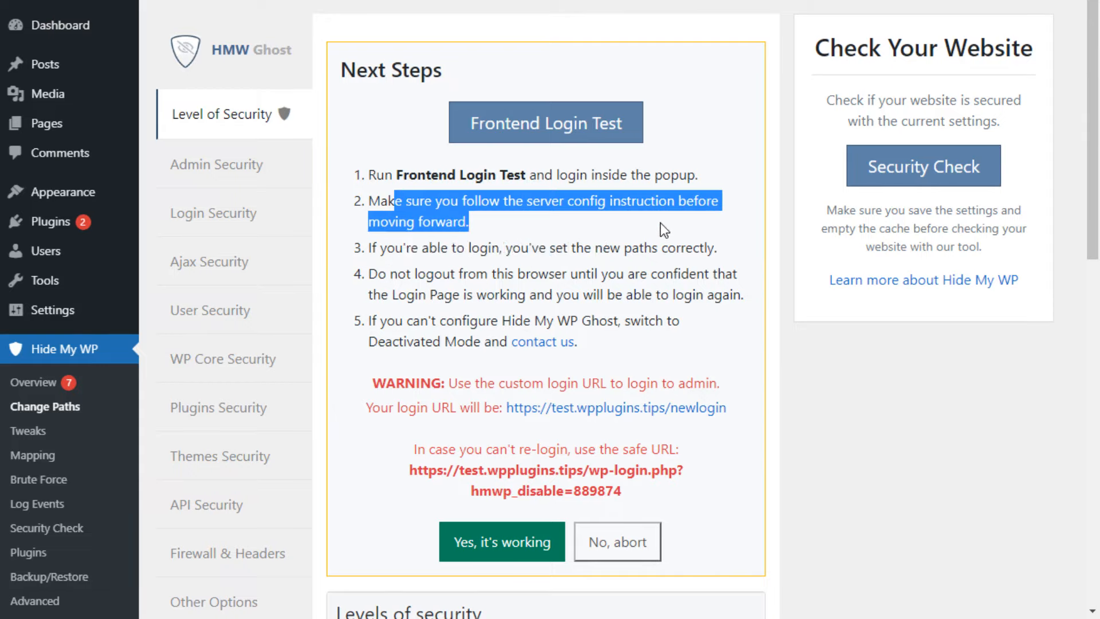
{"action": "left_click", "coordinate": [660, 222]}
{"action": "left_click_drag", "start_coordinate": [407, 243], "coordinate": [667, 321]}
{"action": "left_click", "coordinate": [702, 315]}
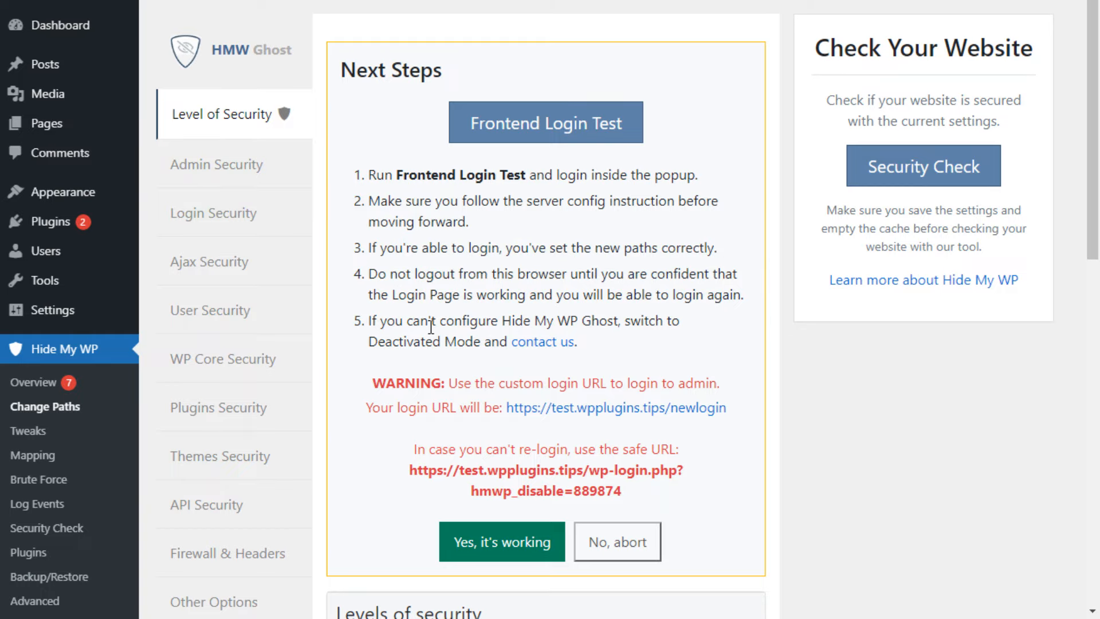
{"action": "scroll", "coordinate": [397, 420], "scroll_direction": "down", "scroll_amount": 2}
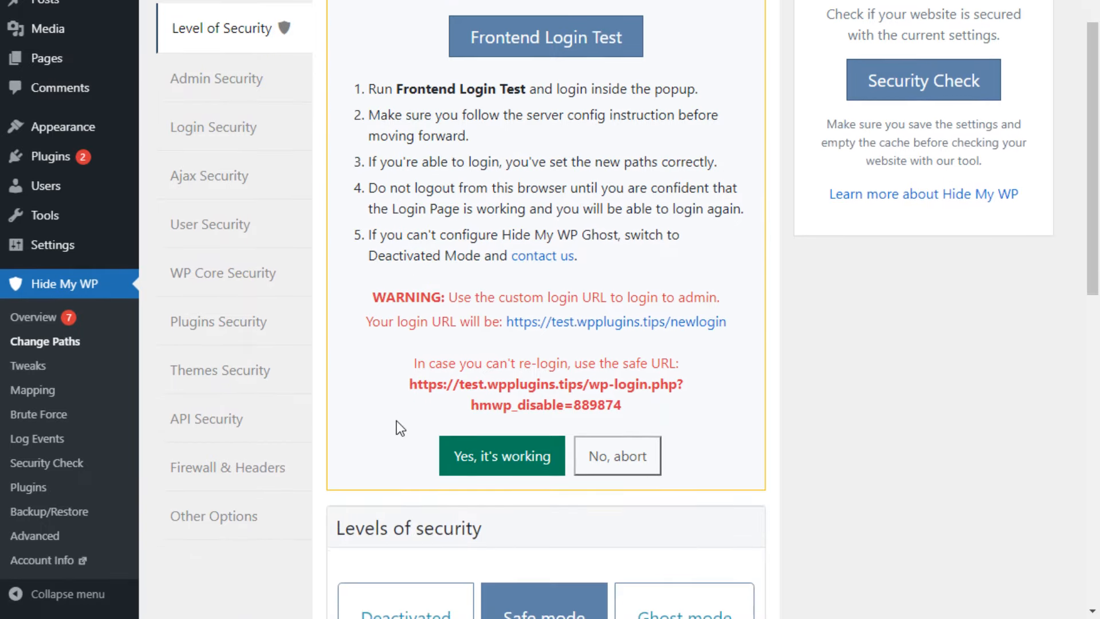
{"action": "scroll", "coordinate": [396, 420], "scroll_direction": "up", "scroll_amount": 2}
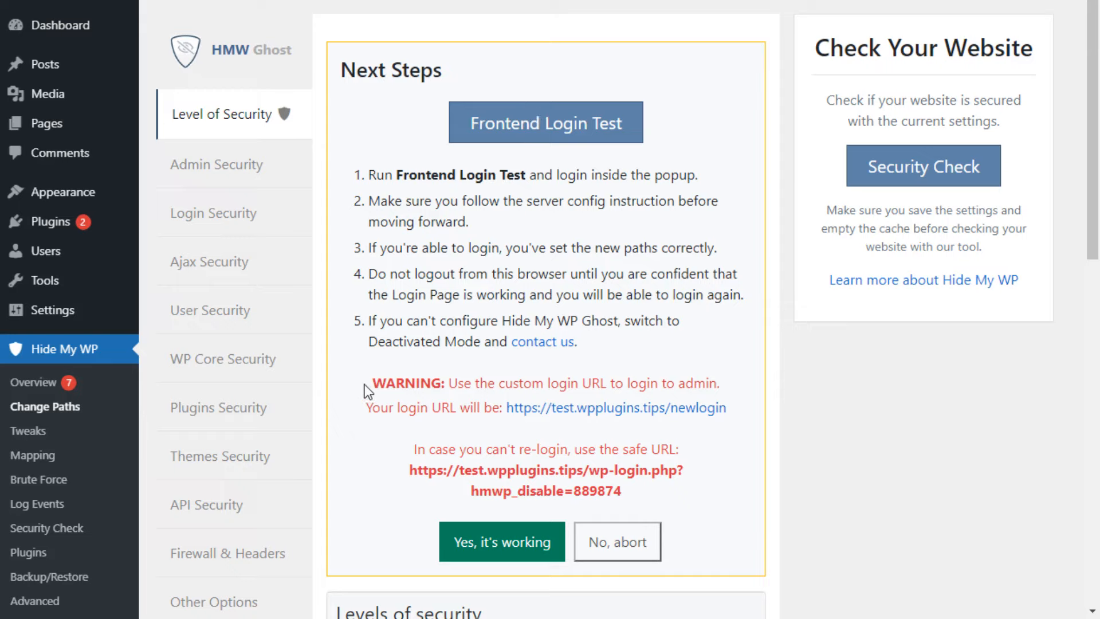
{"action": "left_click_drag", "start_coordinate": [364, 384], "coordinate": [770, 403]}
{"action": "left_click", "coordinate": [476, 393]}
{"action": "left_click_drag", "start_coordinate": [366, 408], "coordinate": [694, 425]}
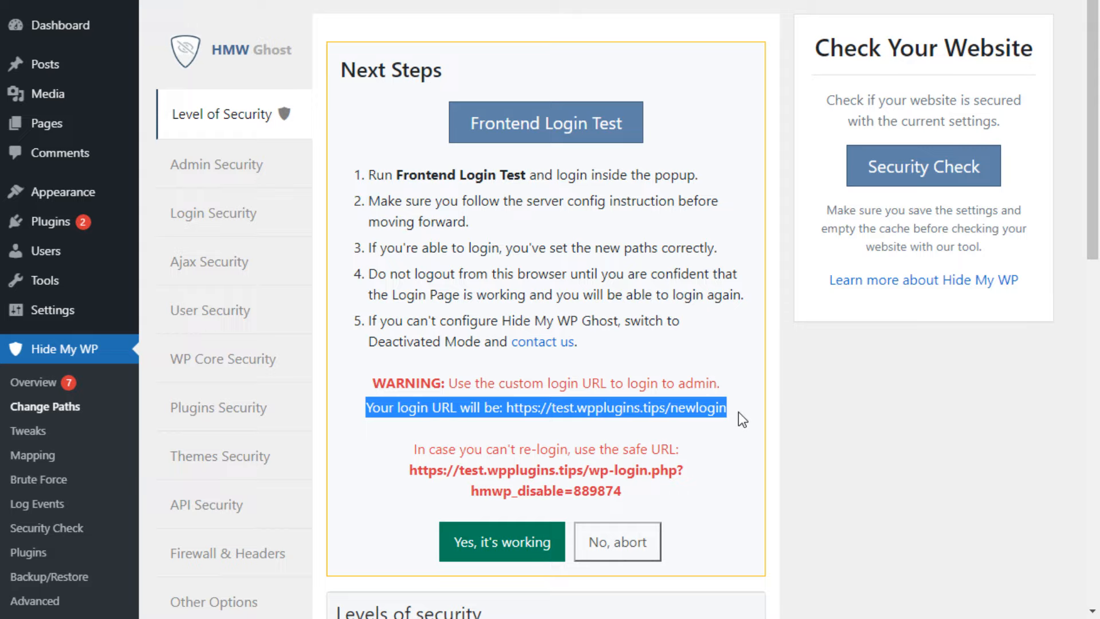
{"action": "left_click", "coordinate": [764, 427]}
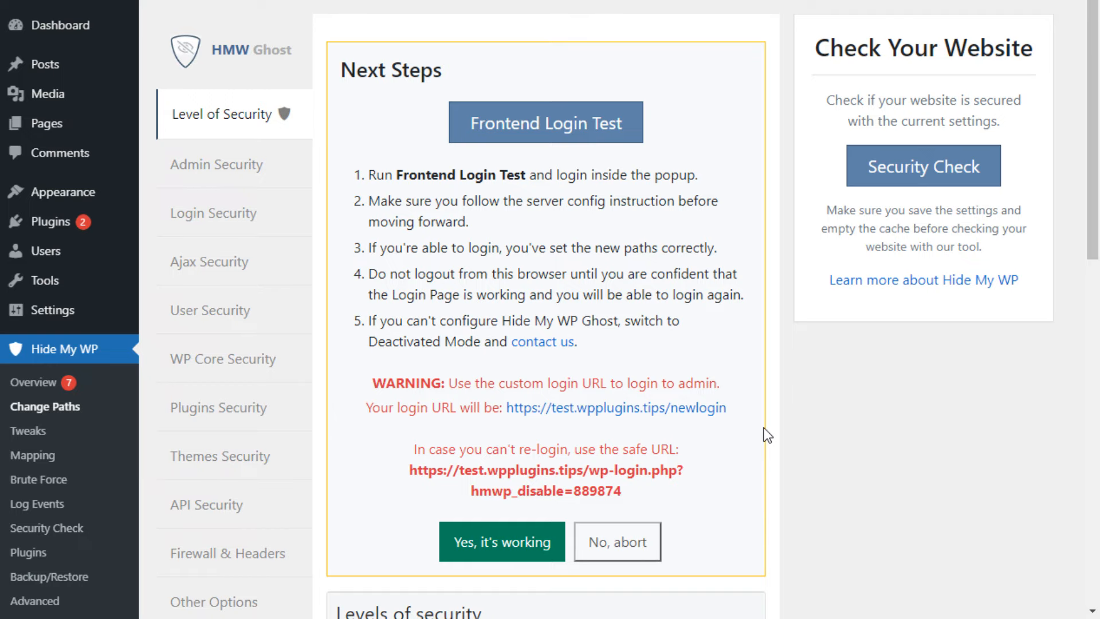
{"action": "scroll", "coordinate": [604, 425], "scroll_direction": "down", "scroll_amount": 3}
{"action": "scroll", "coordinate": [601, 426], "scroll_direction": "up", "scroll_amount": 3}
Step: Examine the safe URL for failed re-logins and confirm that the new login setup is working
{"action": "left_click_drag", "start_coordinate": [409, 471], "coordinate": [523, 474]}
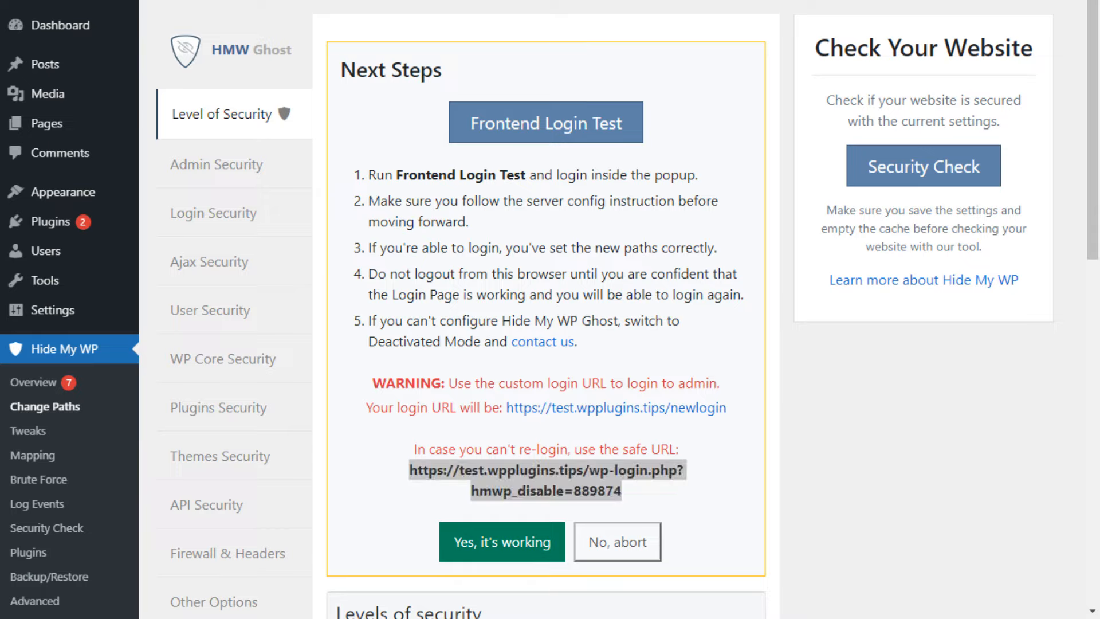
{"action": "left_click", "coordinate": [585, 486]}
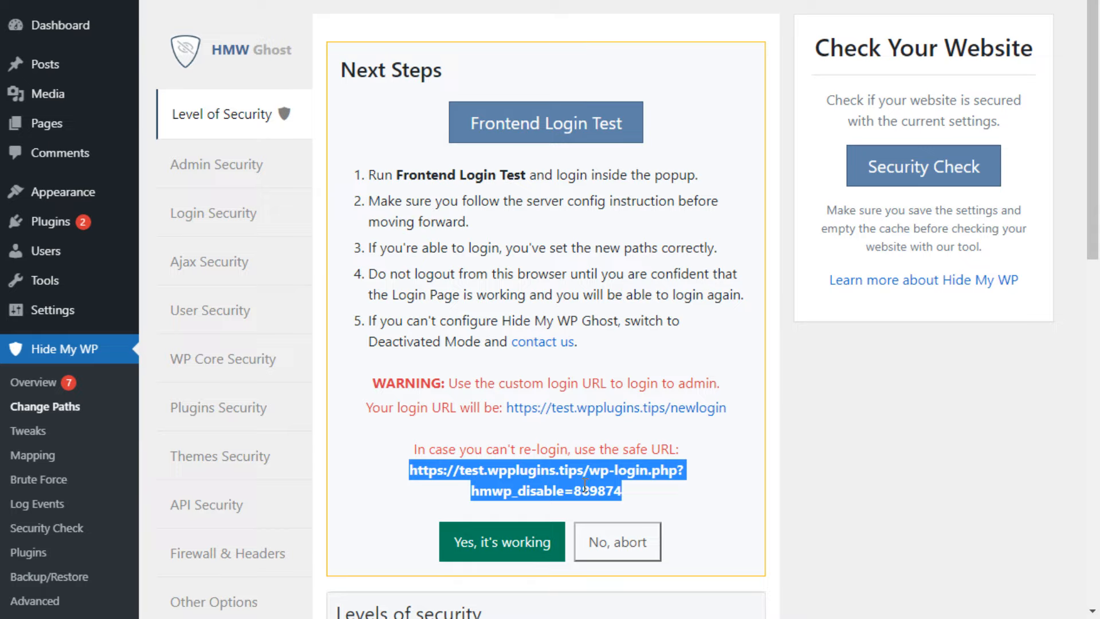
{"action": "left_click", "coordinate": [585, 486]}
{"action": "left_click_drag", "start_coordinate": [429, 471], "coordinate": [653, 496]}
{"action": "left_click", "coordinate": [653, 496]}
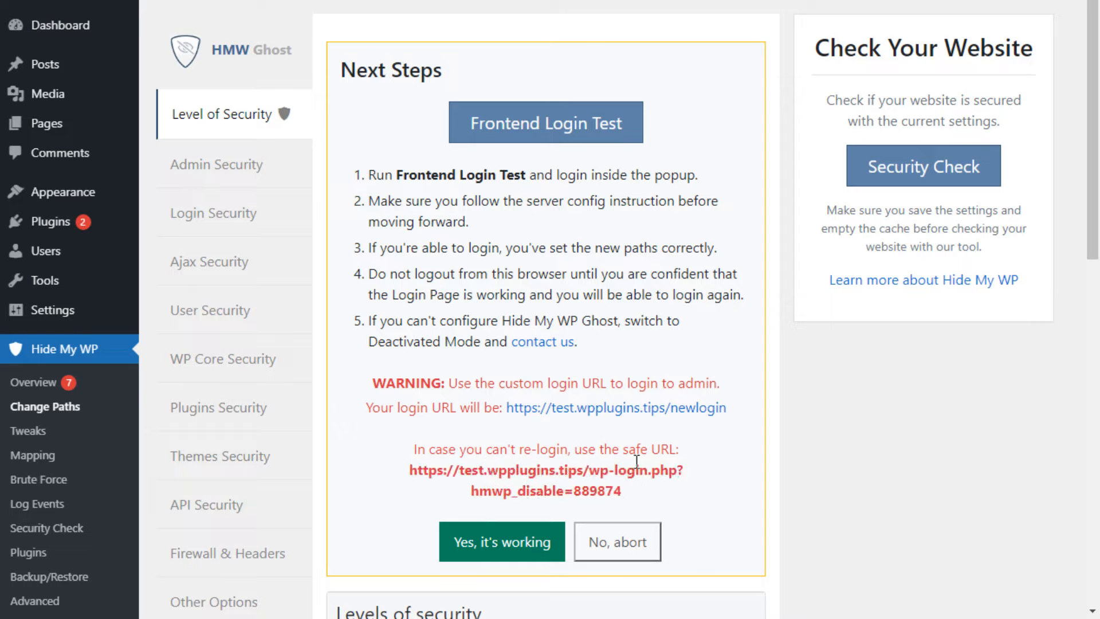
{"action": "left_click", "coordinate": [511, 544]}
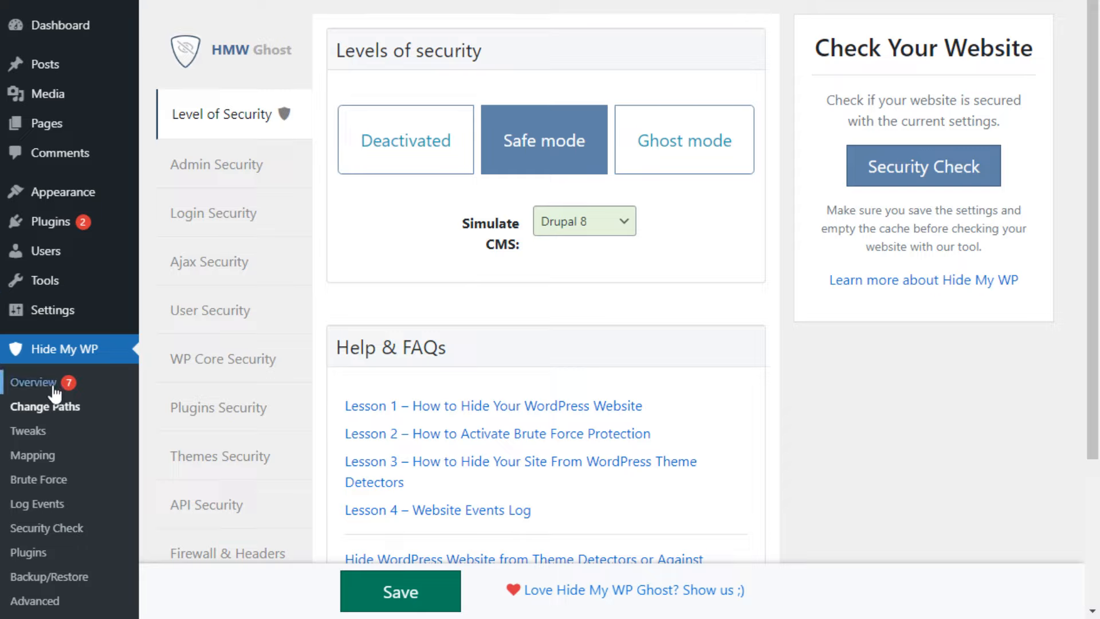
Step: Save the Change Paths settings and review the security status, urgent actions and feature list in the Overview
{"action": "left_click", "coordinate": [403, 591]}
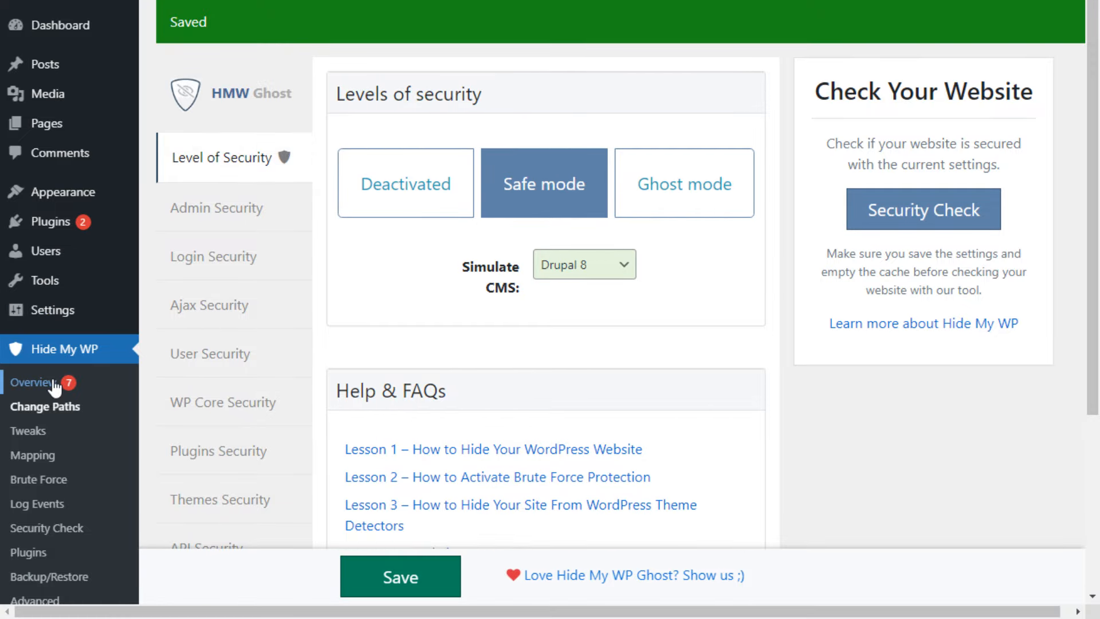
{"action": "left_click", "coordinate": [54, 388]}
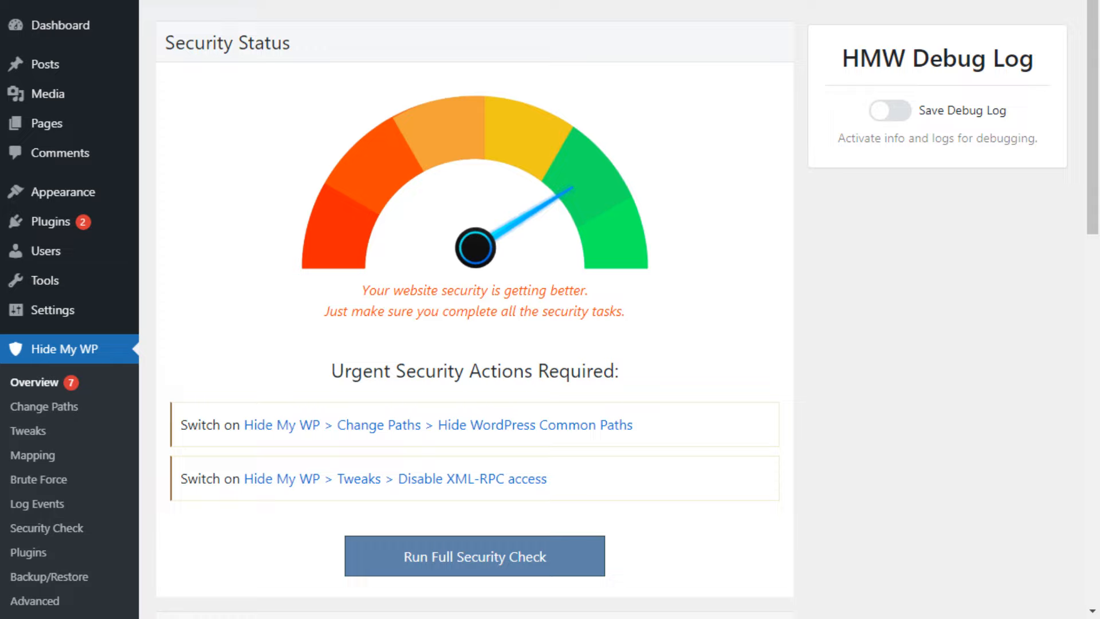
{"action": "left_click_drag", "start_coordinate": [390, 290], "coordinate": [682, 323]}
{"action": "left_click", "coordinate": [679, 318]}
{"action": "scroll", "coordinate": [601, 315], "scroll_direction": "down", "scroll_amount": 5}
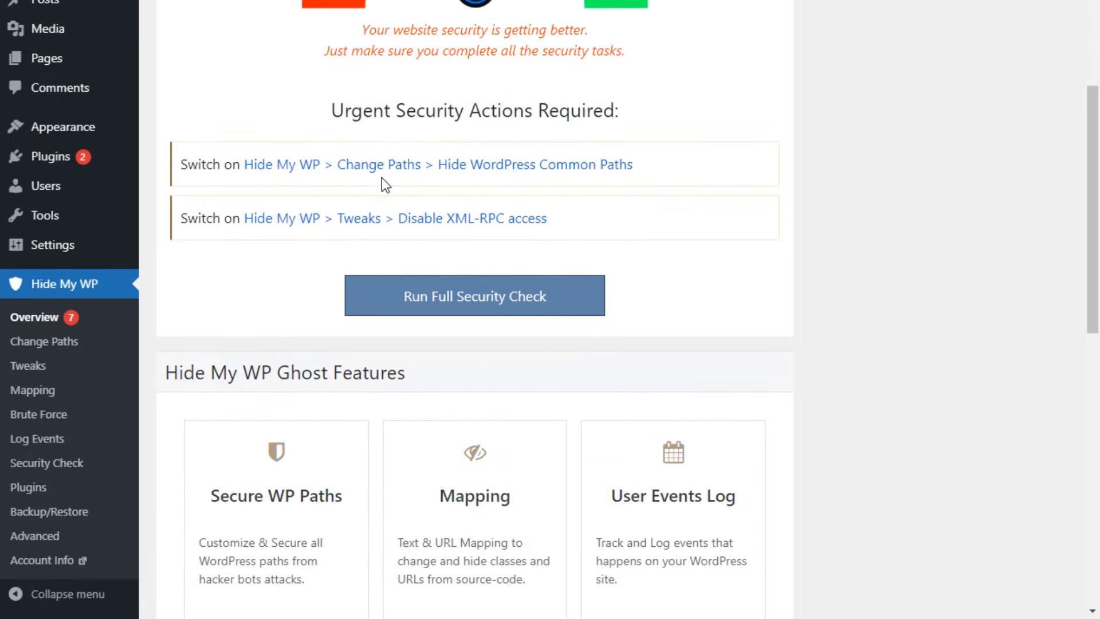
{"action": "scroll", "coordinate": [477, 369], "scroll_direction": "down", "scroll_amount": 1}
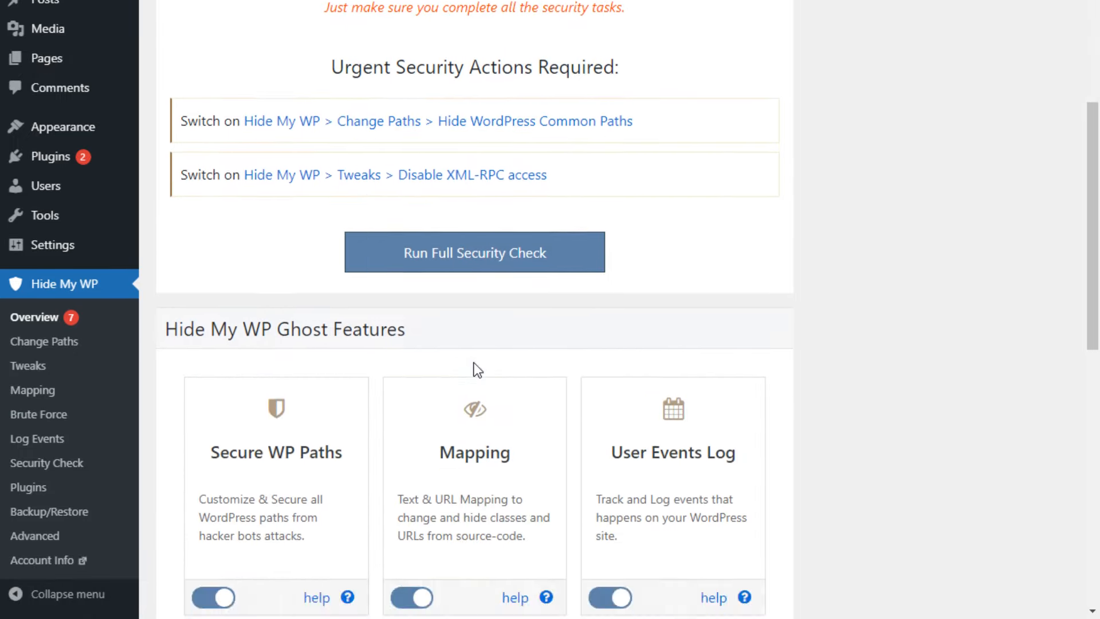
{"action": "scroll", "coordinate": [477, 369], "scroll_direction": "down", "scroll_amount": 4}
{"action": "scroll", "coordinate": [359, 363], "scroll_direction": "up", "scroll_amount": 9}
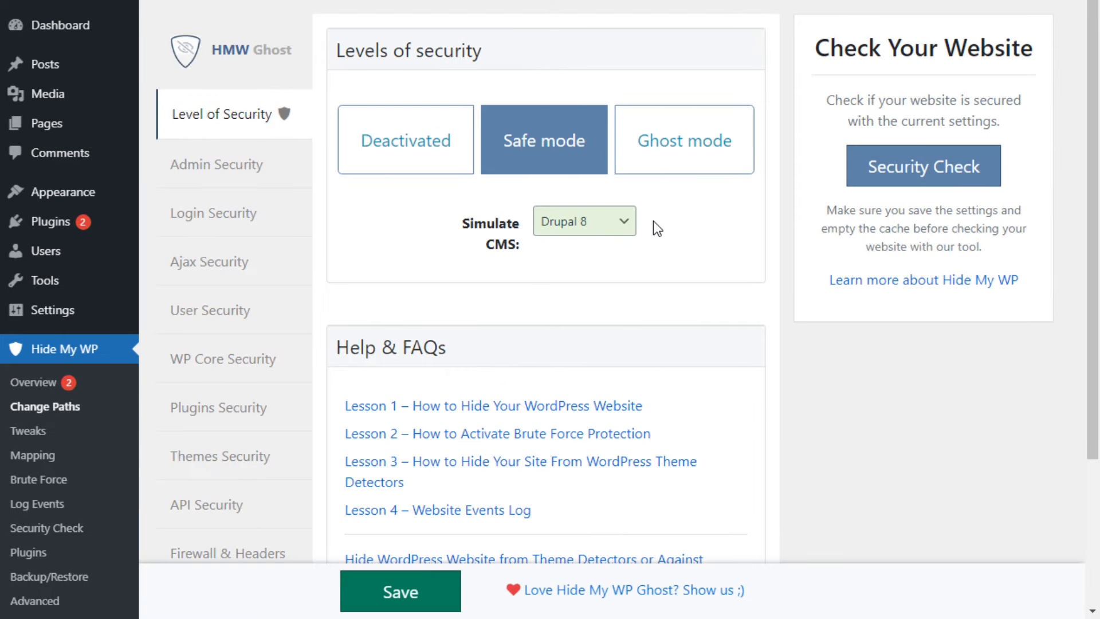
Step: Set Simulate CMS to Joomla 1.5 in the Levels of security settings and save the change
{"action": "left_click", "coordinate": [604, 222]}
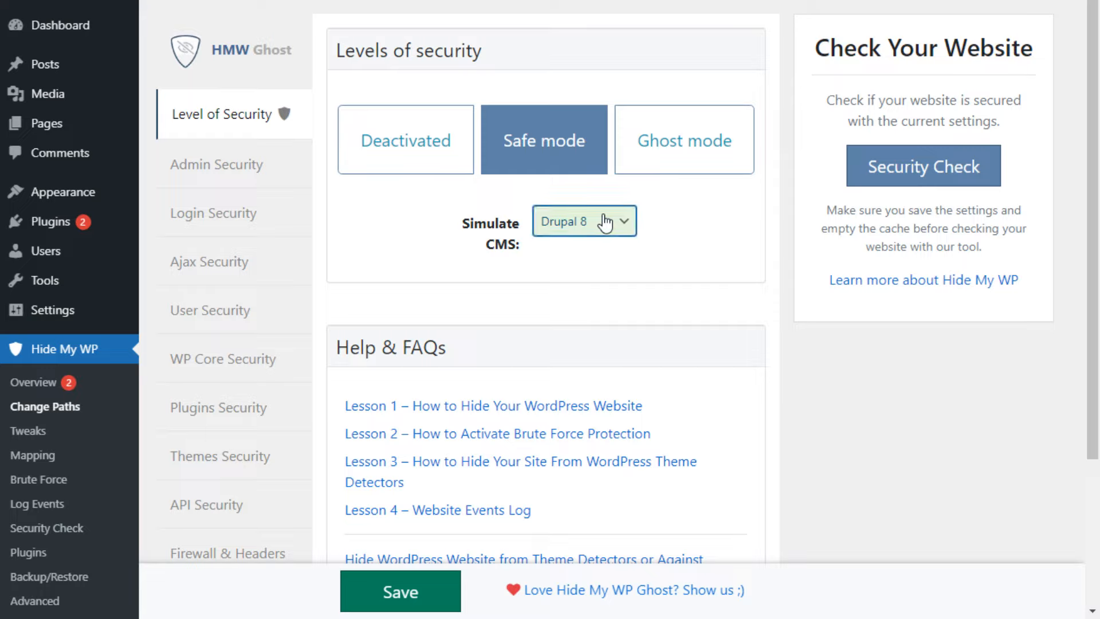
{"action": "left_click", "coordinate": [600, 326]}
{"action": "left_click", "coordinate": [599, 314]}
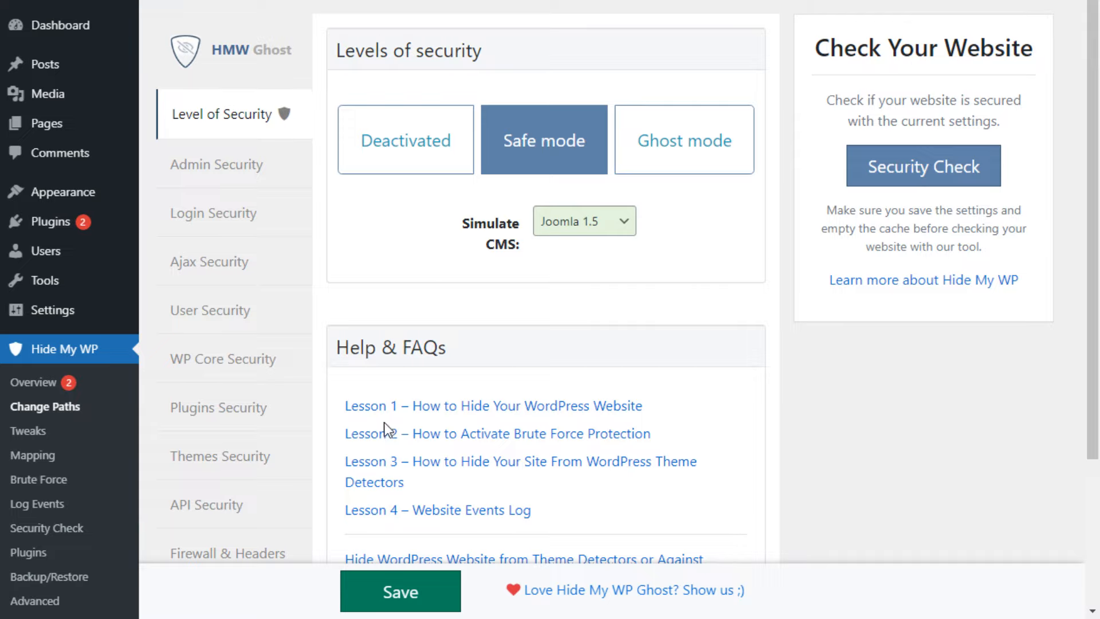
{"action": "left_click", "coordinate": [401, 596]}
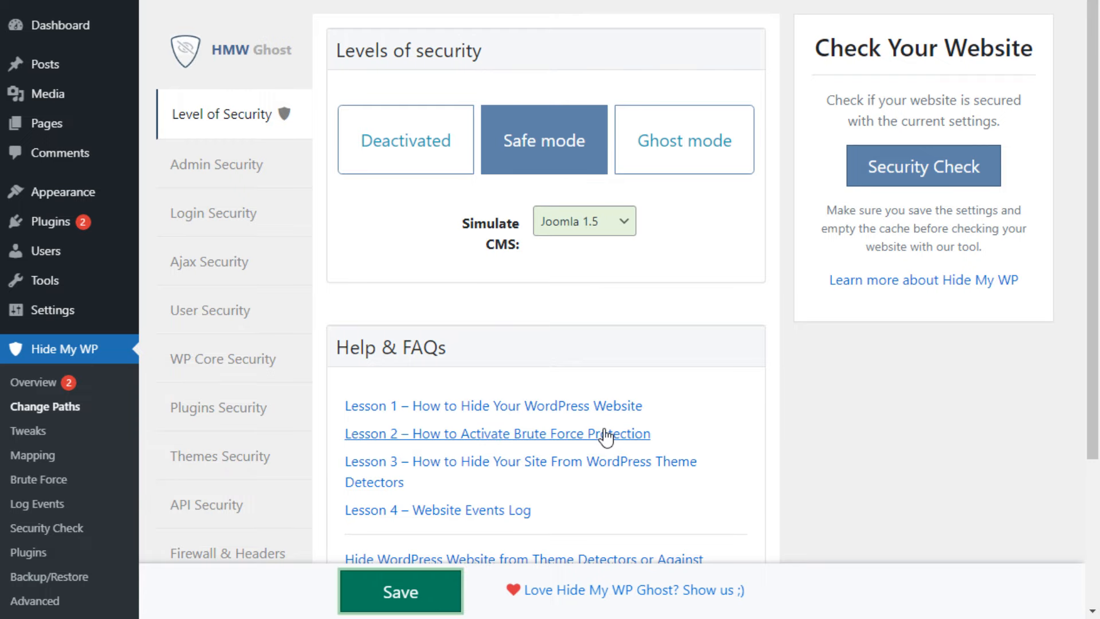
{"action": "scroll", "coordinate": [442, 360], "scroll_direction": "down", "scroll_amount": 5}
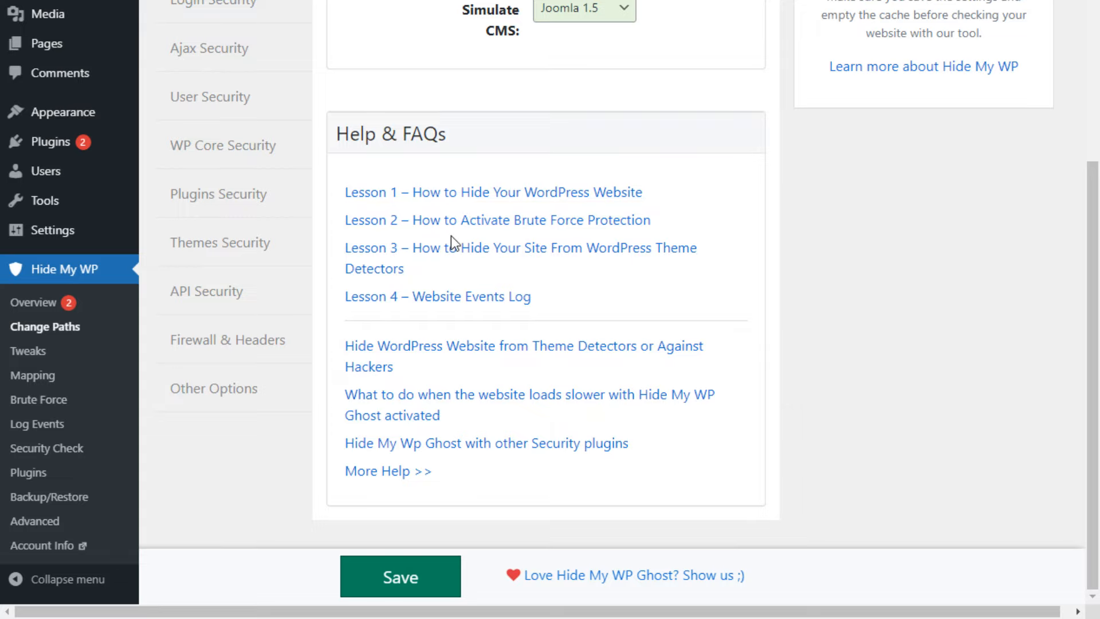
{"action": "scroll", "coordinate": [556, 473], "scroll_direction": "up", "scroll_amount": 5}
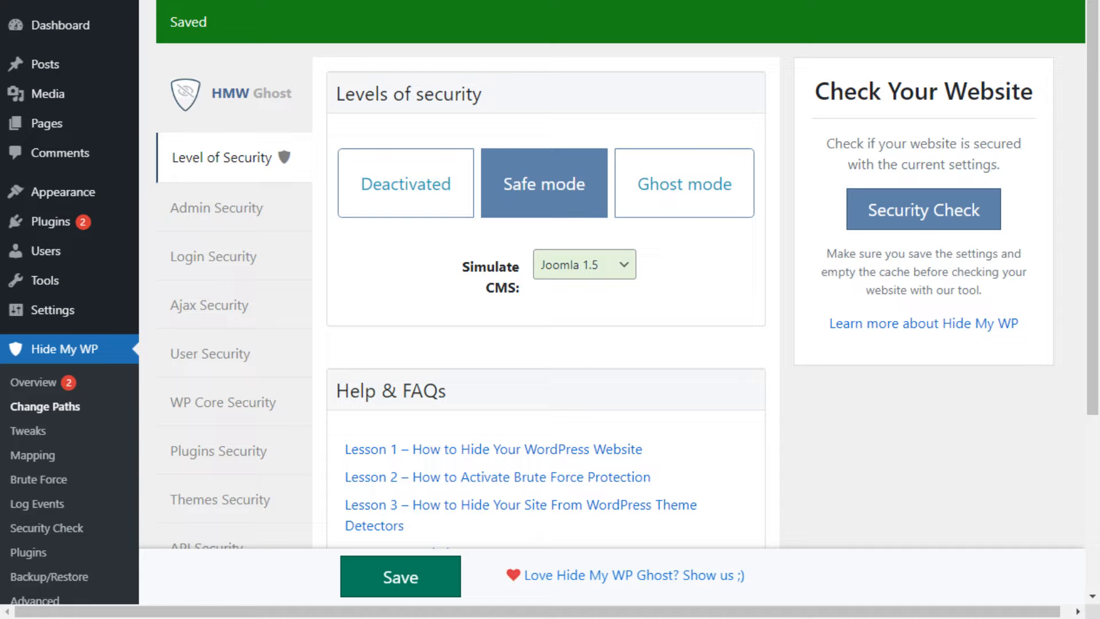
Step: Review the Admin Security settings and the custom login, lost password, register and logout paths under Login Security
{"action": "left_click", "coordinate": [258, 208]}
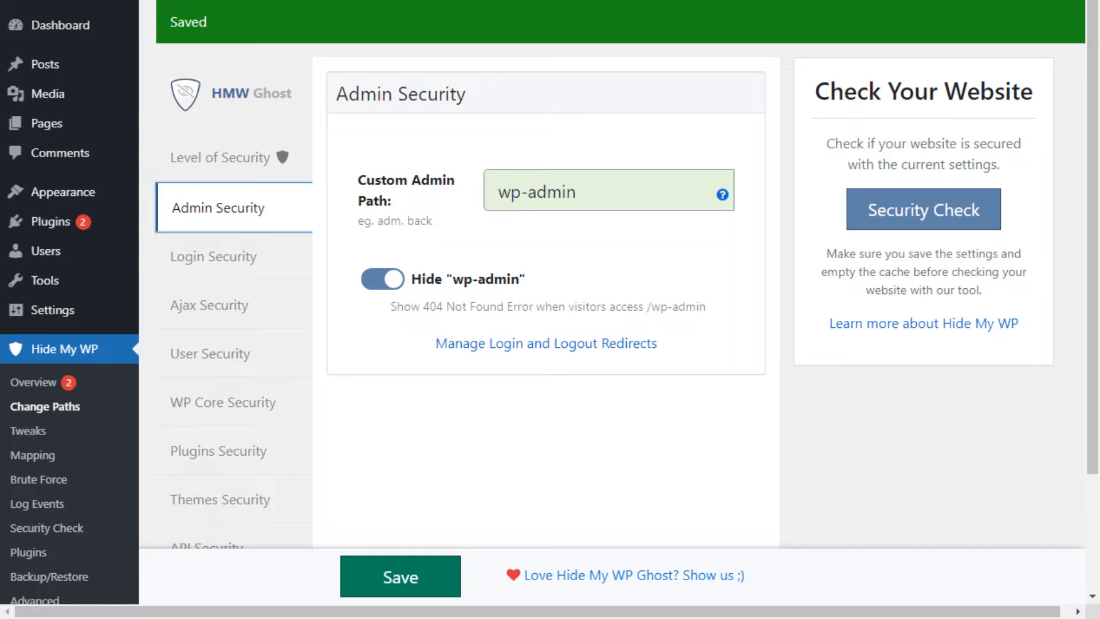
{"action": "left_click", "coordinate": [253, 258]}
{"action": "scroll", "coordinate": [500, 325], "scroll_direction": "down", "scroll_amount": 3}
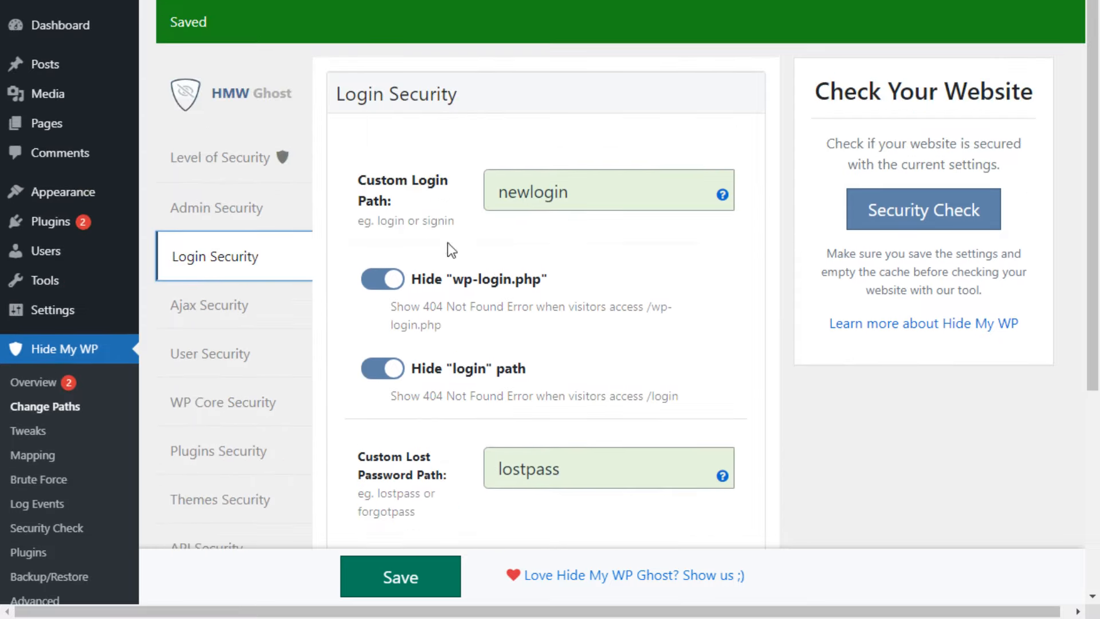
{"action": "scroll", "coordinate": [448, 242], "scroll_direction": "down", "scroll_amount": 5}
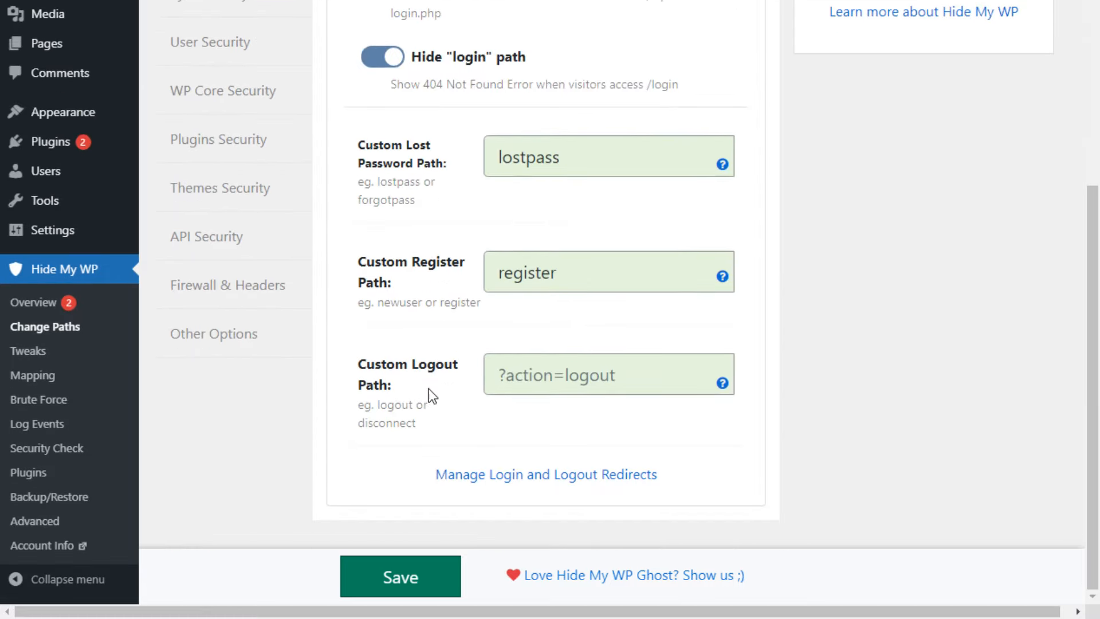
{"action": "scroll", "coordinate": [514, 399], "scroll_direction": "up", "scroll_amount": 1}
{"action": "scroll", "coordinate": [513, 400], "scroll_direction": "up", "scroll_amount": 4}
Step: Review the Ajax Security options and the custom author path and Author ID setting under User Security
{"action": "left_click", "coordinate": [247, 312]}
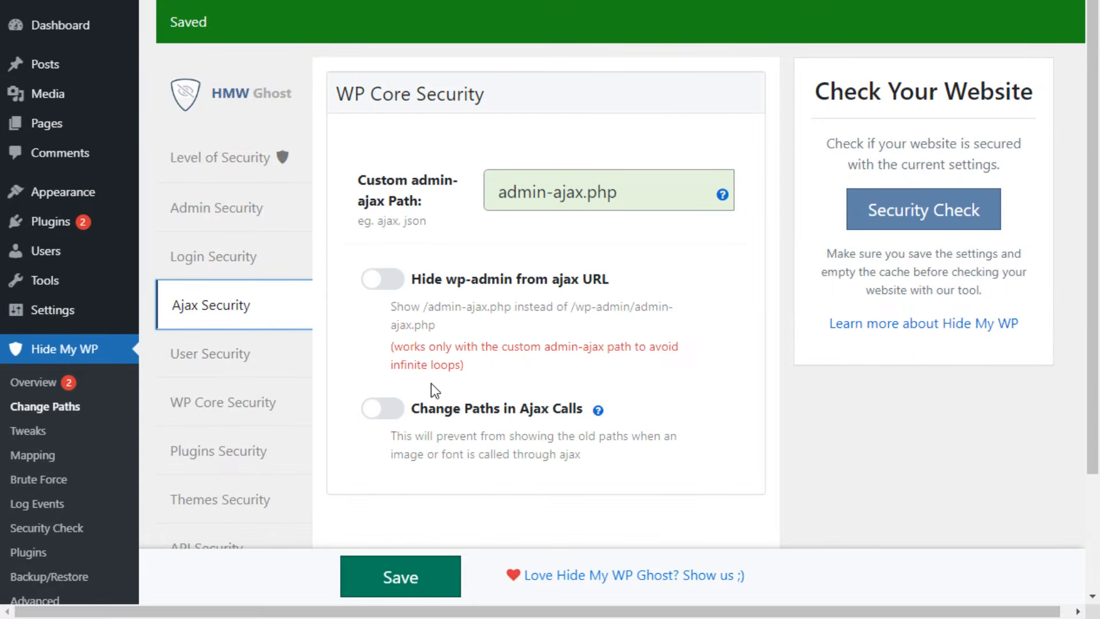
{"action": "scroll", "coordinate": [409, 345], "scroll_direction": "down", "scroll_amount": 3}
{"action": "left_click", "coordinate": [206, 213]}
{"action": "scroll", "coordinate": [481, 254], "scroll_direction": "up", "scroll_amount": 3}
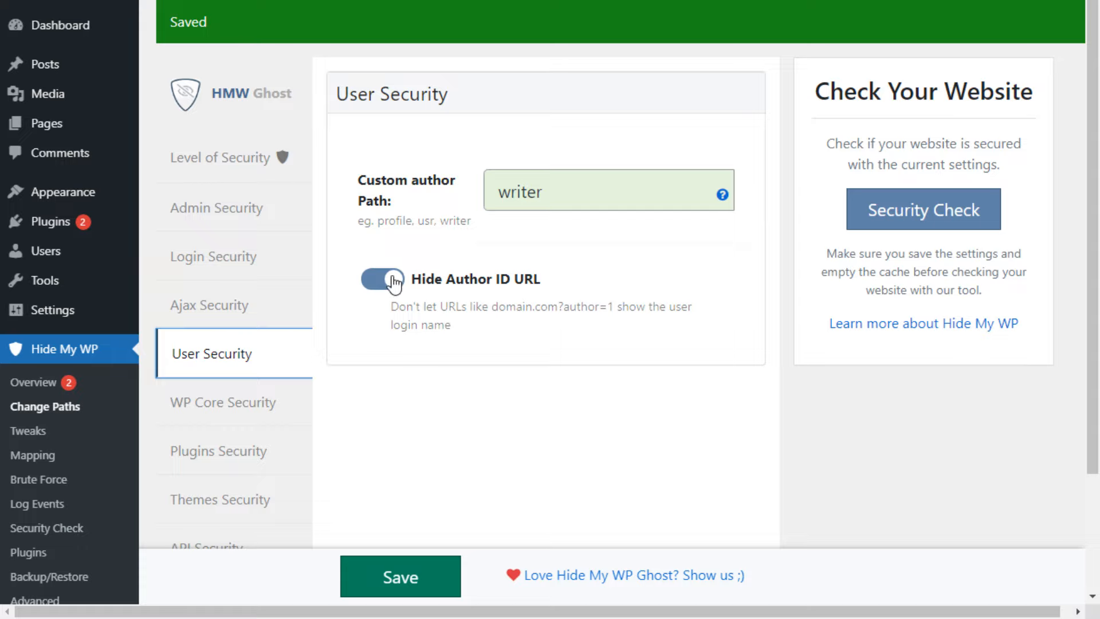
{"action": "left_click", "coordinate": [245, 406]}
{"action": "left_click", "coordinate": [232, 356]}
Step: Review the custom wp-content, wp-includes, uploads and comment paths under WP Core Security
{"action": "left_click", "coordinate": [264, 407]}
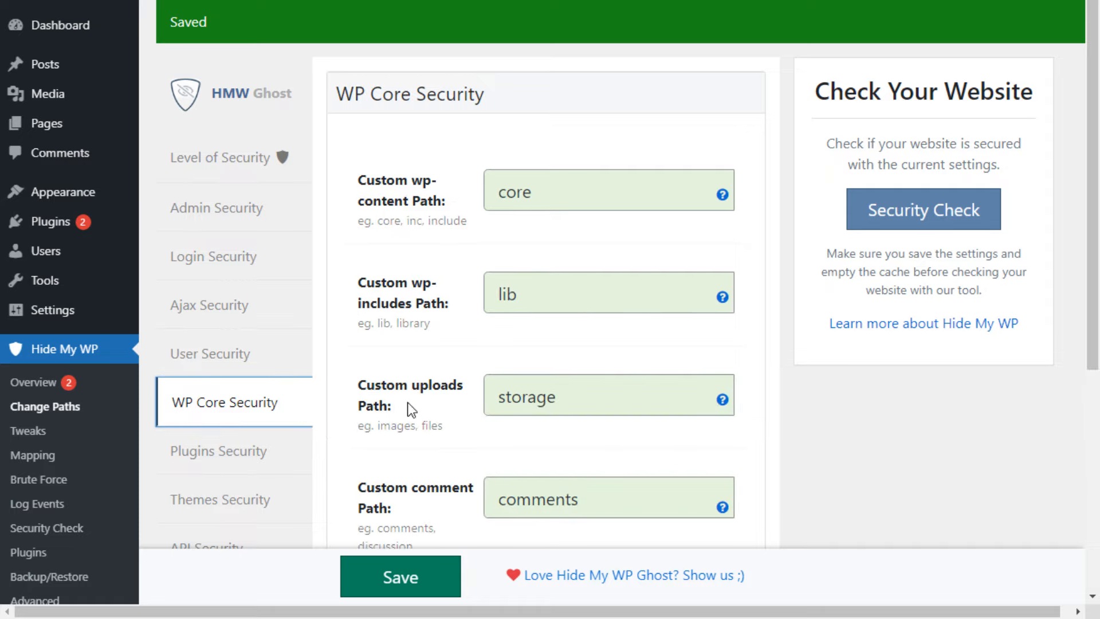
{"action": "scroll", "coordinate": [407, 403], "scroll_direction": "down", "scroll_amount": 3}
{"action": "scroll", "coordinate": [405, 319], "scroll_direction": "up", "scroll_amount": 2}
{"action": "scroll", "coordinate": [416, 289], "scroll_direction": "down", "scroll_amount": 5}
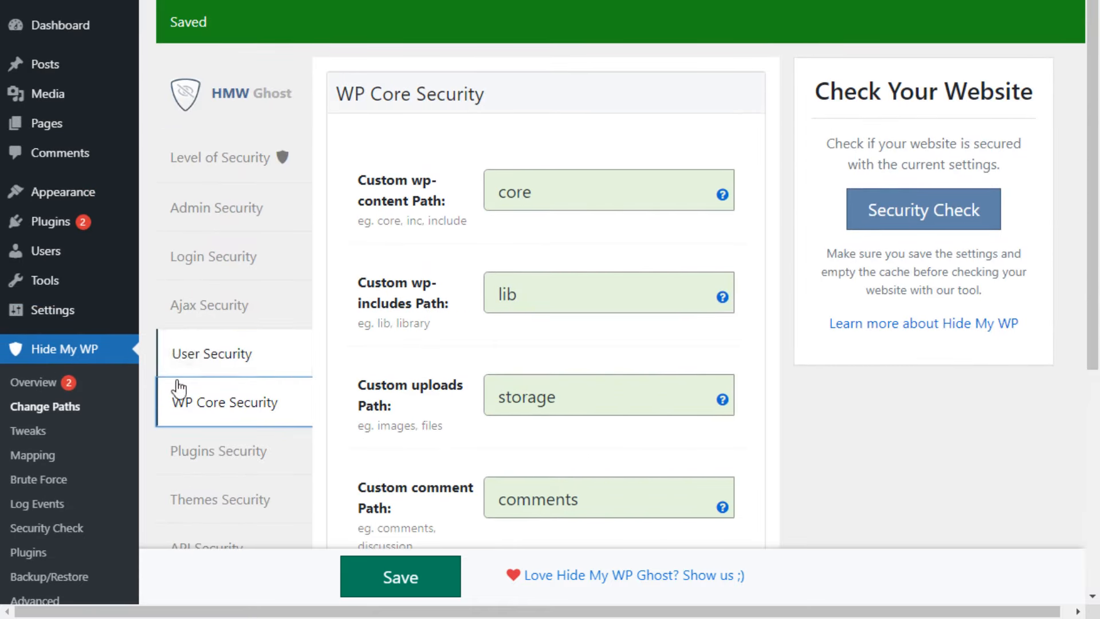
{"action": "scroll", "coordinate": [172, 446], "scroll_direction": "down", "scroll_amount": 3}
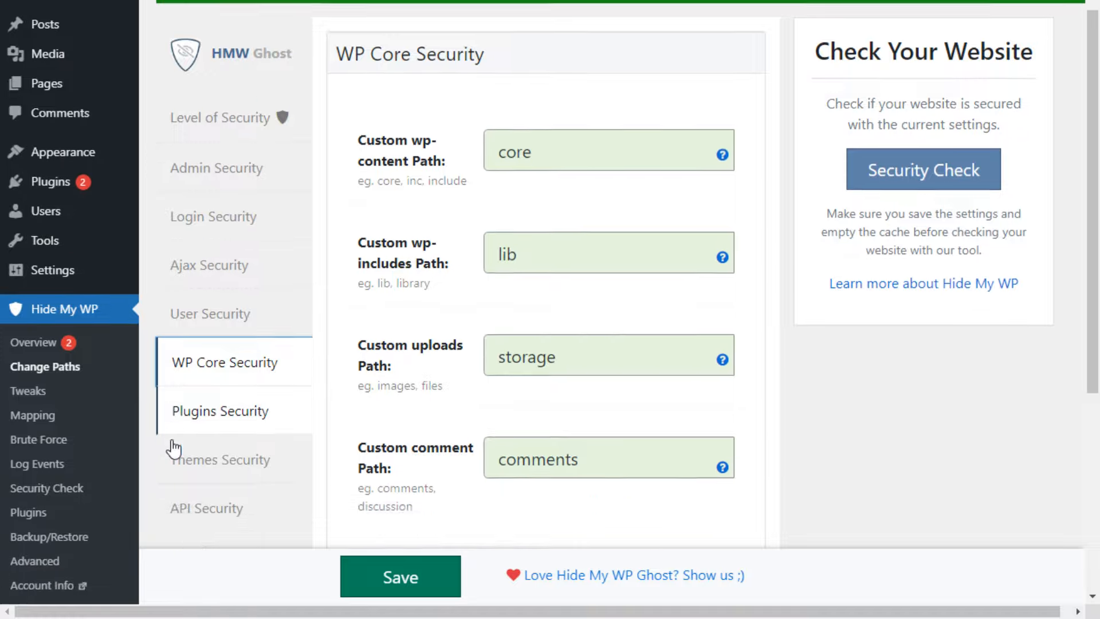
Step: Review the custom paths and name-hiding options under Plugins Security and Themes Security
{"action": "left_click", "coordinate": [246, 291]}
{"action": "scroll", "coordinate": [449, 406], "scroll_direction": "up", "scroll_amount": 2}
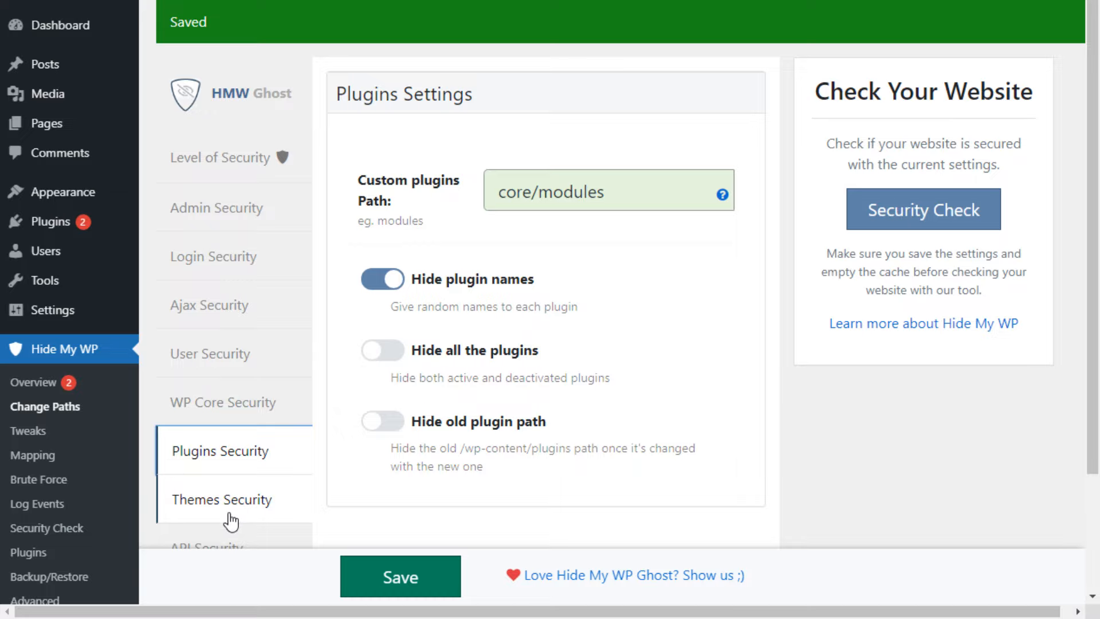
{"action": "scroll", "coordinate": [231, 521], "scroll_direction": "down", "scroll_amount": 3}
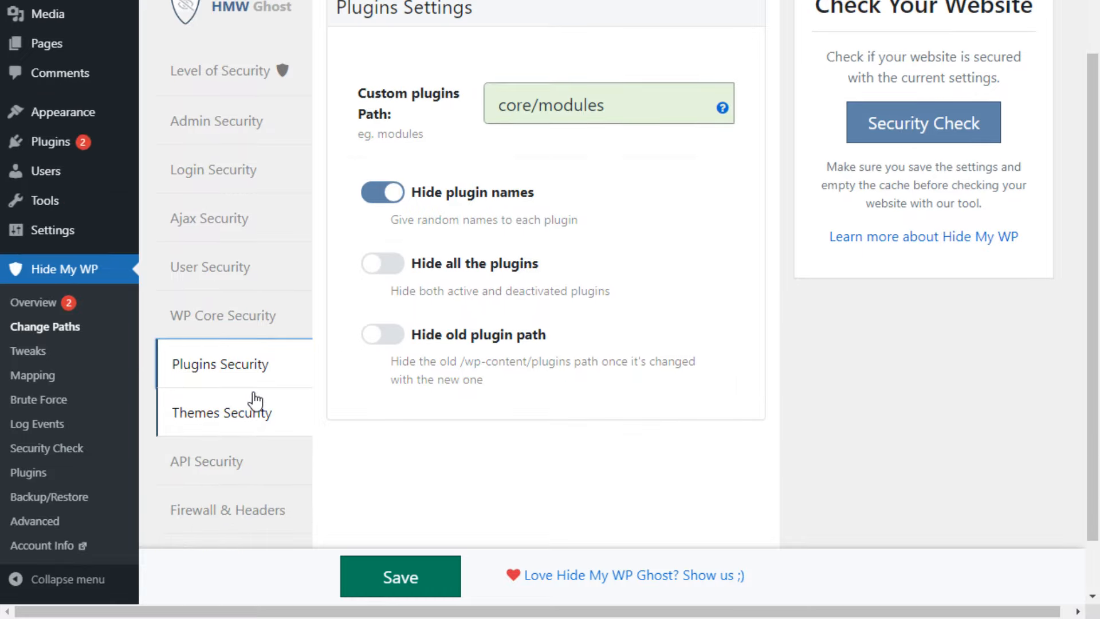
{"action": "left_click", "coordinate": [255, 420]}
{"action": "scroll", "coordinate": [252, 422], "scroll_direction": "down", "scroll_amount": 1}
{"action": "scroll", "coordinate": [252, 423], "scroll_direction": "down", "scroll_amount": 1}
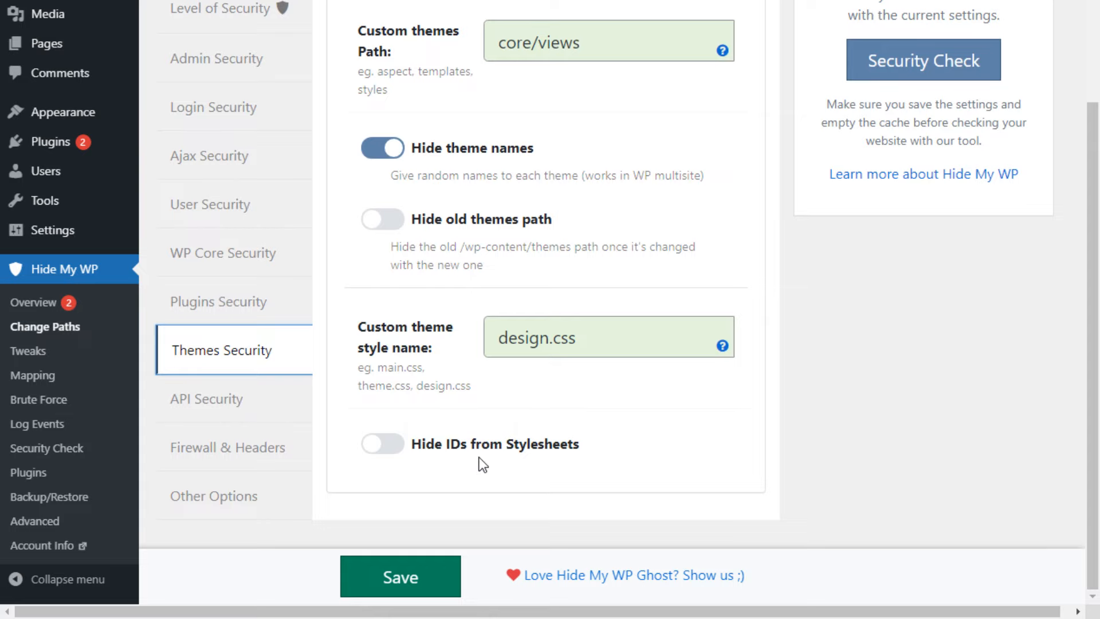
Step: Review the remaining Change Paths sections: API Security, Firewall & Headers and Other Options
{"action": "left_click", "coordinate": [295, 396]}
{"action": "scroll", "coordinate": [573, 497], "scroll_direction": "up", "scroll_amount": 3}
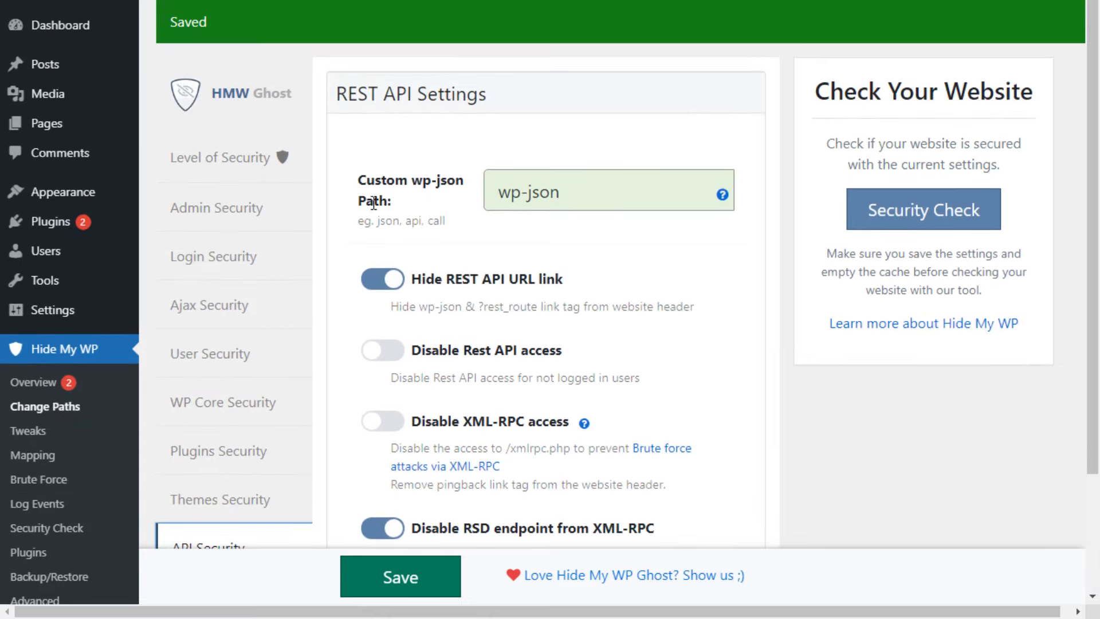
{"action": "scroll", "coordinate": [562, 338], "scroll_direction": "down", "scroll_amount": 3}
{"action": "left_click", "coordinate": [253, 446]}
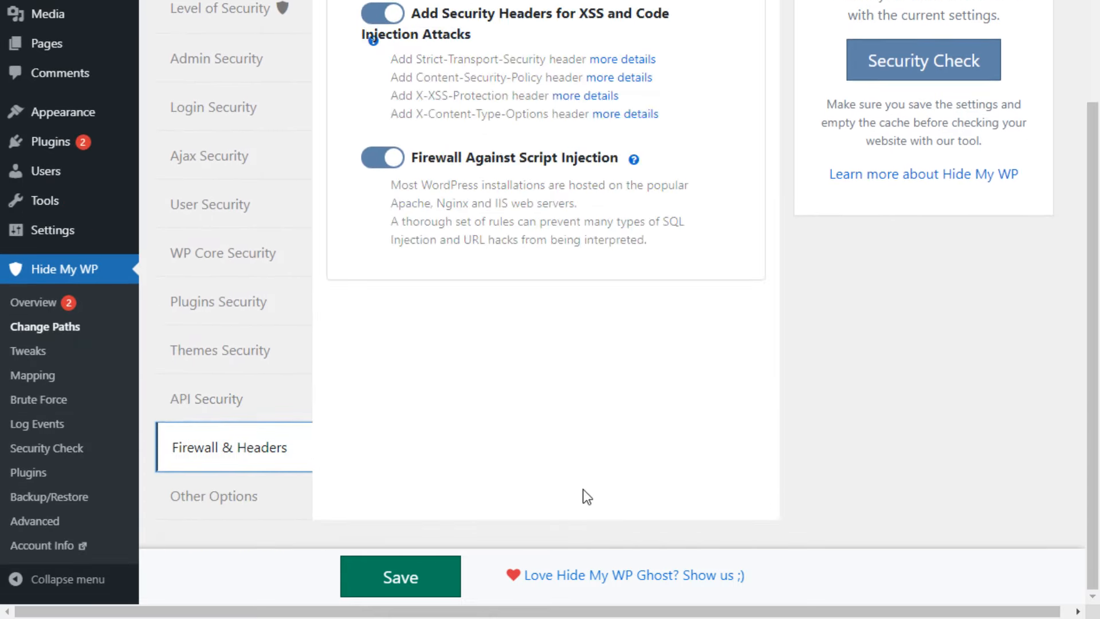
{"action": "scroll", "coordinate": [483, 437], "scroll_direction": "up", "scroll_amount": 3}
{"action": "scroll", "coordinate": [363, 478], "scroll_direction": "down", "scroll_amount": 3}
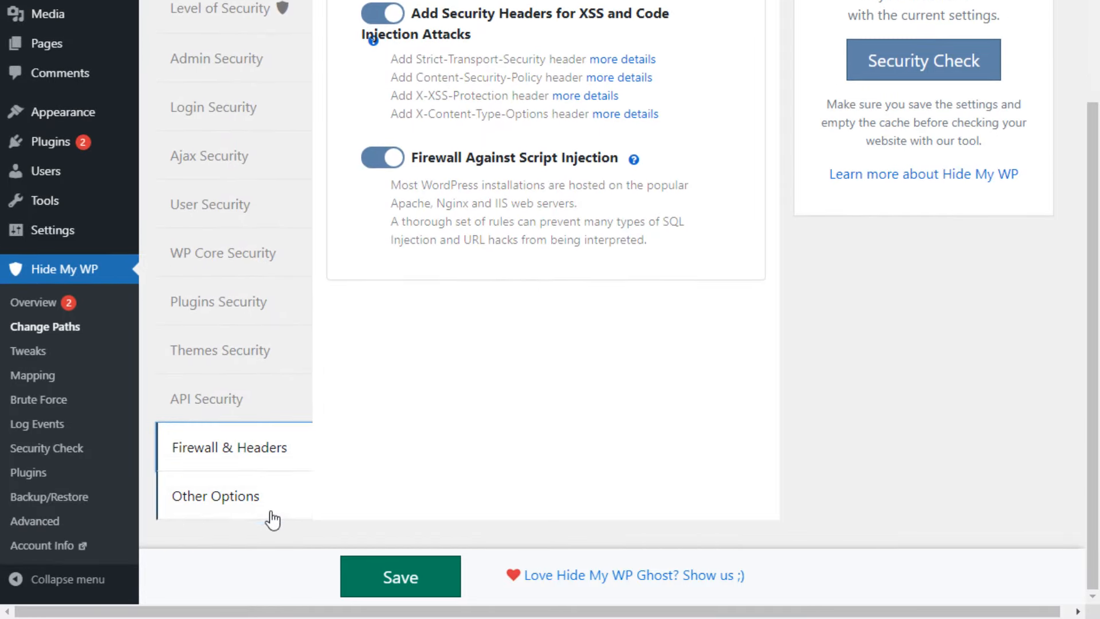
{"action": "left_click", "coordinate": [273, 518]}
{"action": "scroll", "coordinate": [511, 448], "scroll_direction": "up", "scroll_amount": 3}
Step: Set Redirect Hidden Paths to the Categories page in the Redirects section of Tweaks
{"action": "left_click", "coordinate": [16, 432]}
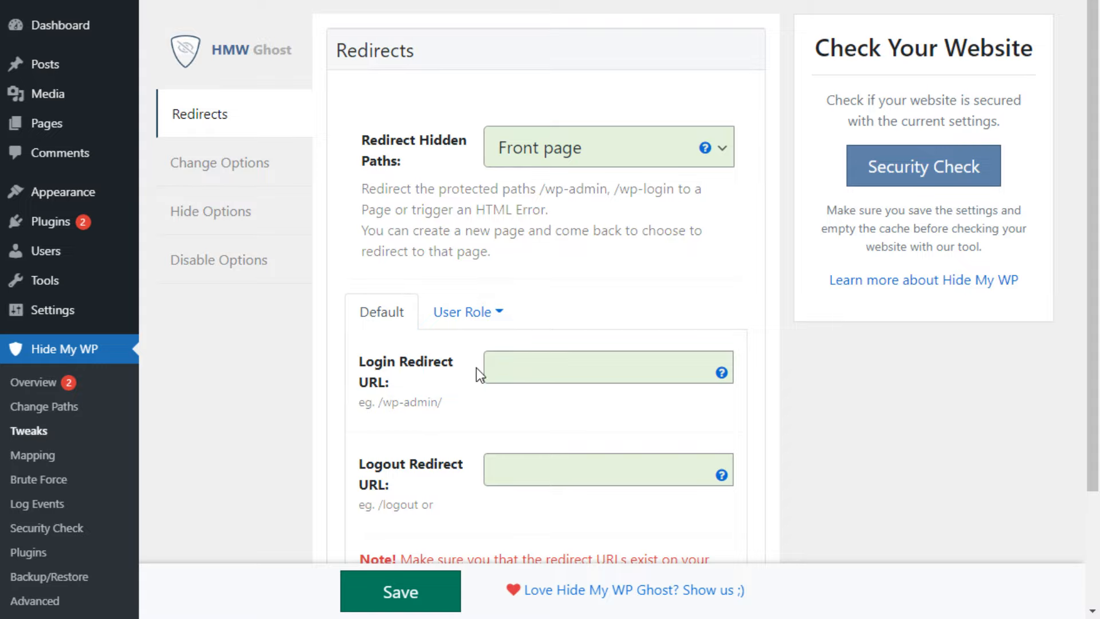
{"action": "scroll", "coordinate": [458, 344], "scroll_direction": "down", "scroll_amount": 3}
{"action": "scroll", "coordinate": [493, 286], "scroll_direction": "up", "scroll_amount": 3}
{"action": "left_click", "coordinate": [563, 163]}
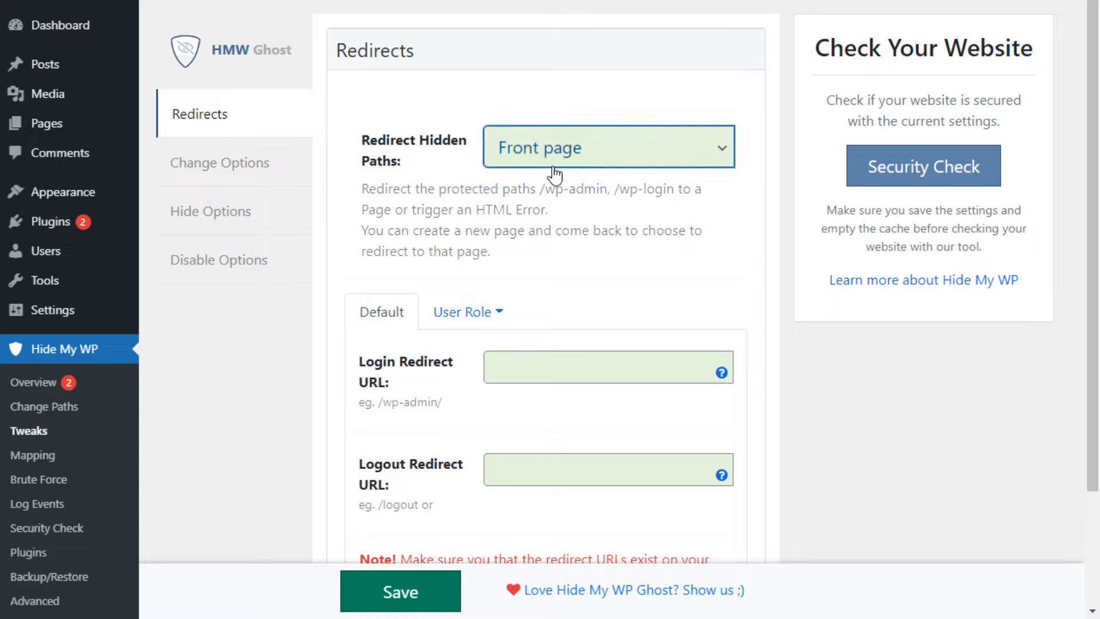
{"action": "left_click", "coordinate": [555, 208]}
{"action": "left_click", "coordinate": [570, 146]}
{"action": "left_click", "coordinate": [566, 287]}
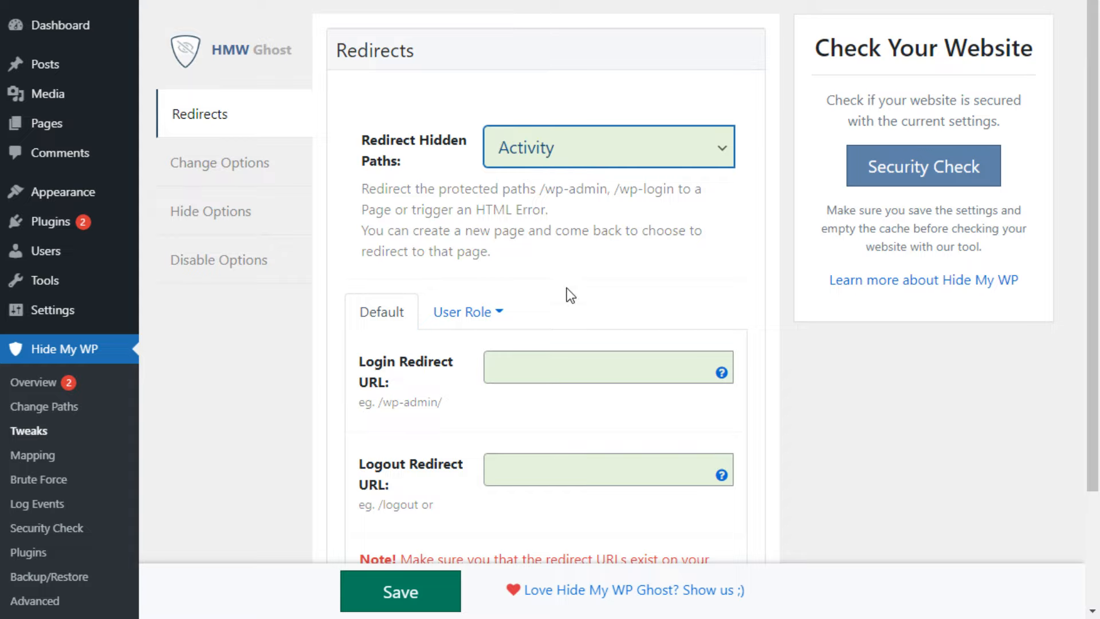
{"action": "left_click", "coordinate": [548, 144]}
{"action": "left_click", "coordinate": [565, 317]}
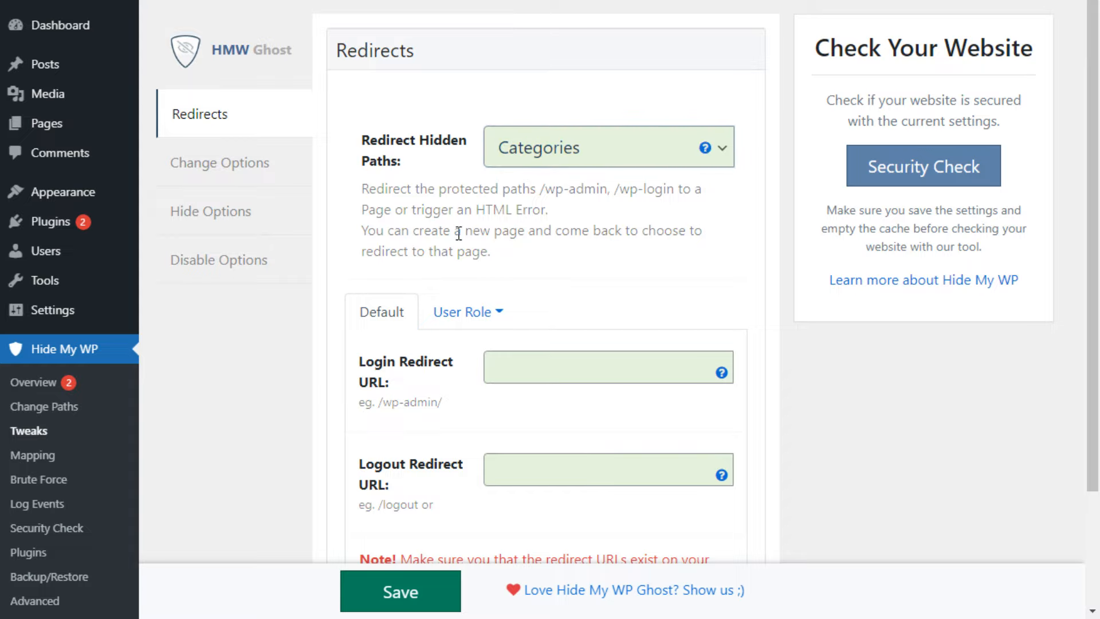
Step: Examine the login and logout redirect fields for user roles such as Administrator and Contributor
{"action": "scroll", "coordinate": [462, 297], "scroll_direction": "down", "scroll_amount": 2}
{"action": "left_click", "coordinate": [472, 184]}
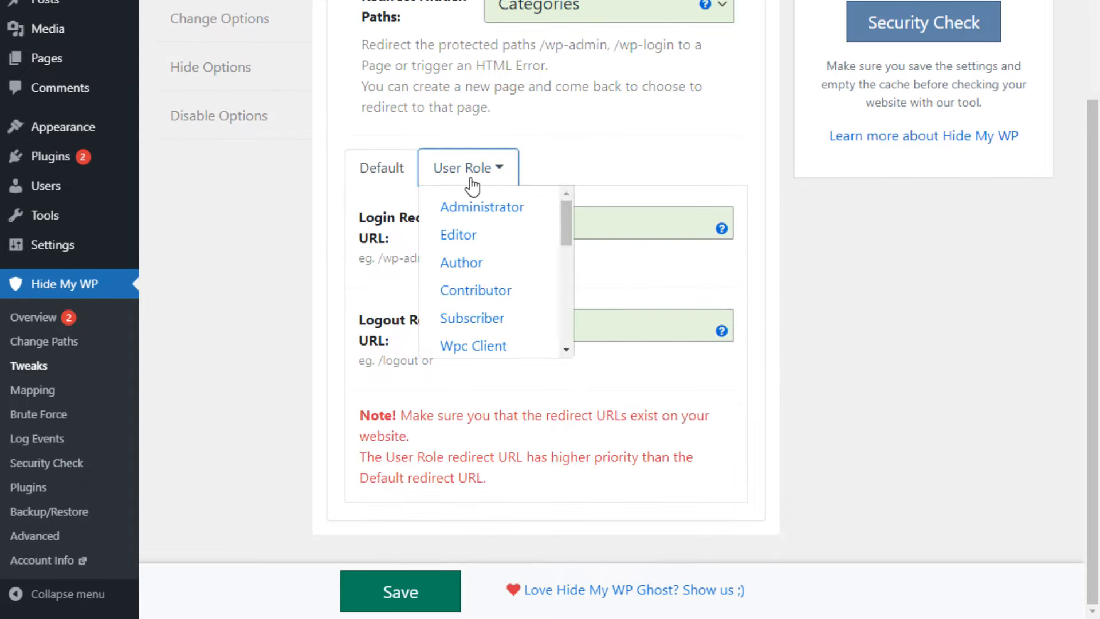
{"action": "left_click", "coordinate": [498, 206]}
{"action": "left_click", "coordinate": [486, 184]}
{"action": "left_click", "coordinate": [487, 264]}
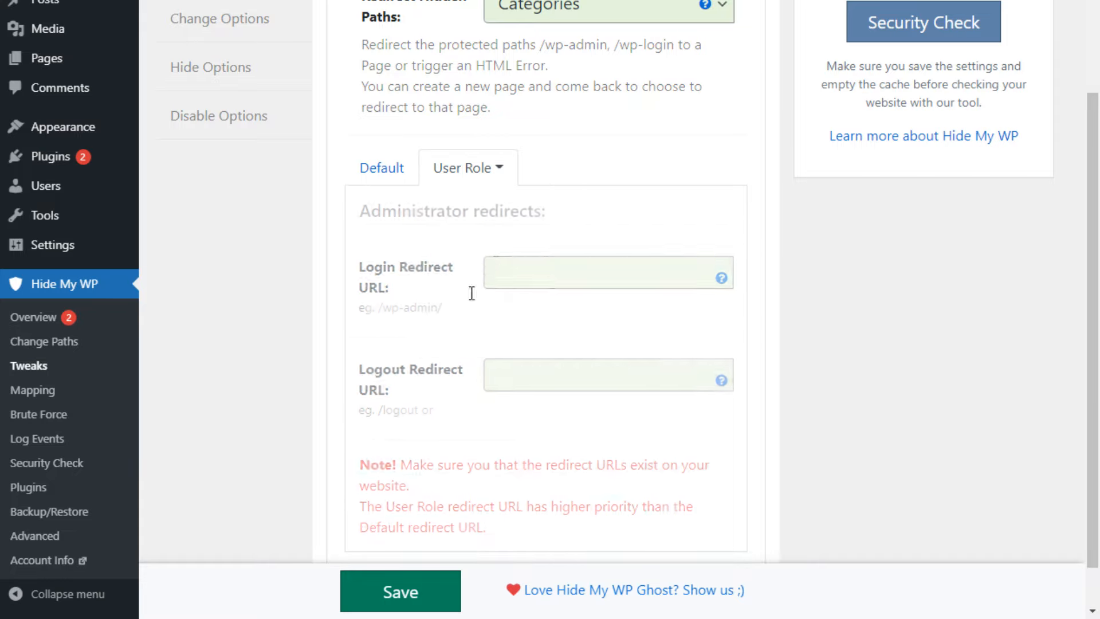
{"action": "left_click", "coordinate": [471, 169]}
{"action": "left_click", "coordinate": [488, 303]}
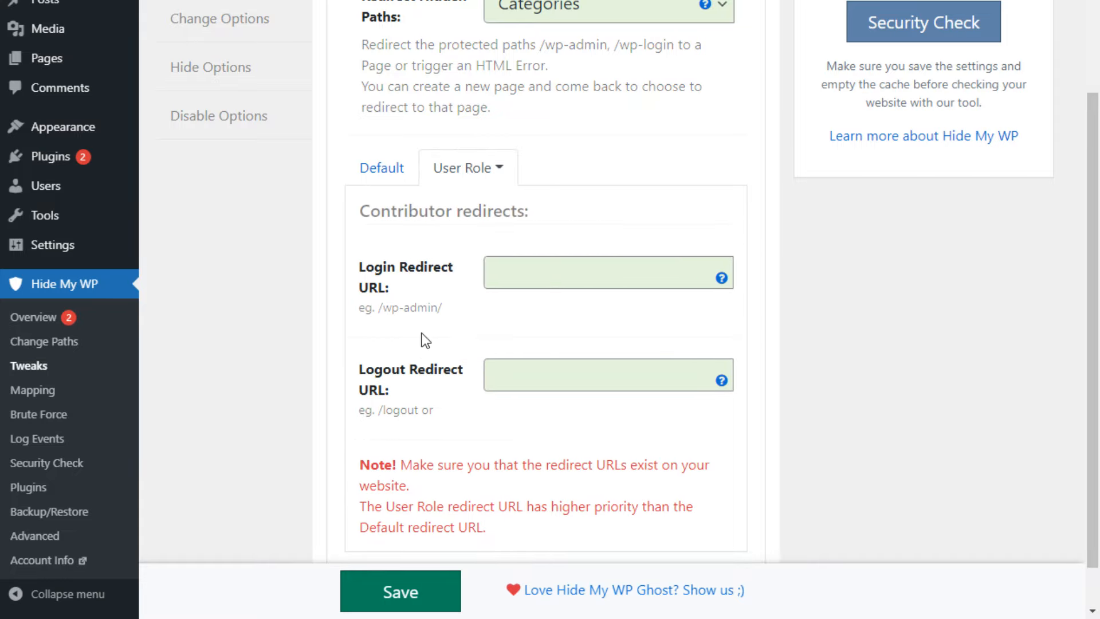
{"action": "scroll", "coordinate": [422, 338], "scroll_direction": "down", "scroll_amount": 1}
{"action": "scroll", "coordinate": [401, 327], "scroll_direction": "up", "scroll_amount": 4}
Step: Review the Change Options in Tweaks for logged users, cached files, absolute URLs, Sitemaps XML and Robots.txt
{"action": "left_click", "coordinate": [221, 163]}
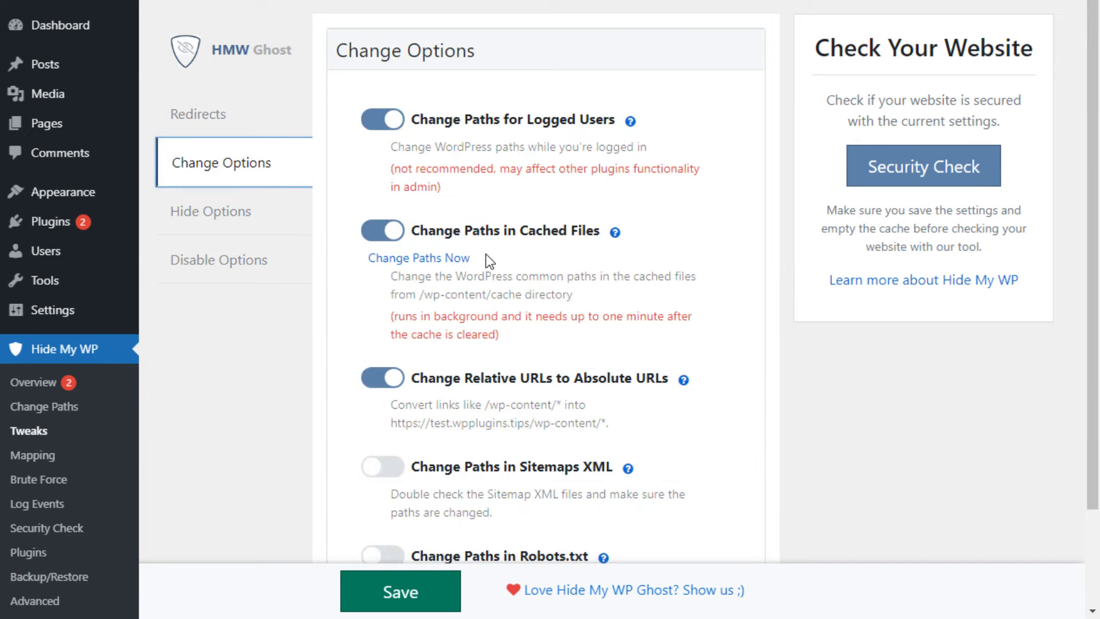
{"action": "scroll", "coordinate": [493, 186], "scroll_direction": "down", "scroll_amount": 2}
{"action": "scroll", "coordinate": [344, 229], "scroll_direction": "up", "scroll_amount": 2}
{"action": "scroll", "coordinate": [228, 215], "scroll_direction": "down", "scroll_amount": 2}
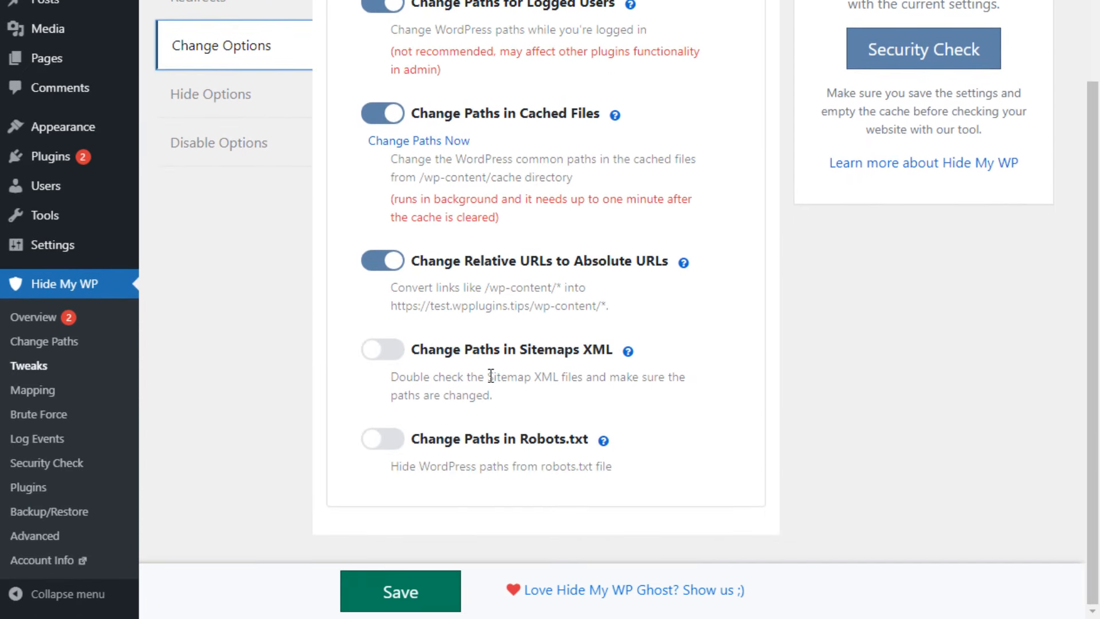
{"action": "scroll", "coordinate": [525, 456], "scroll_direction": "up", "scroll_amount": 2}
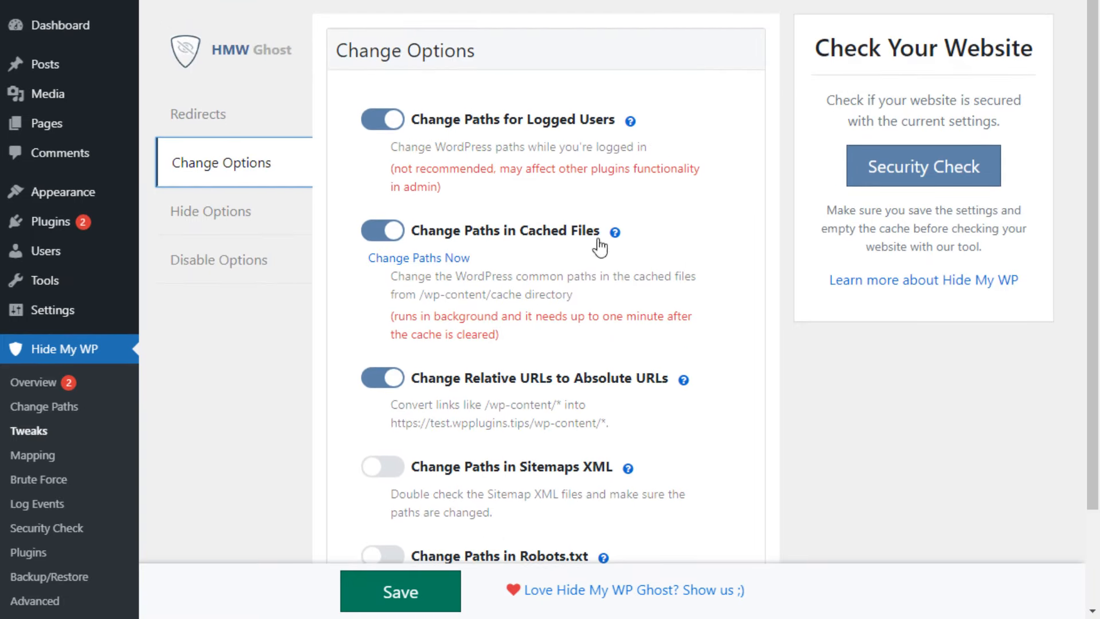
Step: Review the Hide Options in Tweaks, from META tags and HTML comments to emojicons, embed scripts and WLW Manifest scripts
{"action": "left_click", "coordinate": [265, 198]}
{"action": "scroll", "coordinate": [488, 172], "scroll_direction": "down", "scroll_amount": 2}
{"action": "scroll", "coordinate": [386, 182], "scroll_direction": "up", "scroll_amount": 2}
{"action": "scroll", "coordinate": [507, 325], "scroll_direction": "down", "scroll_amount": 4}
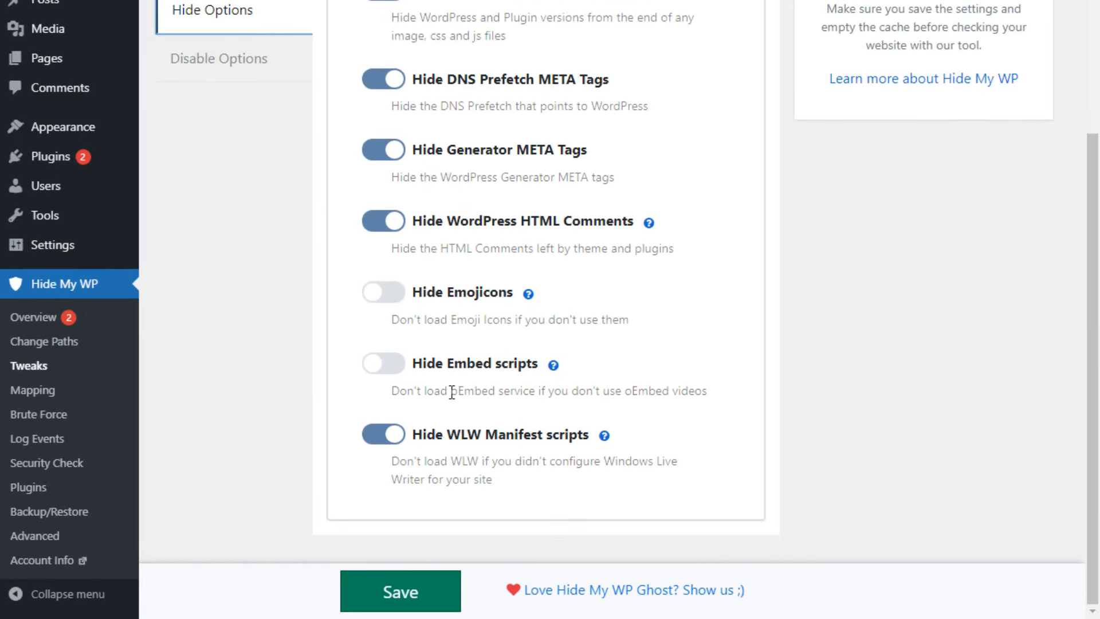
Step: Read the descriptions of the Hide Emojicons and Hide Embed scripts options
{"action": "scroll", "coordinate": [464, 395], "scroll_direction": "up", "scroll_amount": 3}
{"action": "scroll", "coordinate": [475, 430], "scroll_direction": "down", "scroll_amount": 3}
{"action": "left_click_drag", "start_coordinate": [417, 319], "coordinate": [744, 412]}
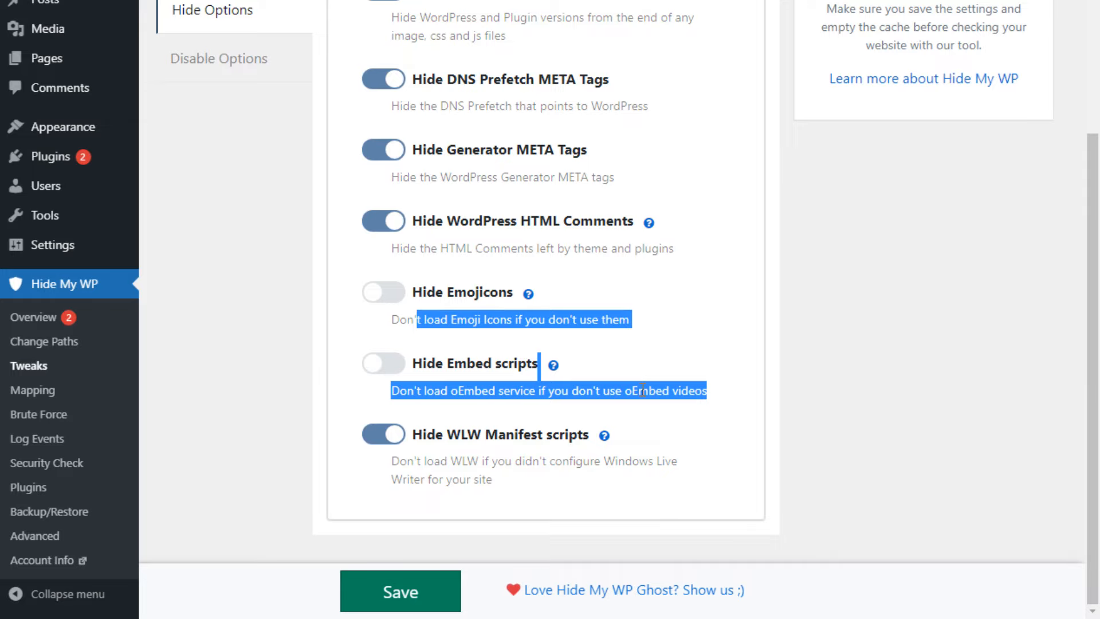
Step: Review the Disable Options in Tweaks, from right-click, inspect element and view source to screen recording and DB debug
{"action": "scroll", "coordinate": [643, 390], "scroll_direction": "up", "scroll_amount": 4}
{"action": "left_click", "coordinate": [258, 262]}
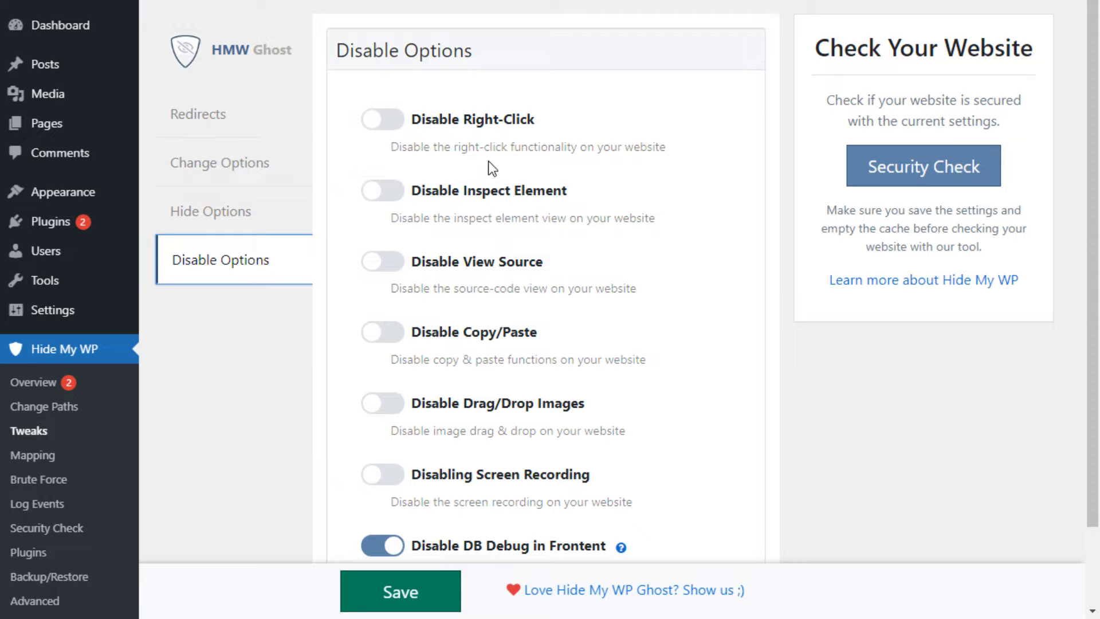
{"action": "scroll", "coordinate": [538, 417], "scroll_direction": "down", "scroll_amount": 2}
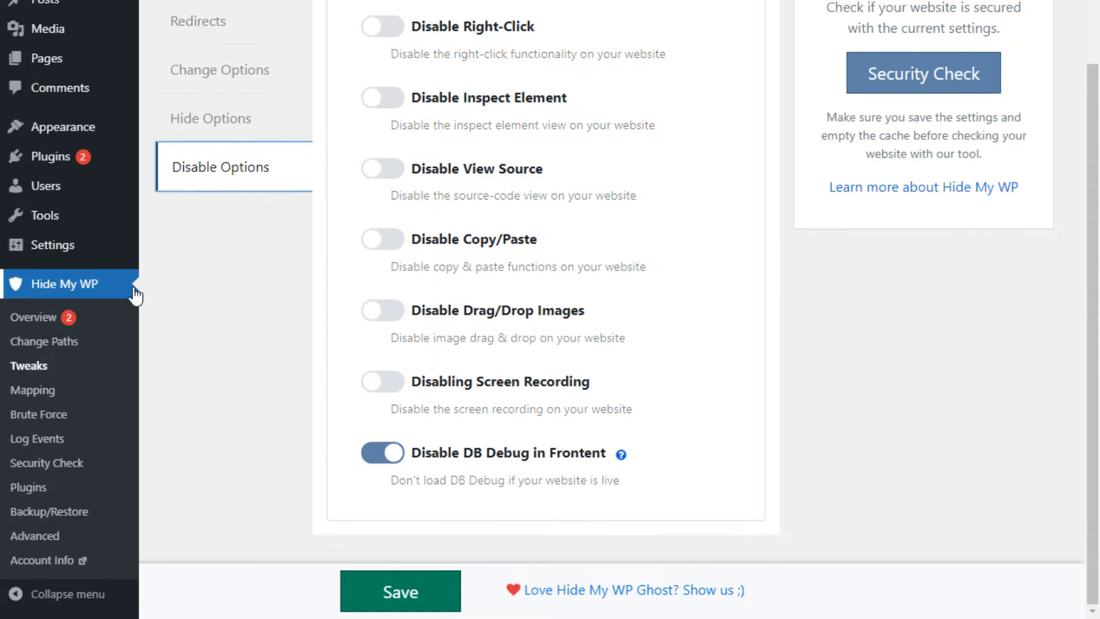
Step: Enable Brute Force Protection and choose Math Check protection as its method after looking over the reCAPTCHA settings
{"action": "left_click", "coordinate": [44, 417]}
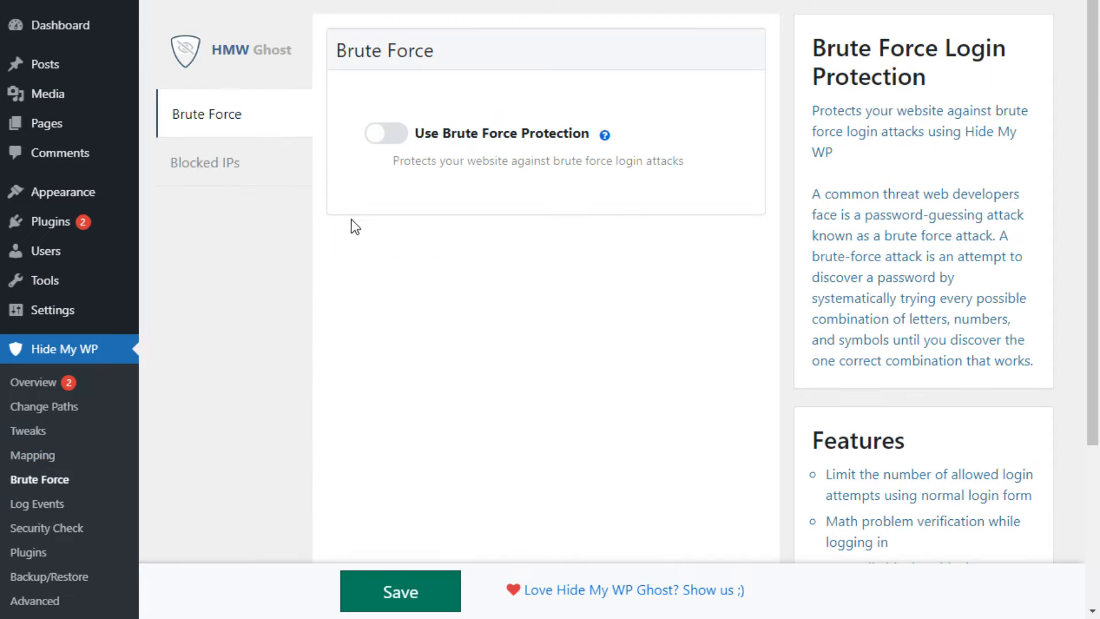
{"action": "left_click", "coordinate": [386, 137]}
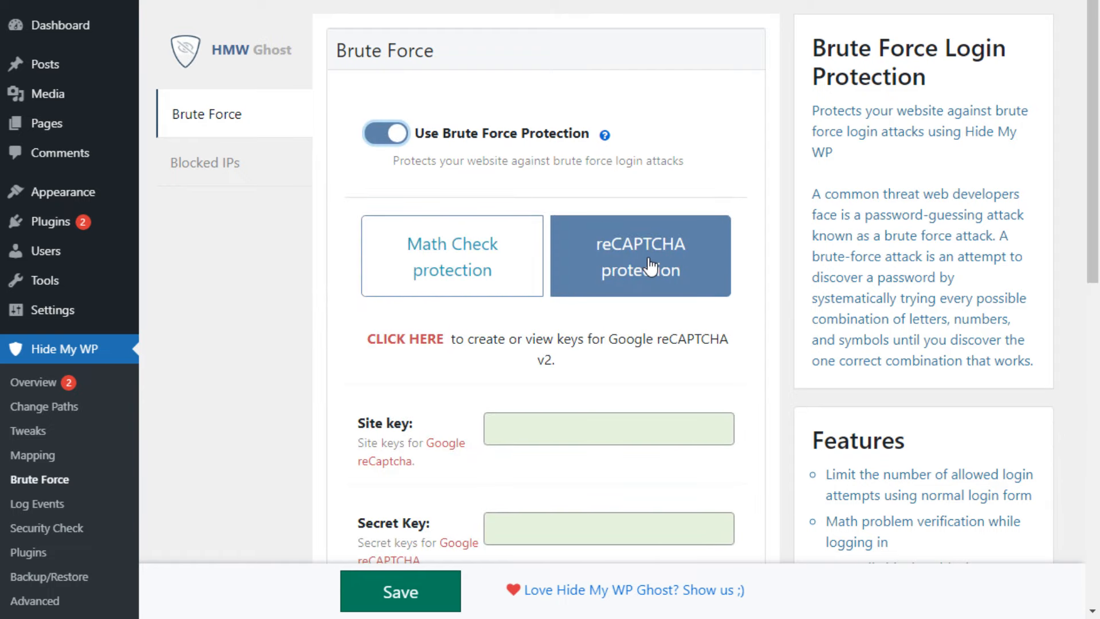
{"action": "scroll", "coordinate": [665, 309], "scroll_direction": "down", "scroll_amount": 5}
{"action": "scroll", "coordinate": [665, 309], "scroll_direction": "up", "scroll_amount": 5}
{"action": "left_click", "coordinate": [486, 243]}
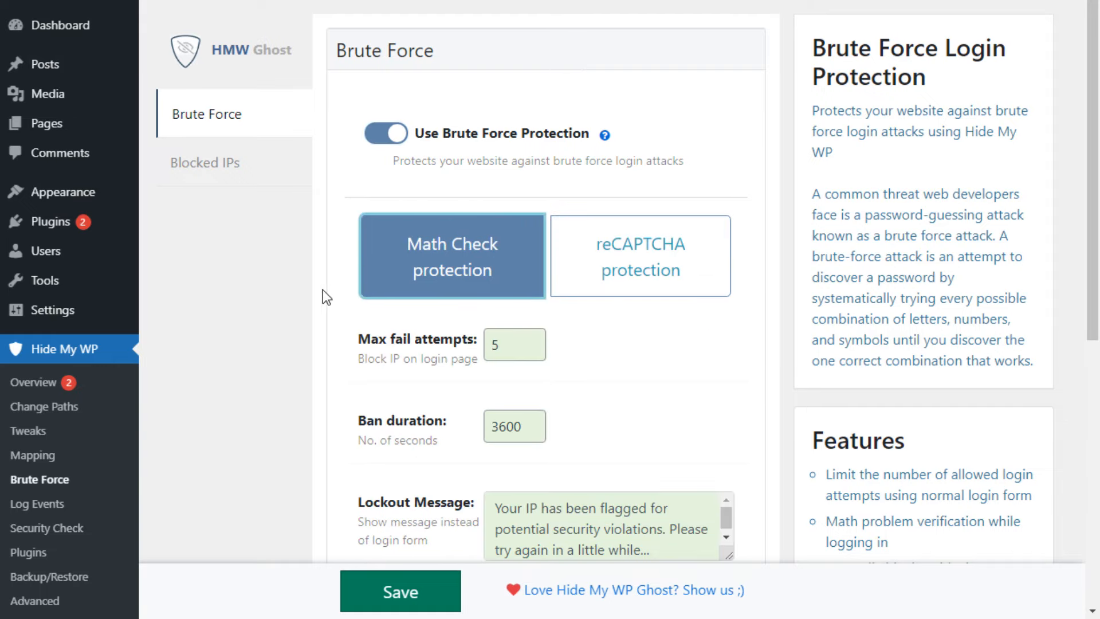
Step: Go through the Math Check limits, lockout message, Whitelist IPs and Ban IPs fields, and save the Brute Force settings
{"action": "scroll", "coordinate": [445, 303], "scroll_direction": "down", "scroll_amount": 3}
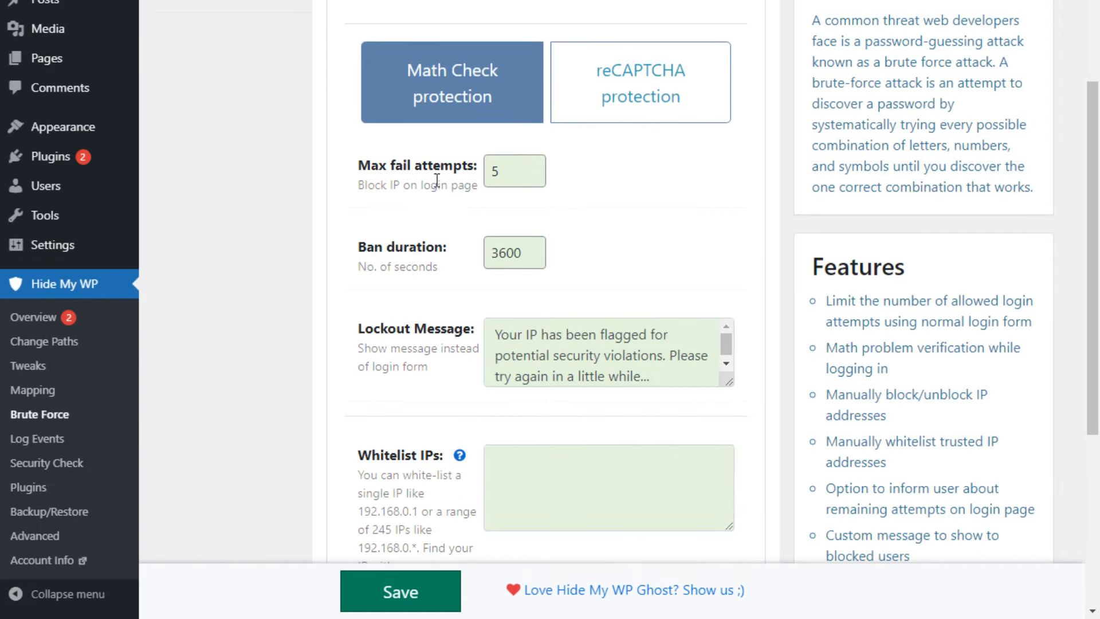
{"action": "scroll", "coordinate": [450, 309], "scroll_direction": "down", "scroll_amount": 5}
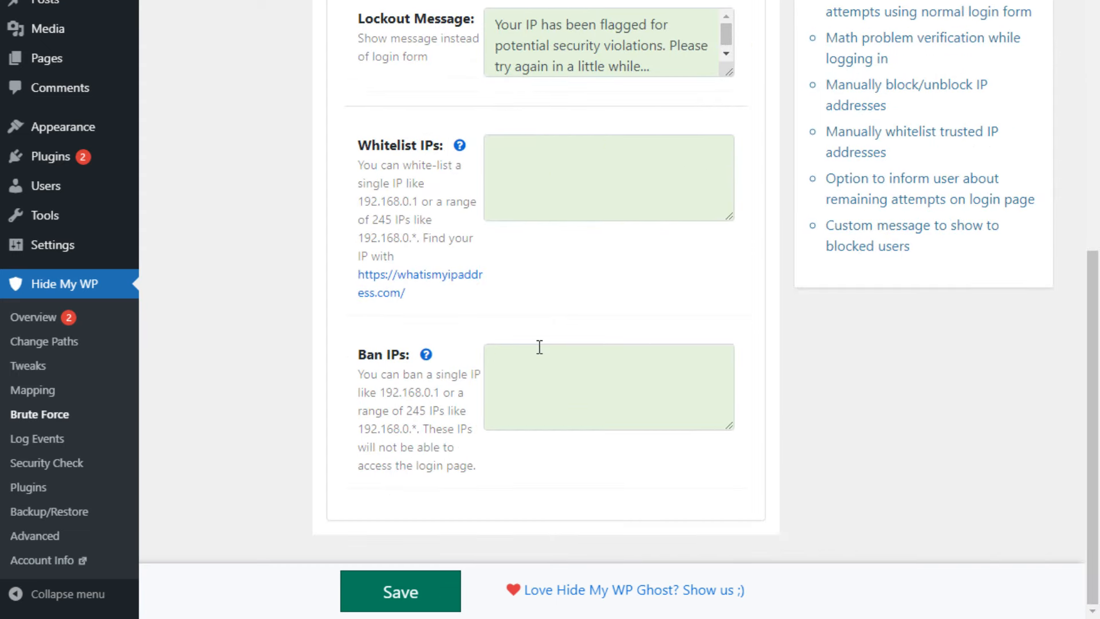
{"action": "left_click", "coordinate": [601, 185]}
{"action": "left_click", "coordinate": [572, 420]}
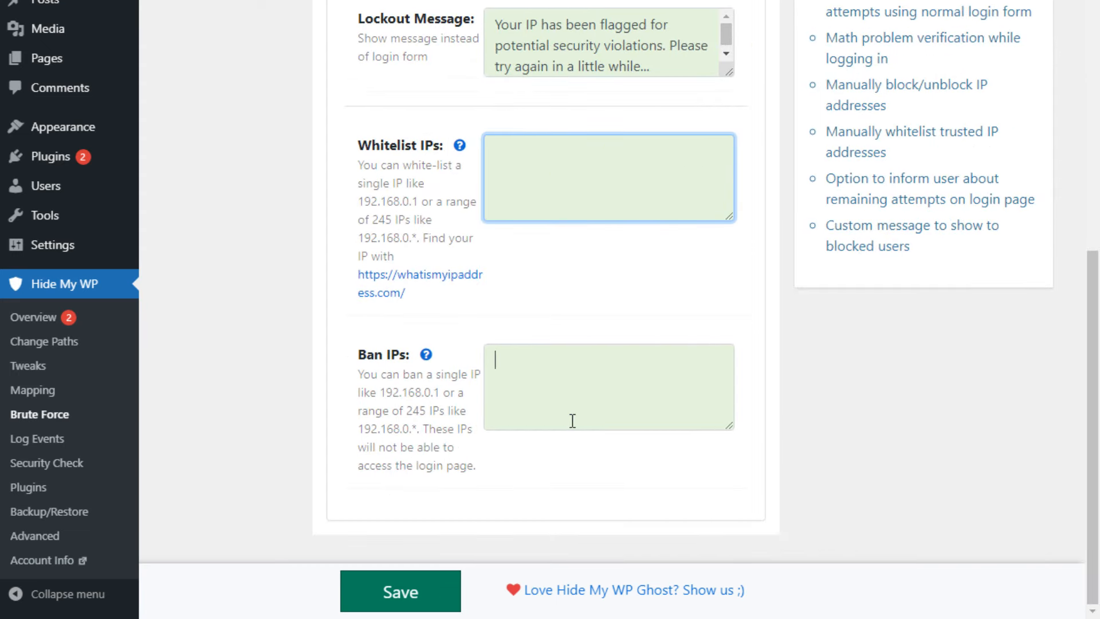
{"action": "left_click", "coordinate": [376, 596]}
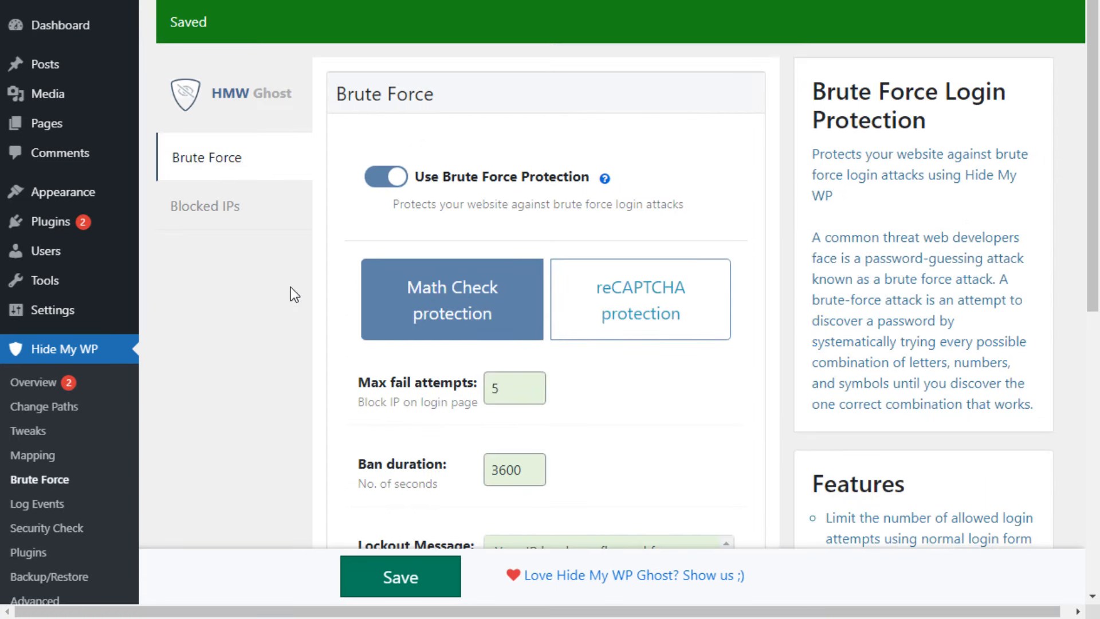
Step: Check the Blocked IPs list of the Brute Force settings for blacklisted addresses
{"action": "left_click", "coordinate": [248, 198]}
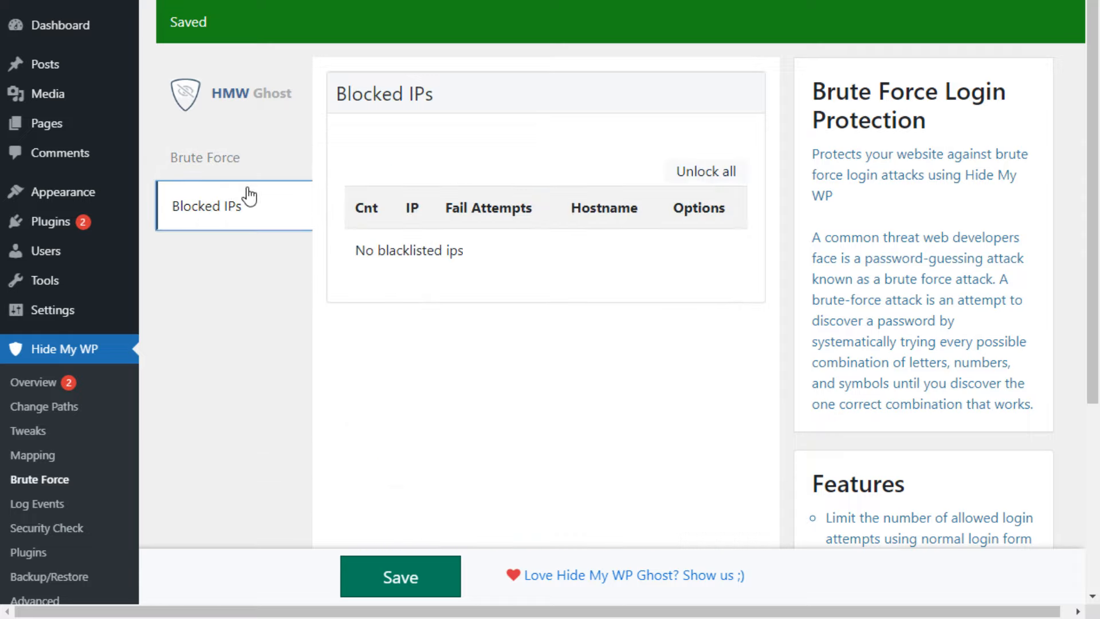
{"action": "left_click_drag", "start_coordinate": [395, 251], "coordinate": [591, 280]}
{"action": "left_click", "coordinate": [587, 273]}
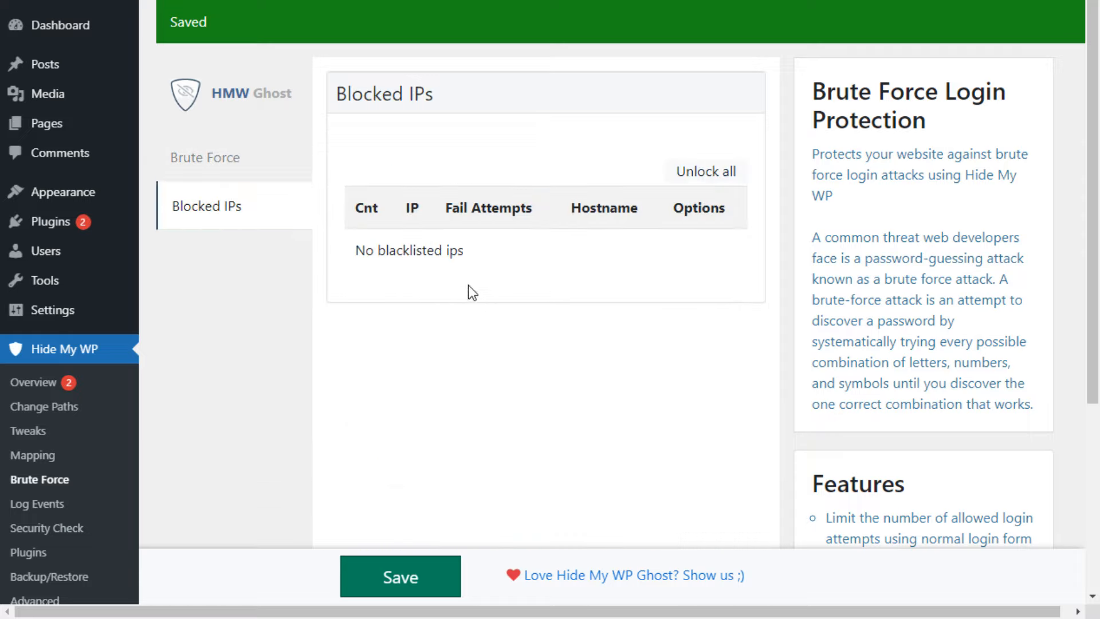
Step: Review the Log Events settings and the user roles available for logging, without selecting any role
{"action": "left_click", "coordinate": [41, 503]}
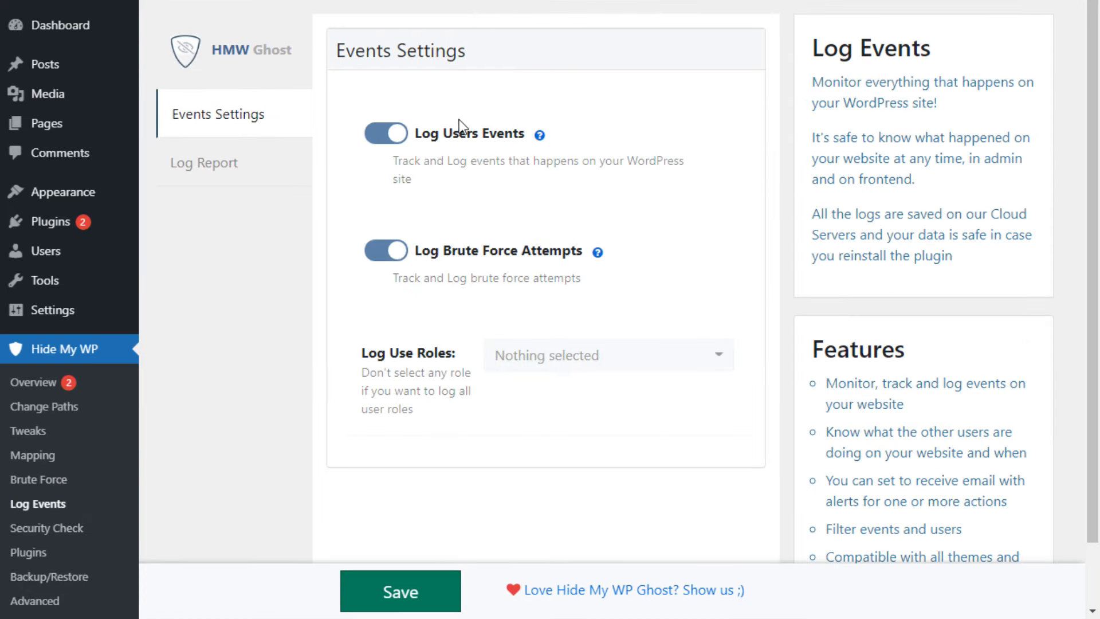
{"action": "left_click", "coordinate": [572, 362]}
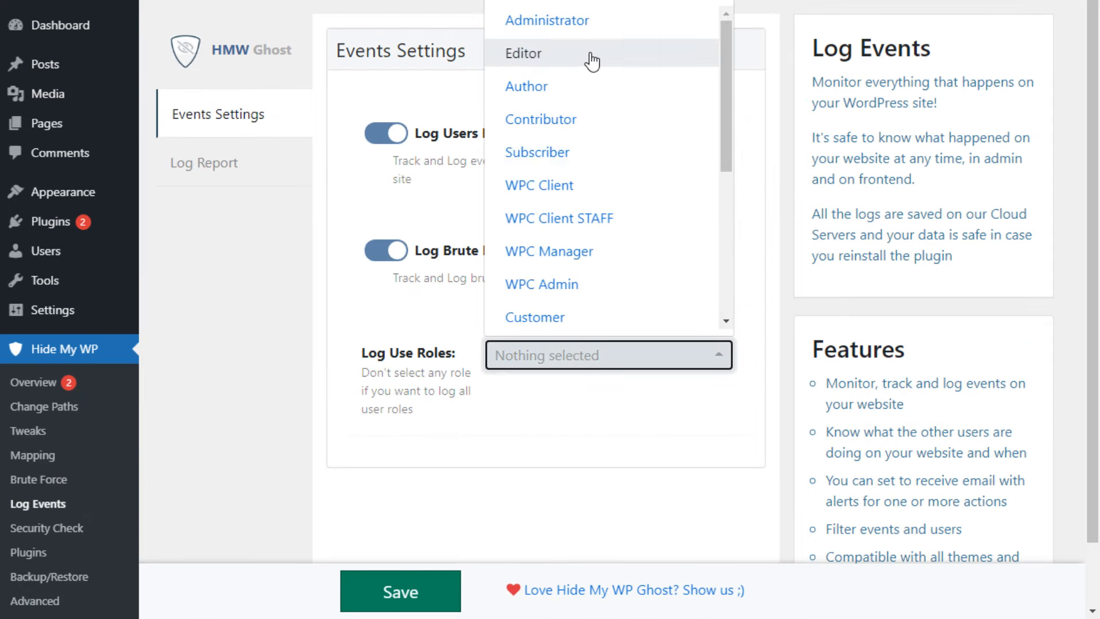
{"action": "left_click", "coordinate": [372, 382]}
{"action": "left_click_drag", "start_coordinate": [541, 429], "coordinate": [364, 380]}
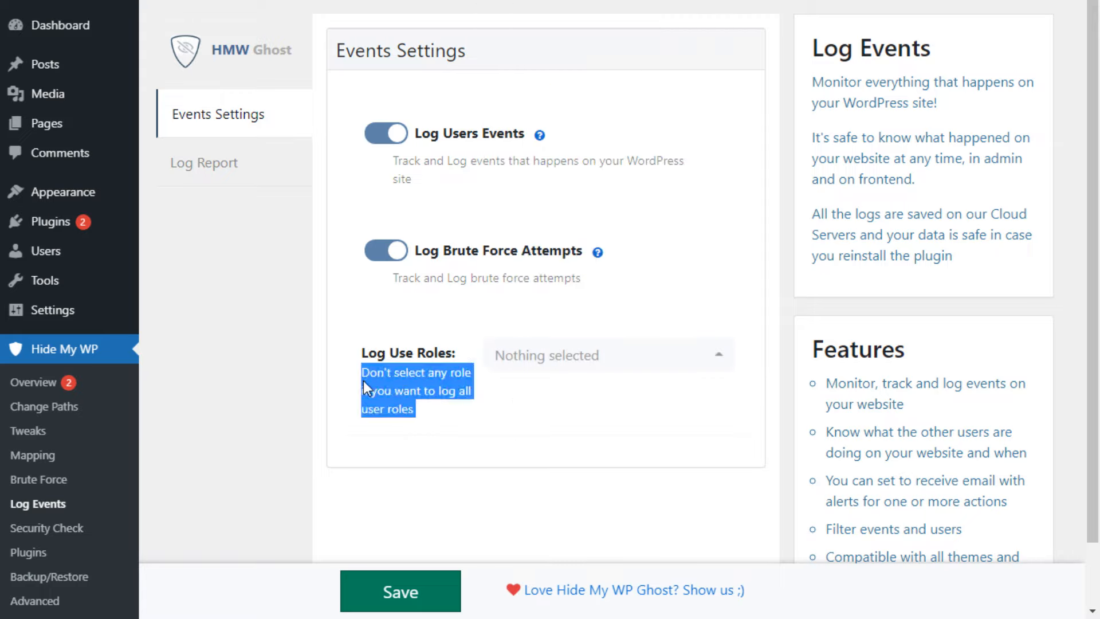
{"action": "left_click", "coordinate": [505, 405]}
{"action": "left_click", "coordinate": [591, 360]}
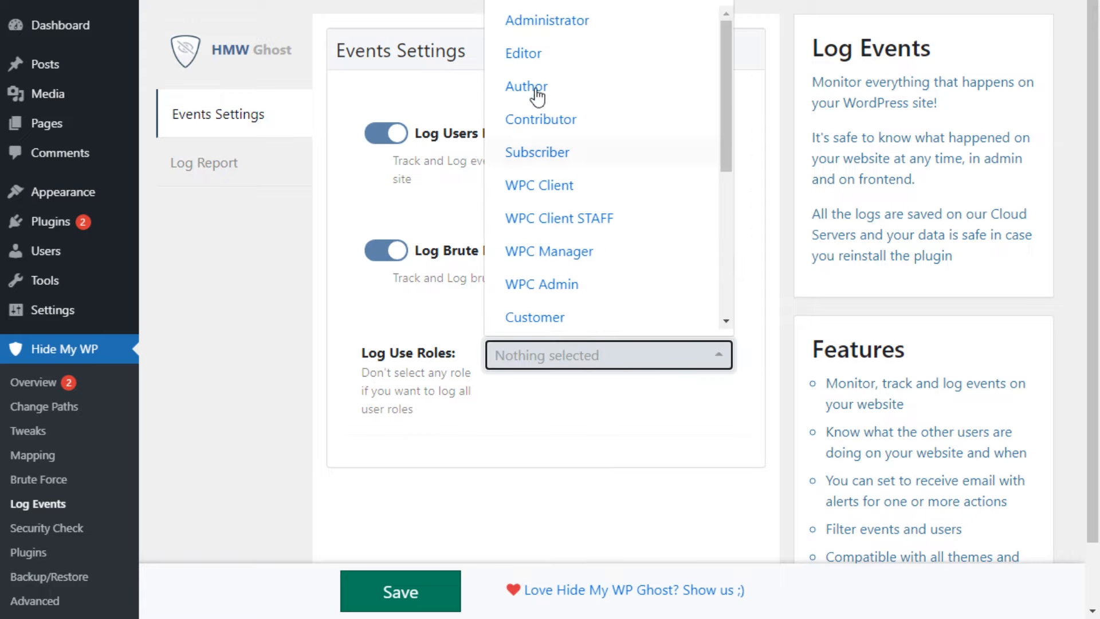
{"action": "left_click", "coordinate": [530, 420]}
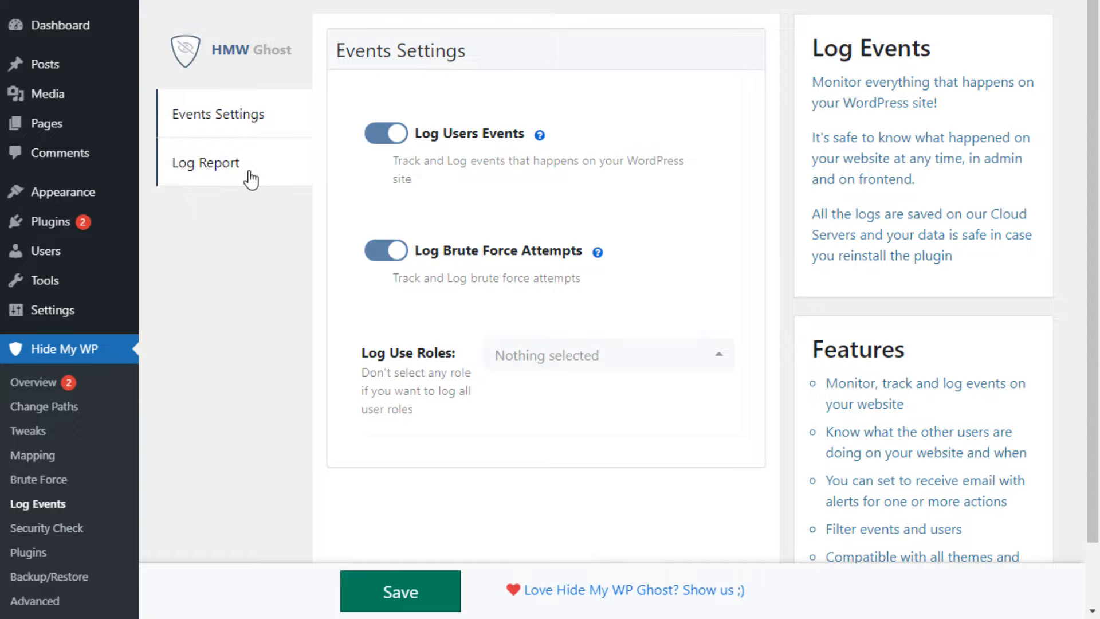
Step: Go from the Log Report to the online Events Log Panel and display the User Events Log
{"action": "left_click", "coordinate": [250, 178]}
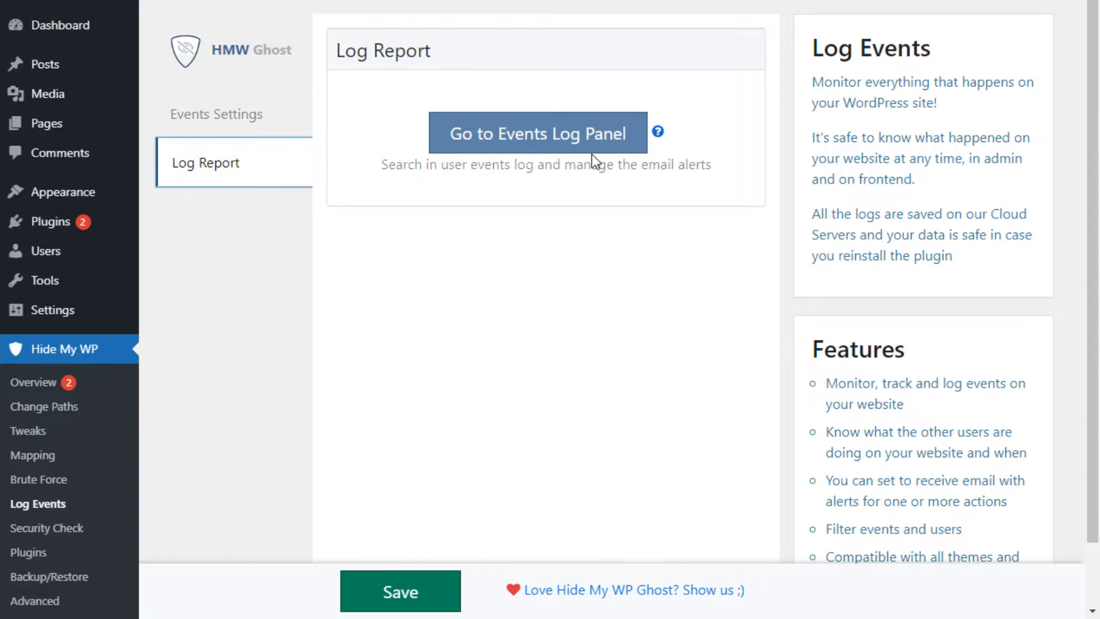
{"action": "left_click", "coordinate": [561, 137]}
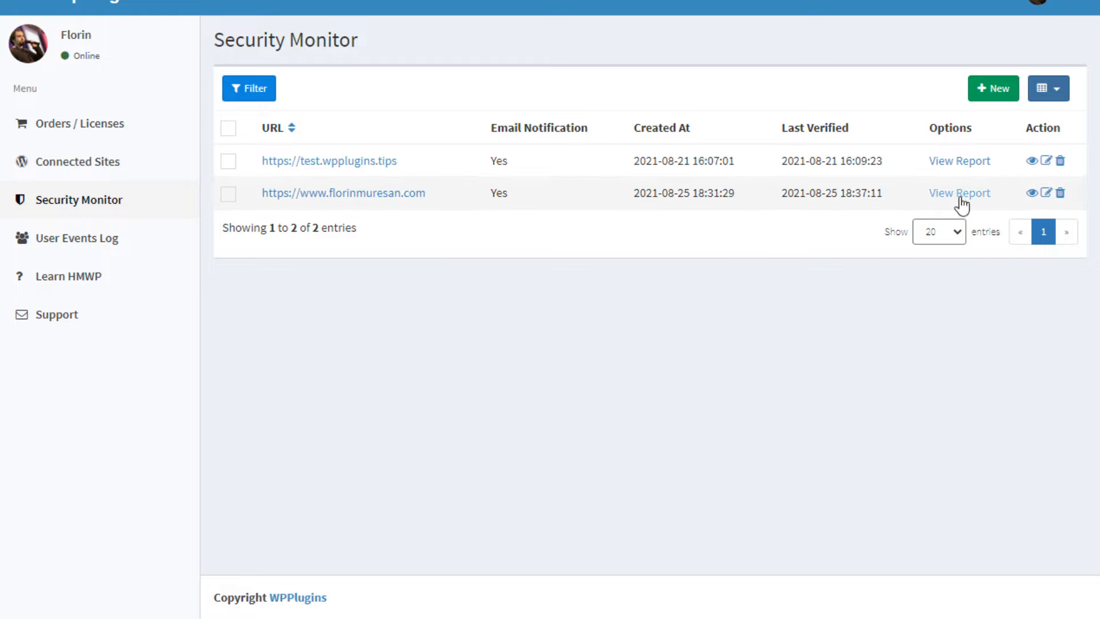
{"action": "left_click", "coordinate": [85, 246]}
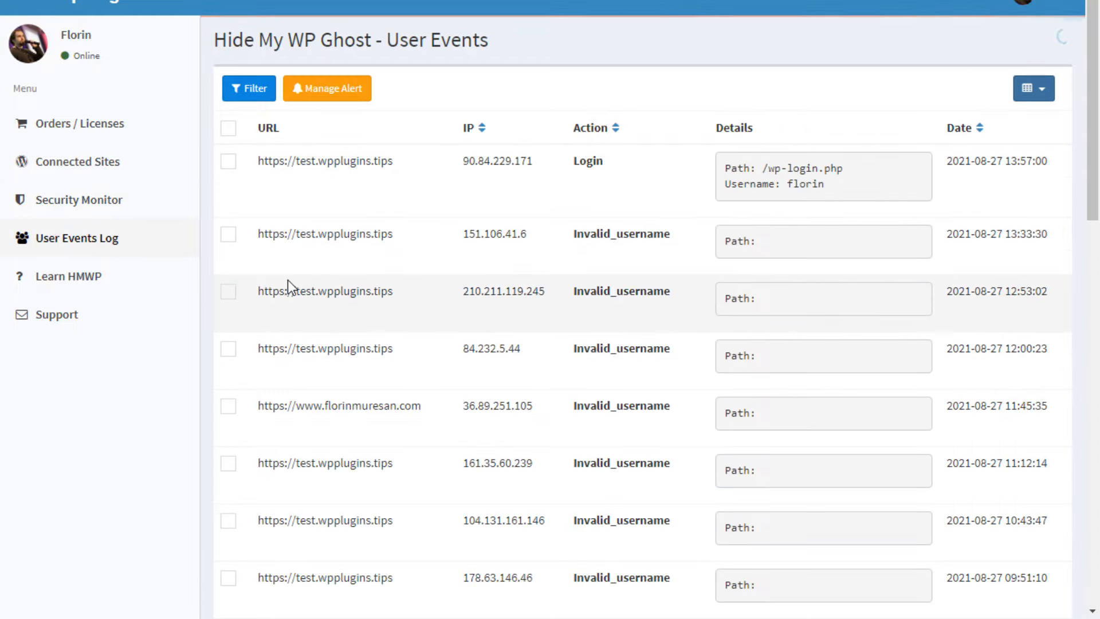
Step: Examine the newest login entry in the User Events Log, including its URL, IP, action, details and date
{"action": "left_click_drag", "start_coordinate": [285, 160], "coordinate": [909, 203]}
{"action": "left_click", "coordinate": [909, 203]}
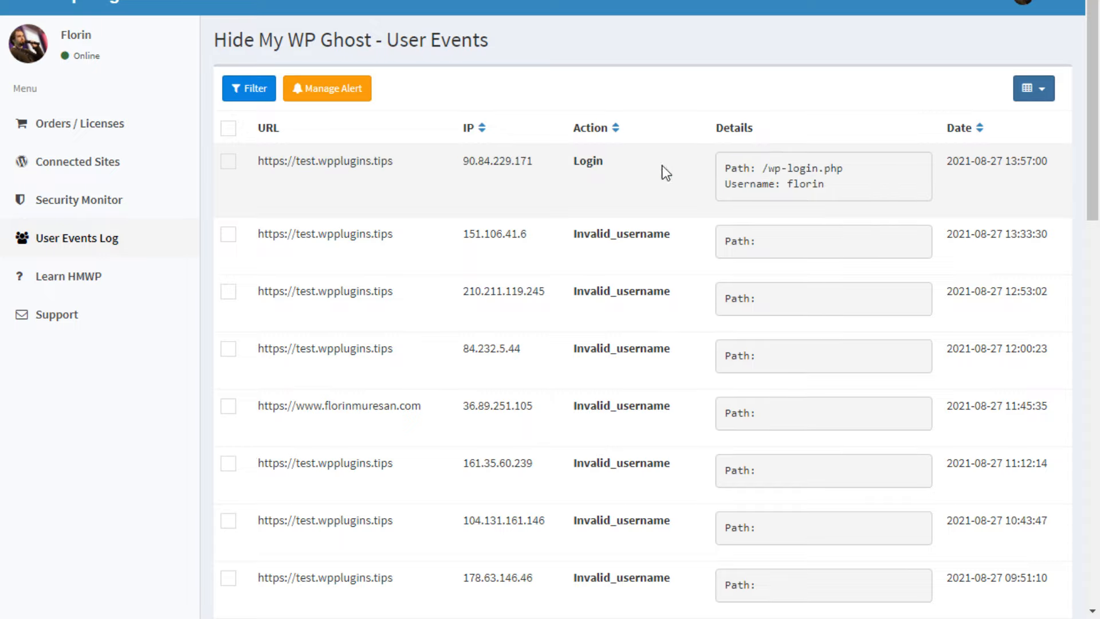
{"action": "left_click_drag", "start_coordinate": [571, 160], "coordinate": [998, 204]}
{"action": "left_click", "coordinate": [998, 204]}
{"action": "left_click_drag", "start_coordinate": [318, 160], "coordinate": [950, 196]}
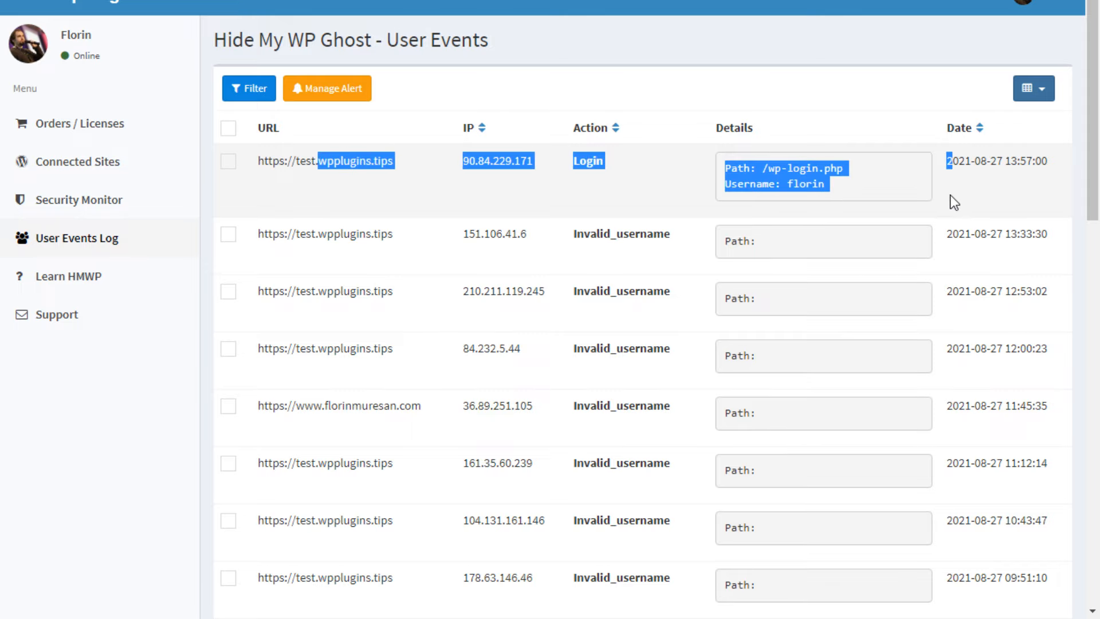
{"action": "left_click", "coordinate": [965, 211]}
Step: Examine the older logged events, such as invalid usernames, the plugin deletion and the incorrect password attempt
{"action": "scroll", "coordinate": [651, 228], "scroll_direction": "down", "scroll_amount": 5}
{"action": "left_click_drag", "start_coordinate": [628, 88], "coordinate": [673, 280]}
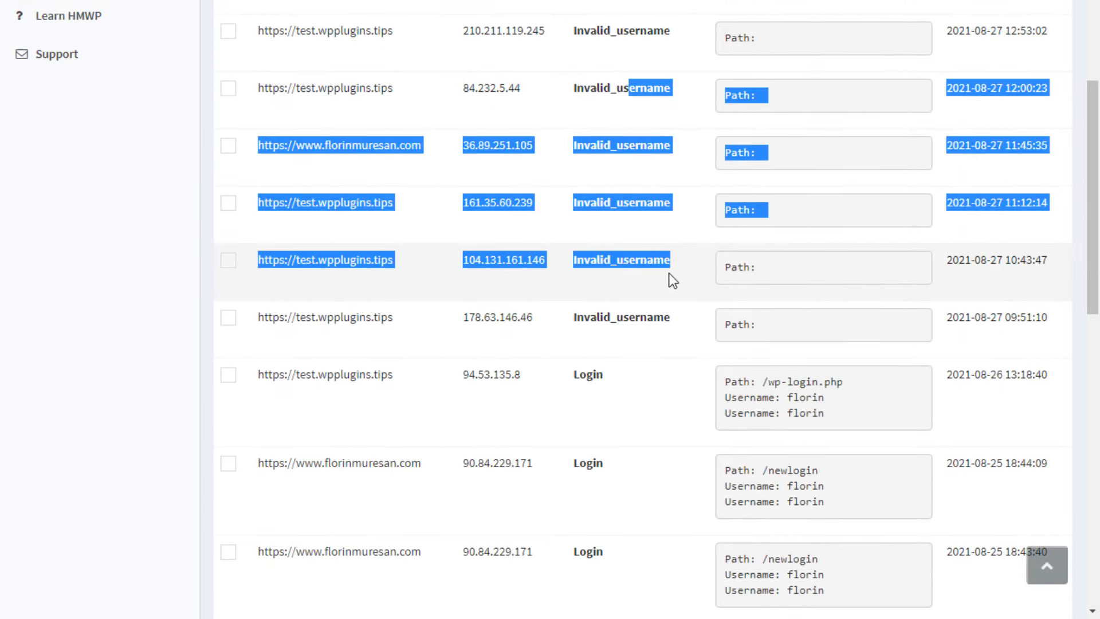
{"action": "scroll", "coordinate": [572, 216], "scroll_direction": "down", "scroll_amount": 10}
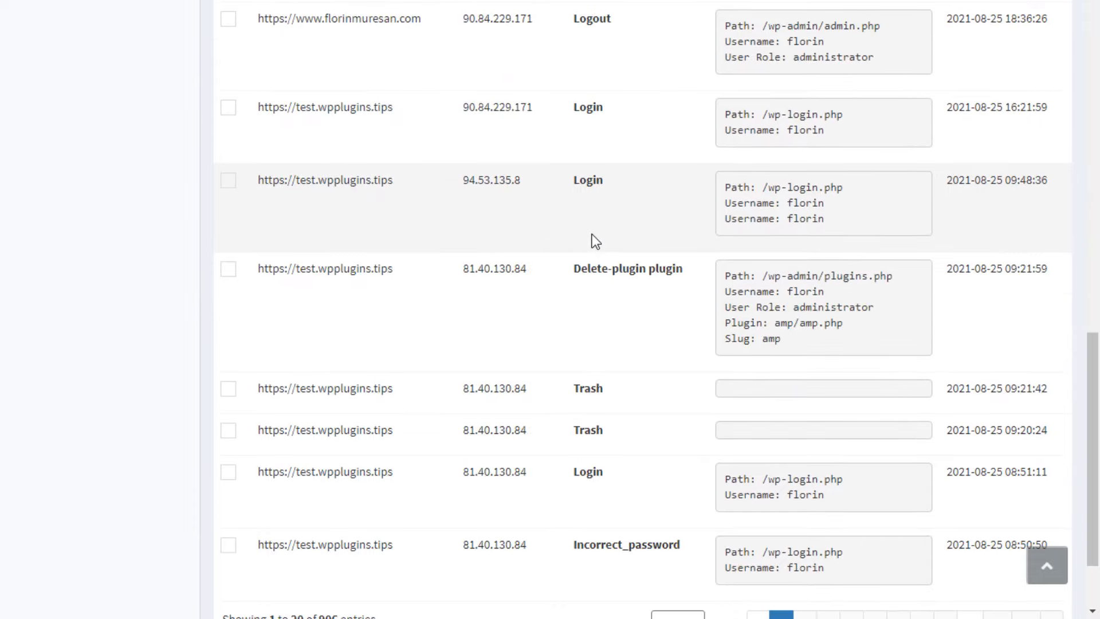
{"action": "scroll", "coordinate": [593, 233], "scroll_direction": "down", "scroll_amount": 2}
{"action": "left_click_drag", "start_coordinate": [581, 163], "coordinate": [880, 242]}
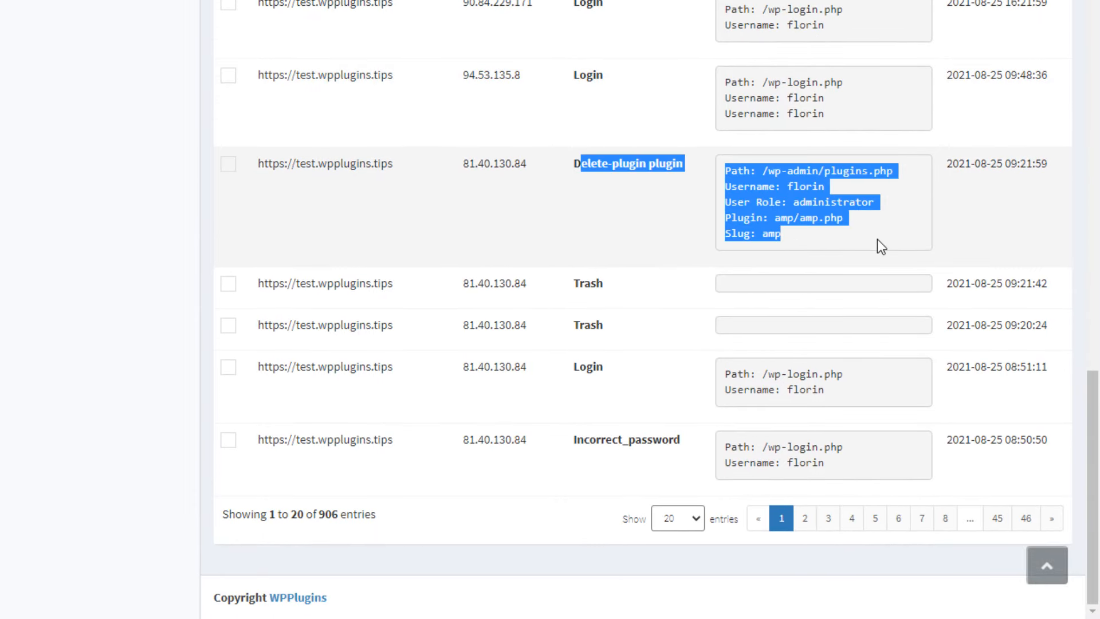
{"action": "left_click_drag", "start_coordinate": [571, 444], "coordinate": [931, 474]}
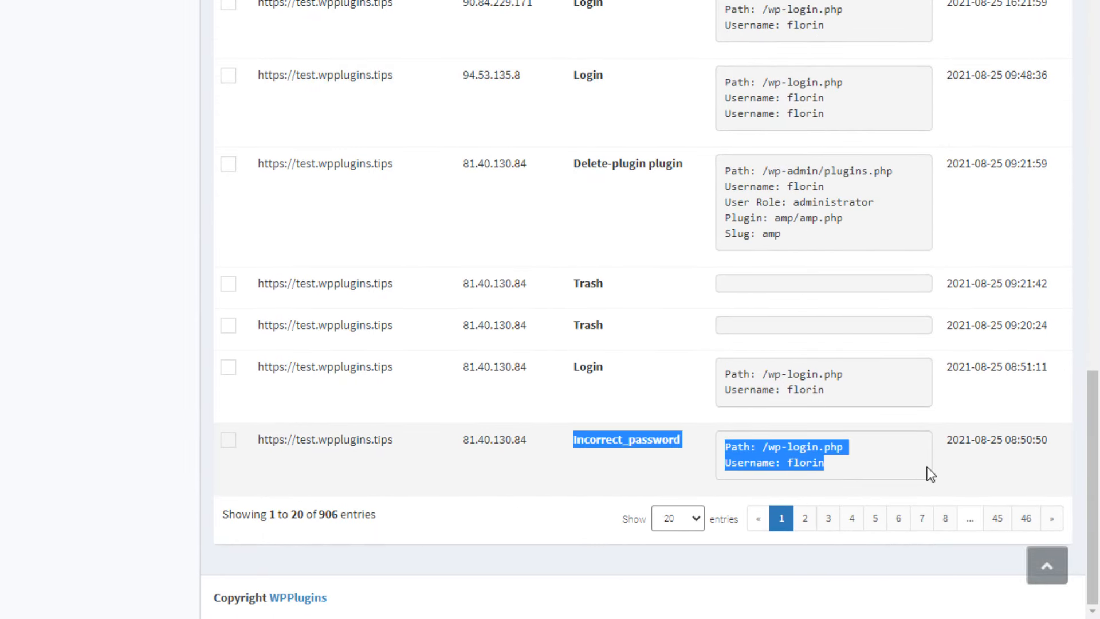
{"action": "left_click", "coordinate": [926, 467]}
{"action": "left_click", "coordinate": [886, 339]}
{"action": "scroll", "coordinate": [722, 392], "scroll_direction": "up", "scroll_amount": 20}
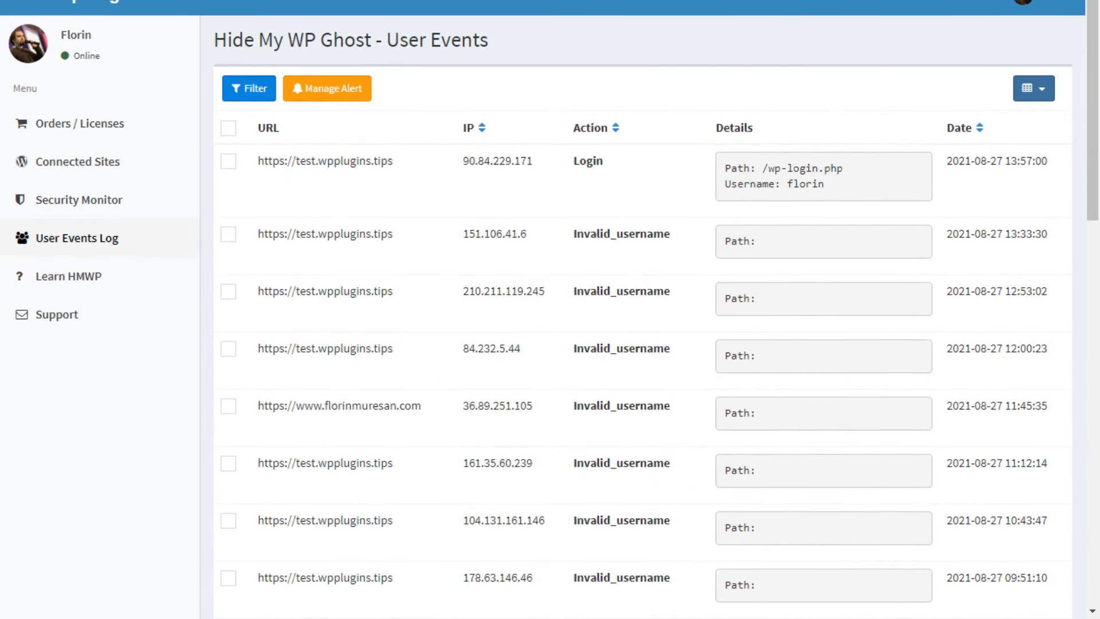
Step: Switch back to the WordPress admin and run a new scan in Hide My WP's Security Check
{"action": "left_click", "coordinate": [146, 0]}
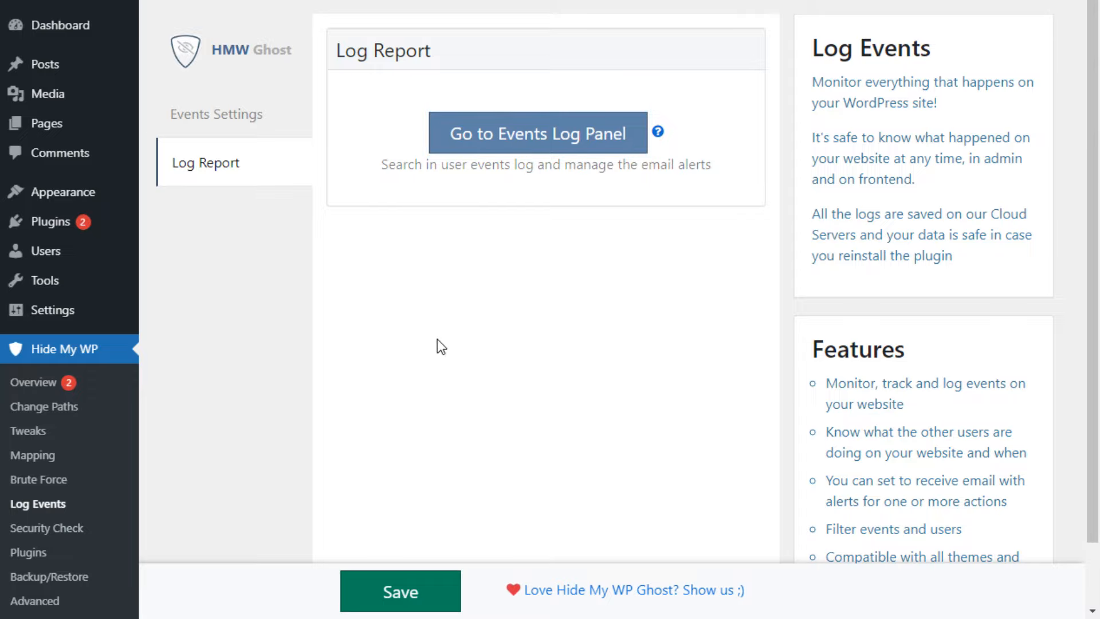
{"action": "scroll", "coordinate": [380, 417], "scroll_direction": "down", "scroll_amount": 1}
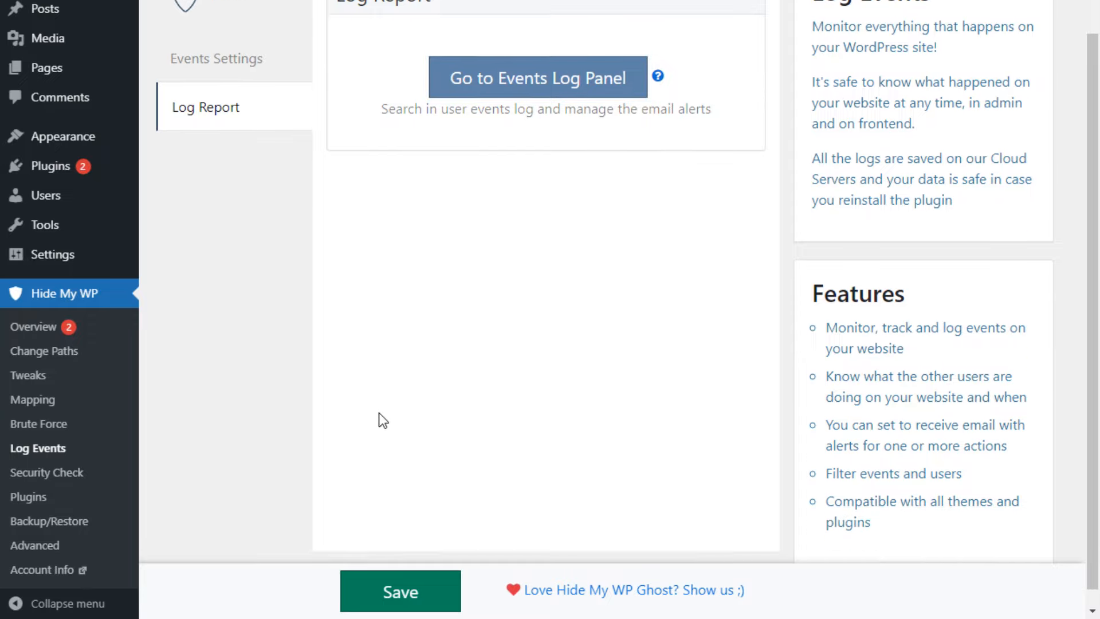
{"action": "scroll", "coordinate": [379, 413], "scroll_direction": "up", "scroll_amount": 1}
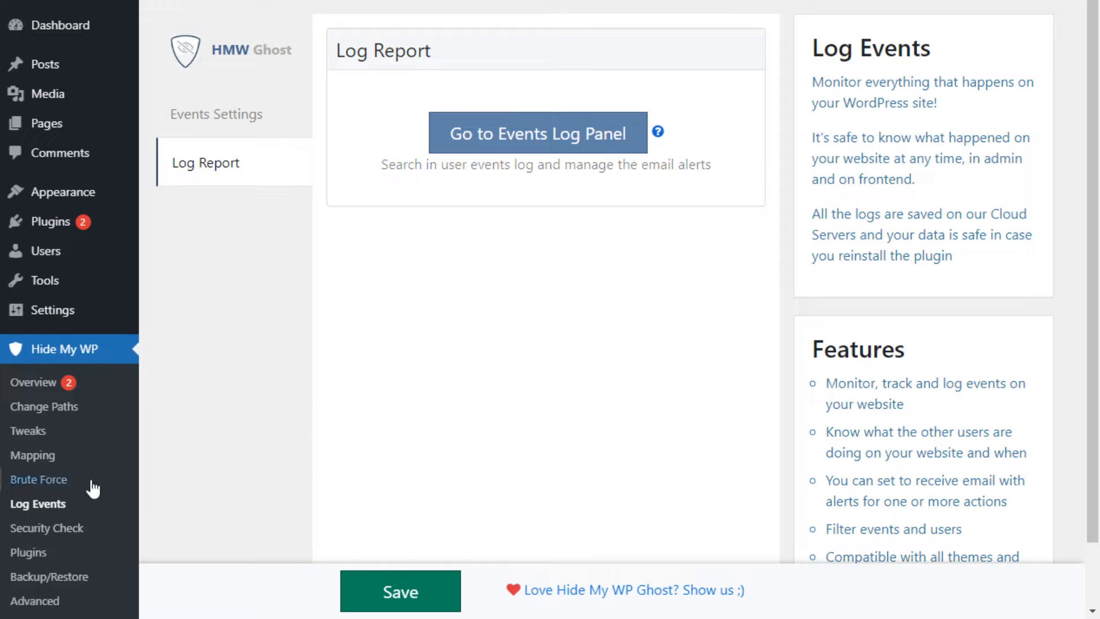
{"action": "left_click", "coordinate": [51, 531]}
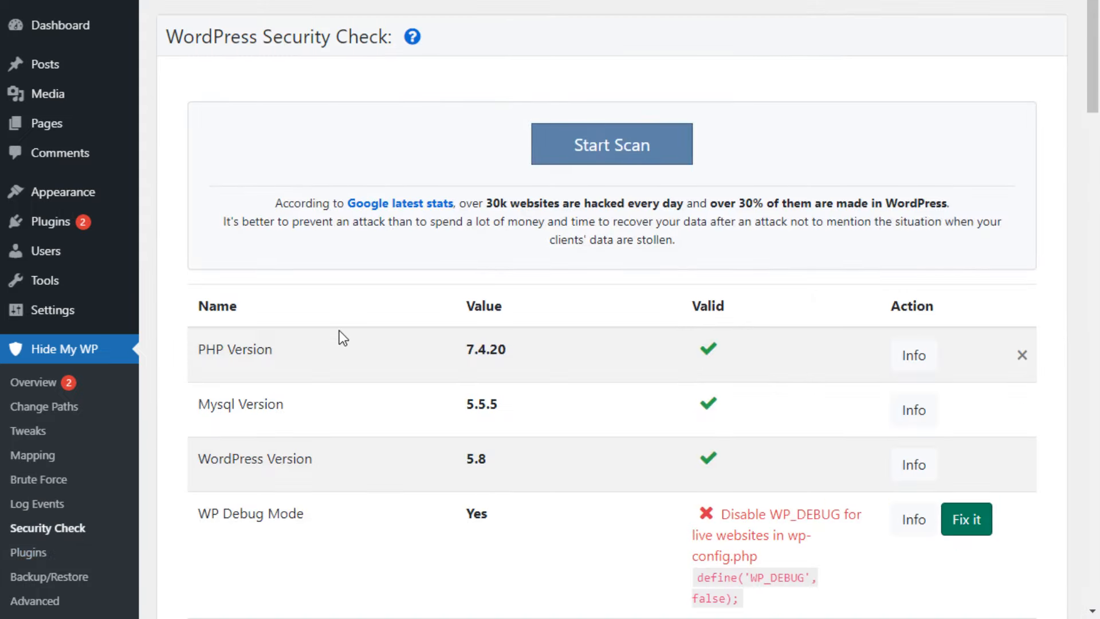
{"action": "left_click", "coordinate": [603, 150]}
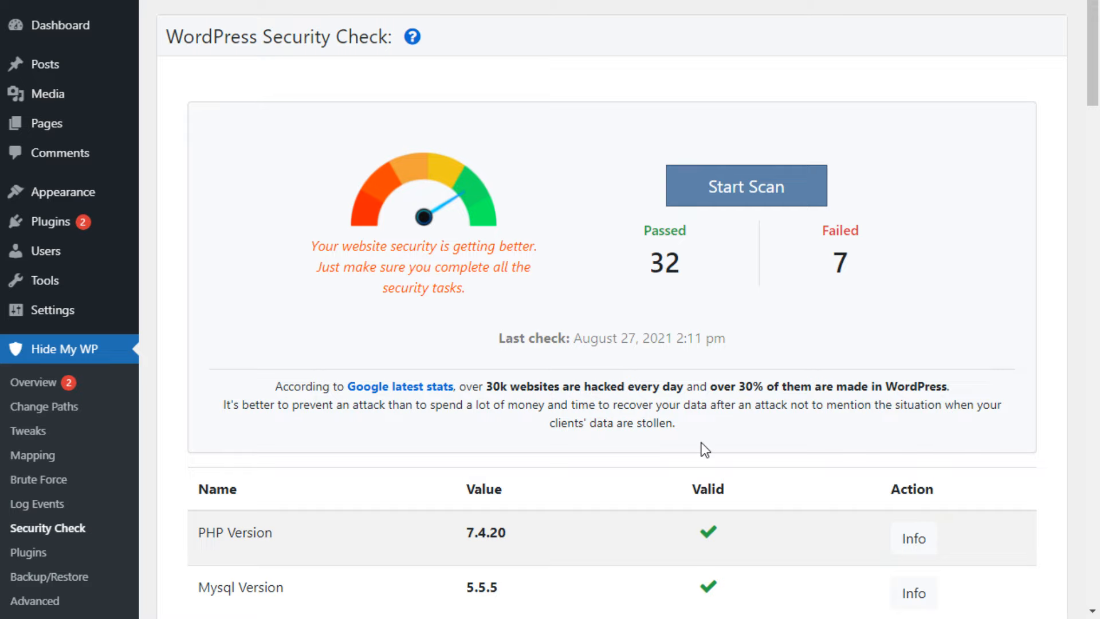
Step: Review the Security Check results, including the WP Debug Mode task and the passed and failed totals
{"action": "scroll", "coordinate": [705, 449], "scroll_direction": "down", "scroll_amount": 5}
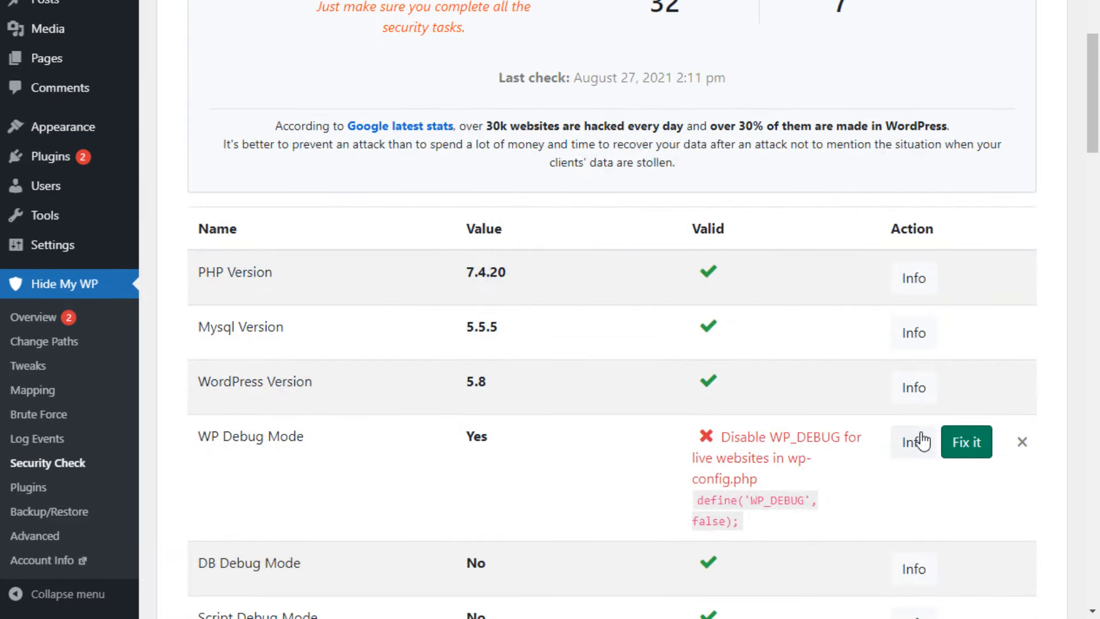
{"action": "scroll", "coordinate": [913, 442], "scroll_direction": "up", "scroll_amount": 5}
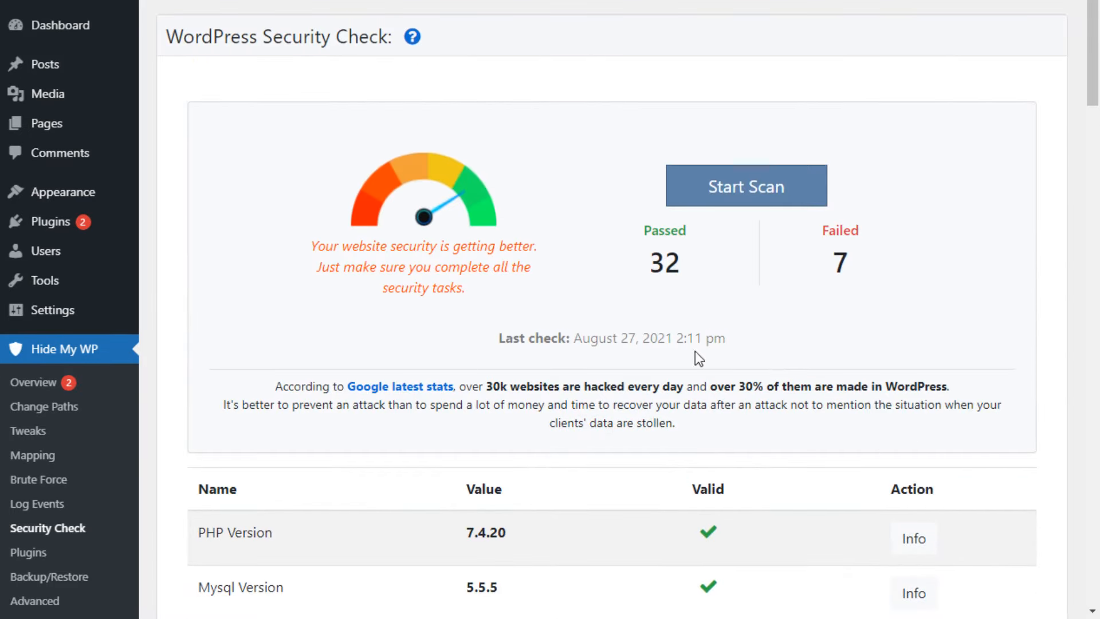
{"action": "left_click_drag", "start_coordinate": [600, 243], "coordinate": [909, 285]}
{"action": "left_click", "coordinate": [669, 242]}
{"action": "left_click_drag", "start_coordinate": [669, 241], "coordinate": [905, 265]}
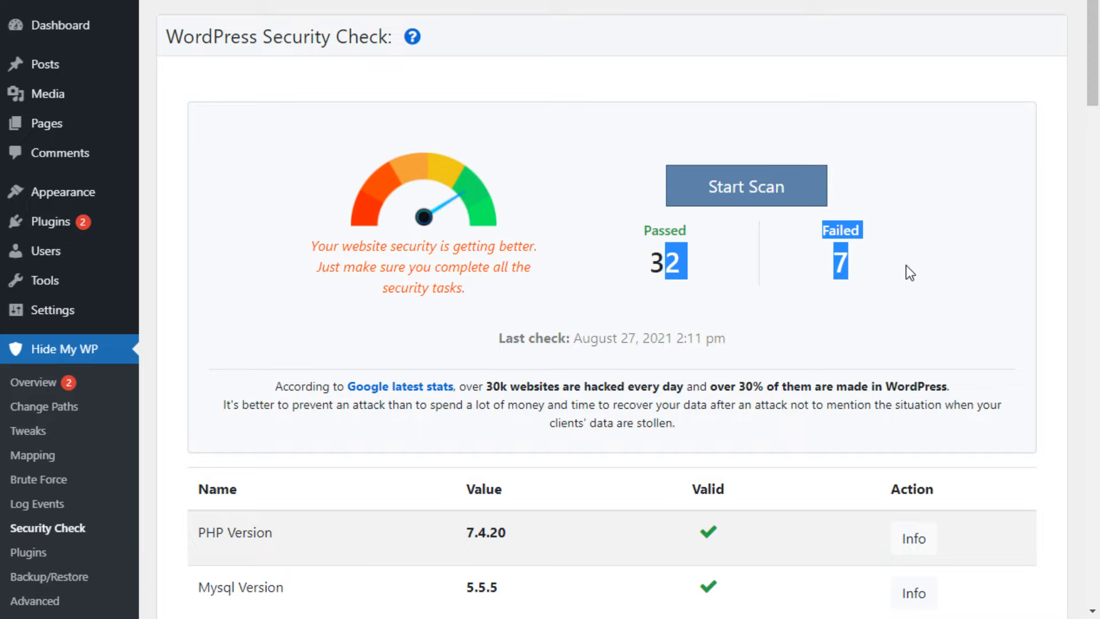
Step: Apply the automatic fix to the failed WP Debug Mode task in the security check results
{"action": "left_click", "coordinate": [906, 264]}
{"action": "scroll", "coordinate": [762, 412], "scroll_direction": "down", "scroll_amount": 5}
{"action": "scroll", "coordinate": [763, 407], "scroll_direction": "up", "scroll_amount": 5}
{"action": "scroll", "coordinate": [762, 407], "scroll_direction": "down", "scroll_amount": 5}
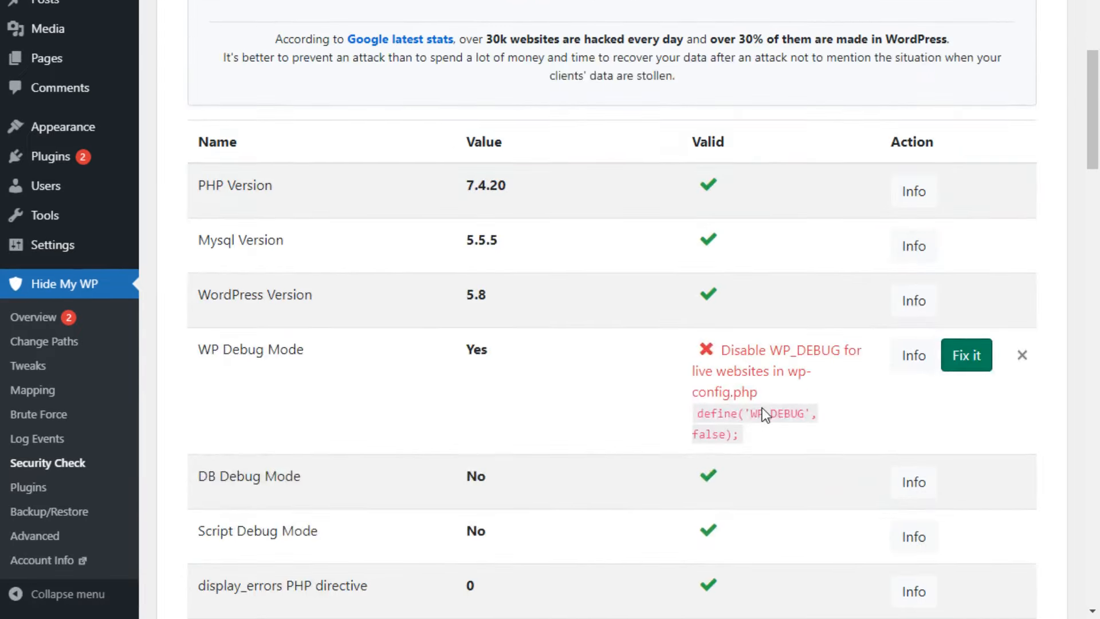
{"action": "scroll", "coordinate": [253, 188], "scroll_direction": "down", "scroll_amount": 4}
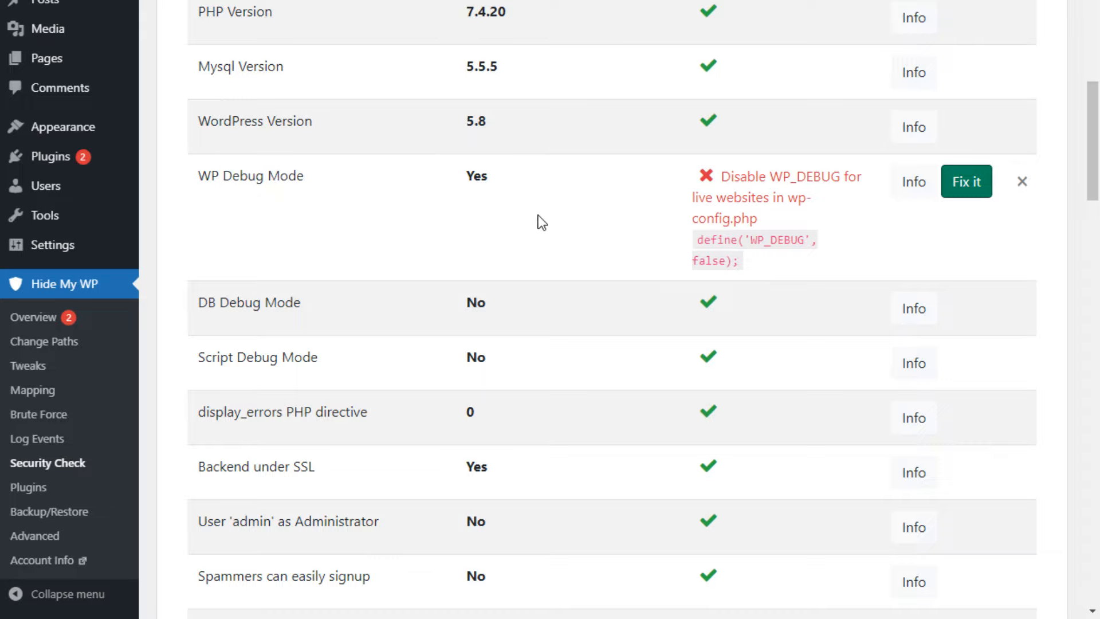
{"action": "left_click", "coordinate": [983, 190]}
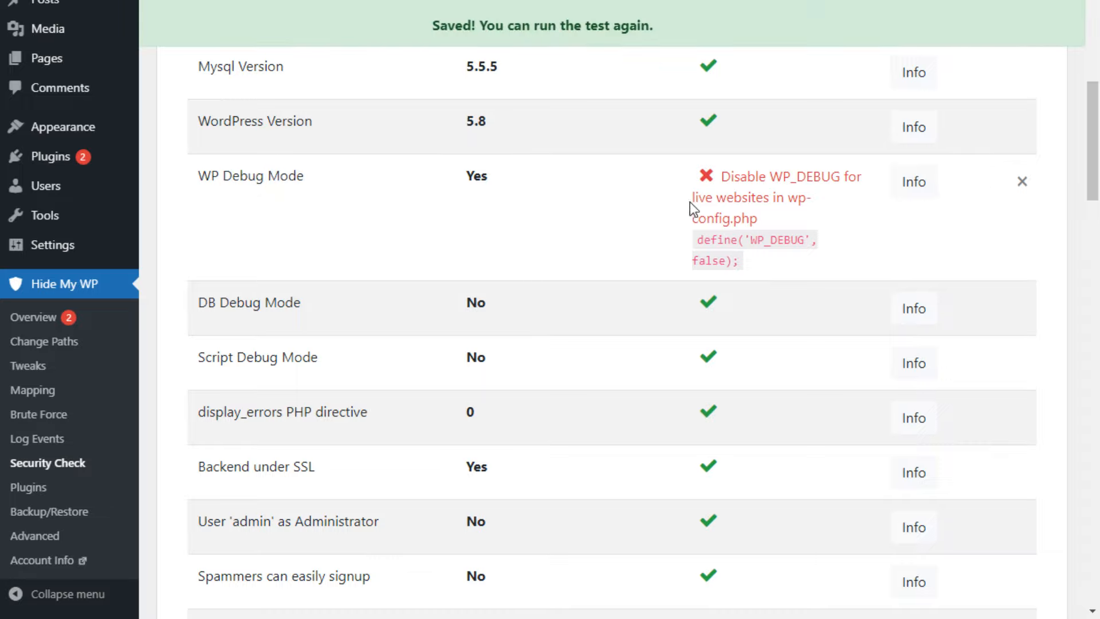
Step: Run the security scan again and check the WP Debug Mode task in the new results
{"action": "scroll", "coordinate": [850, 356], "scroll_direction": "up", "scroll_amount": 7}
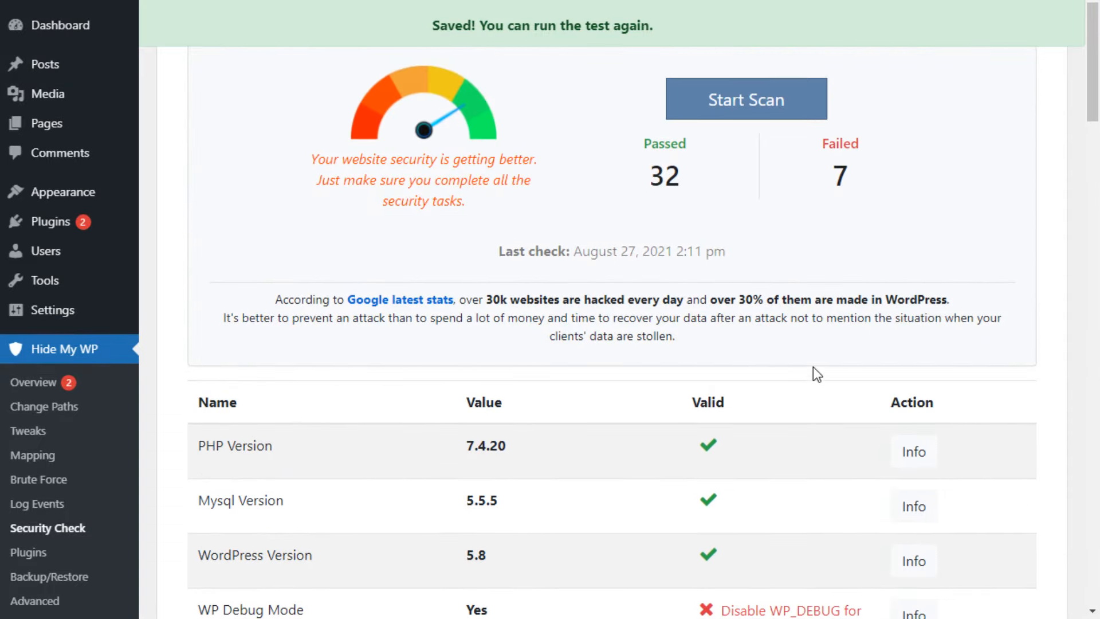
{"action": "left_click", "coordinate": [747, 102]}
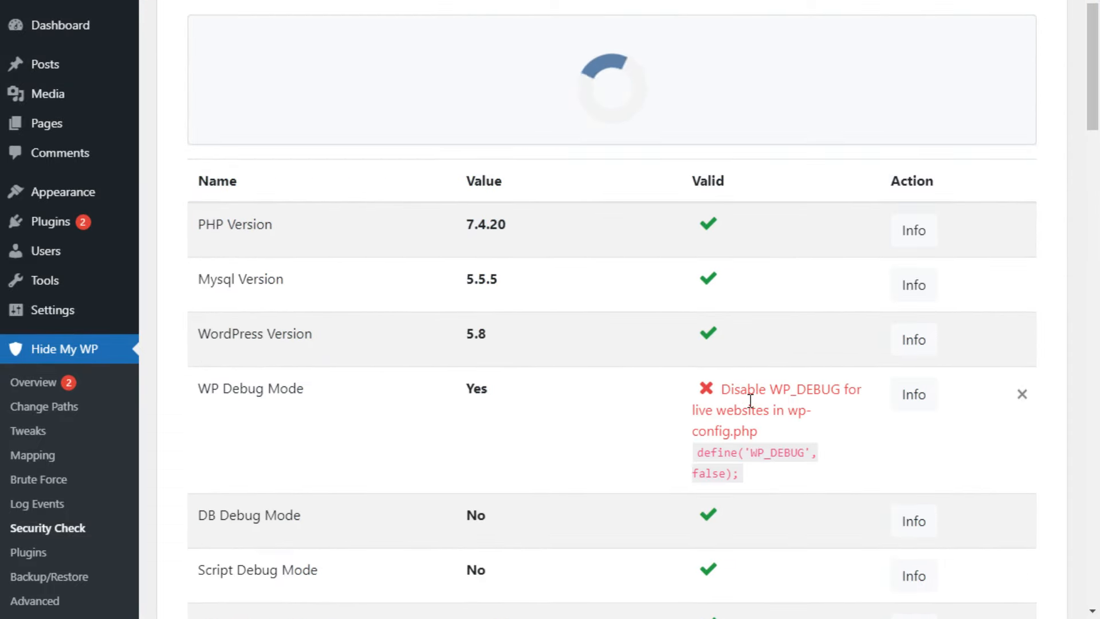
{"action": "scroll", "coordinate": [859, 424], "scroll_direction": "down", "scroll_amount": 7}
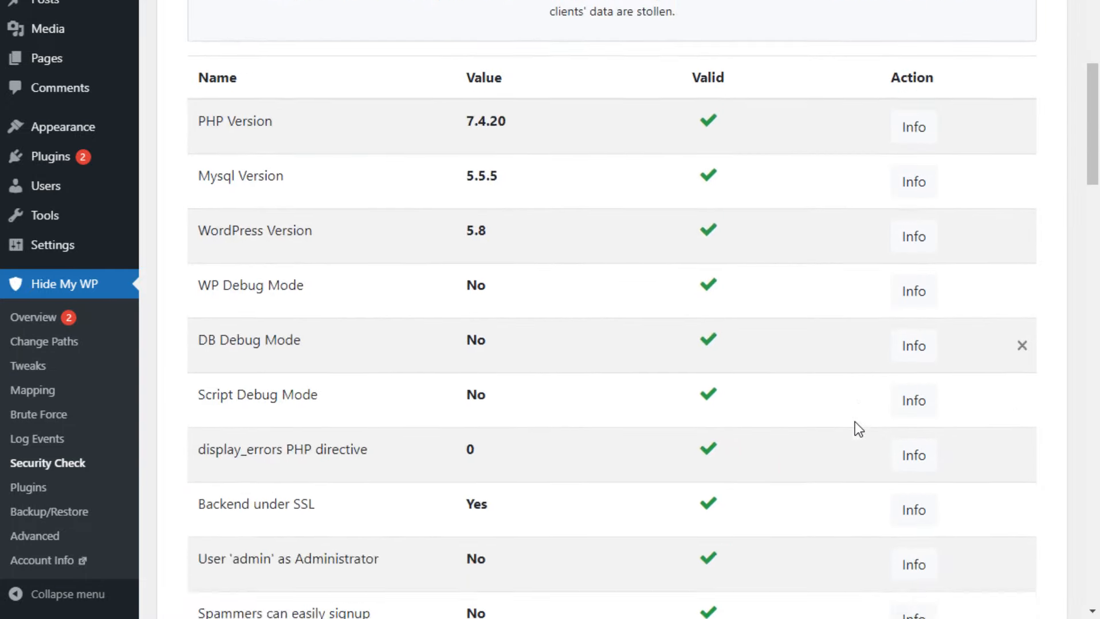
Step: Read the explanation of the User 'admin' as Administrator task and close it
{"action": "scroll", "coordinate": [777, 423], "scroll_direction": "down", "scroll_amount": 3}
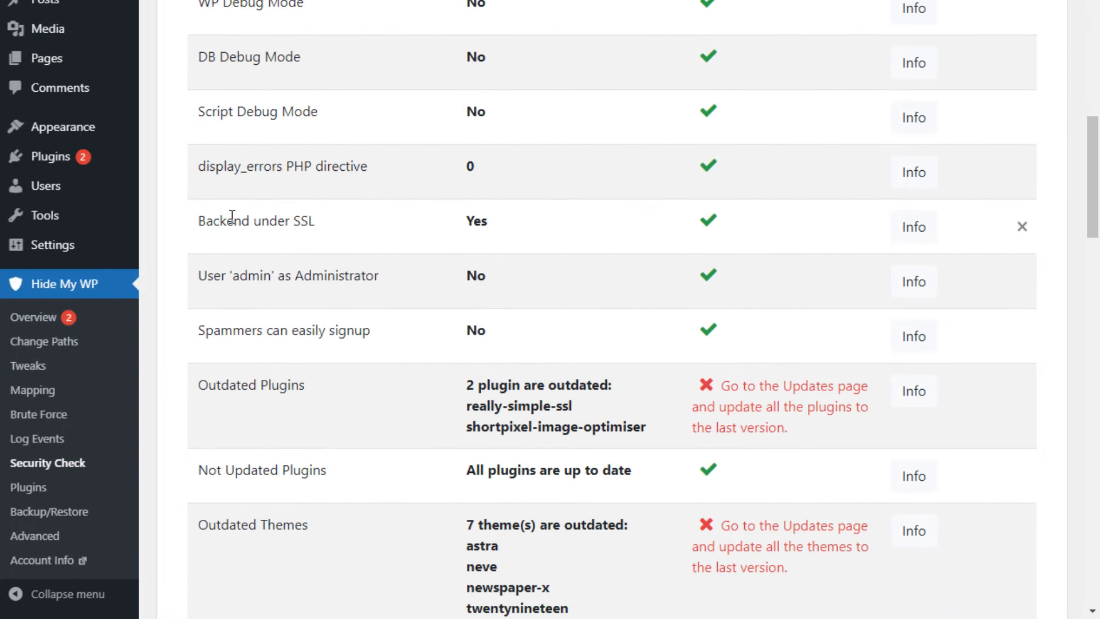
{"action": "left_click", "coordinate": [918, 293]}
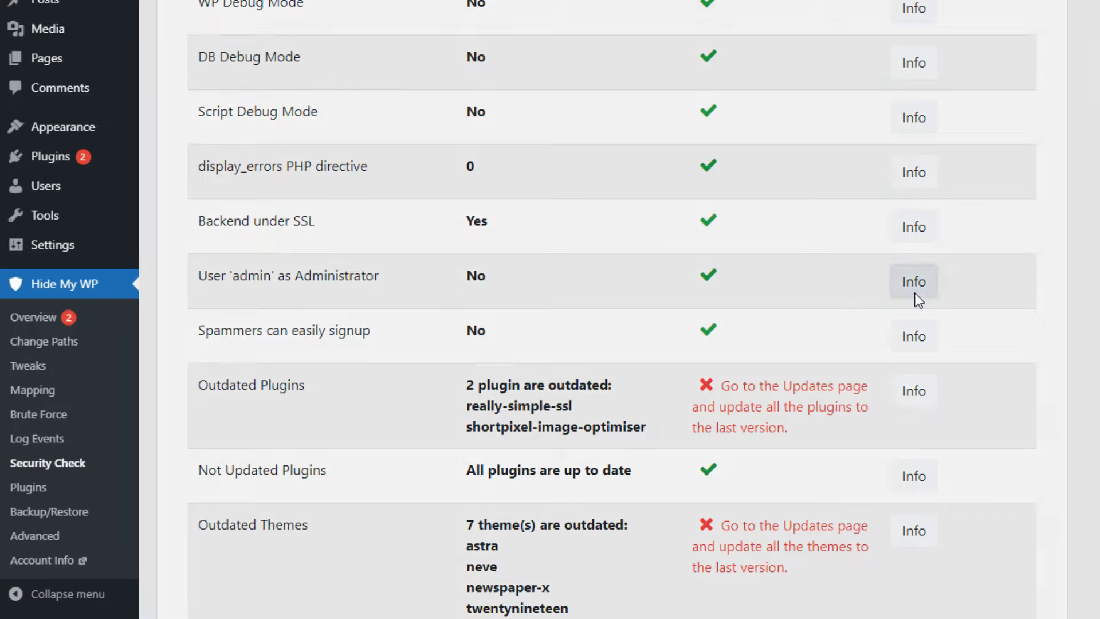
{"action": "left_click_drag", "start_coordinate": [238, 76], "coordinate": [649, 113]}
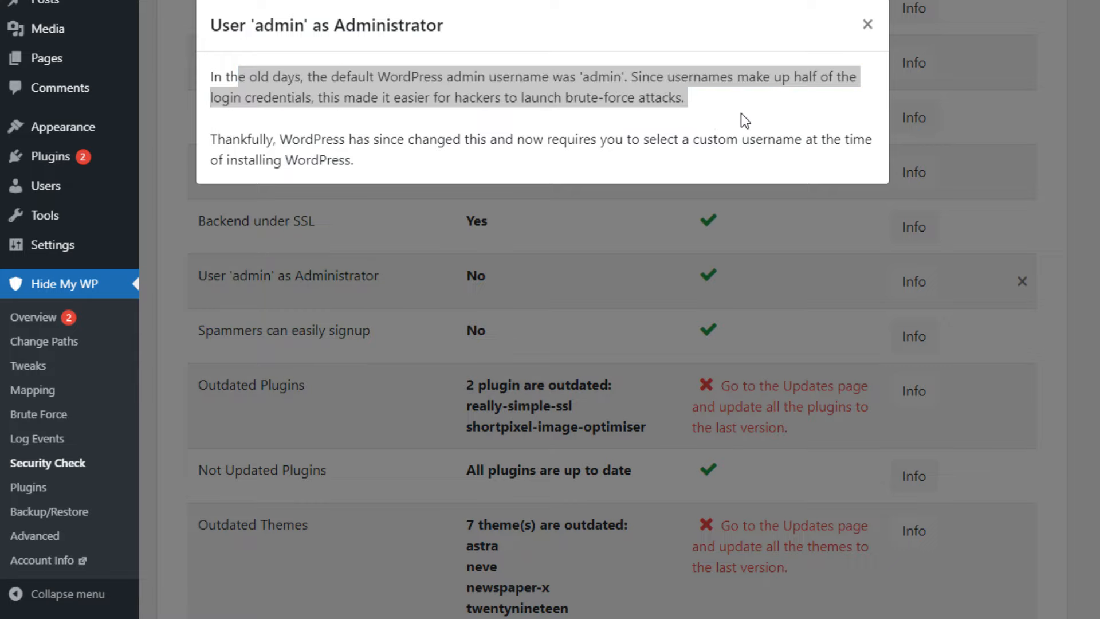
{"action": "left_click", "coordinate": [815, 286]}
Step: Read the explanations of the Outdated Plugins and Outdated Themes tasks, closing each one
{"action": "scroll", "coordinate": [813, 343], "scroll_direction": "down", "scroll_amount": 5}
{"action": "left_click", "coordinate": [923, 137]}
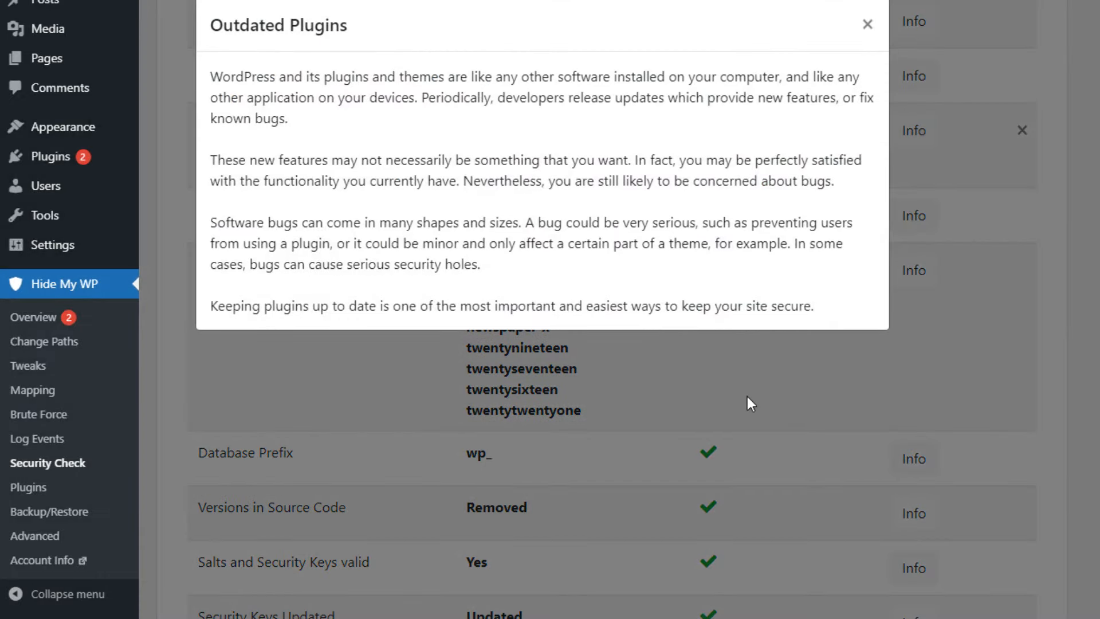
{"action": "left_click", "coordinate": [746, 396]}
{"action": "left_click", "coordinate": [920, 272]}
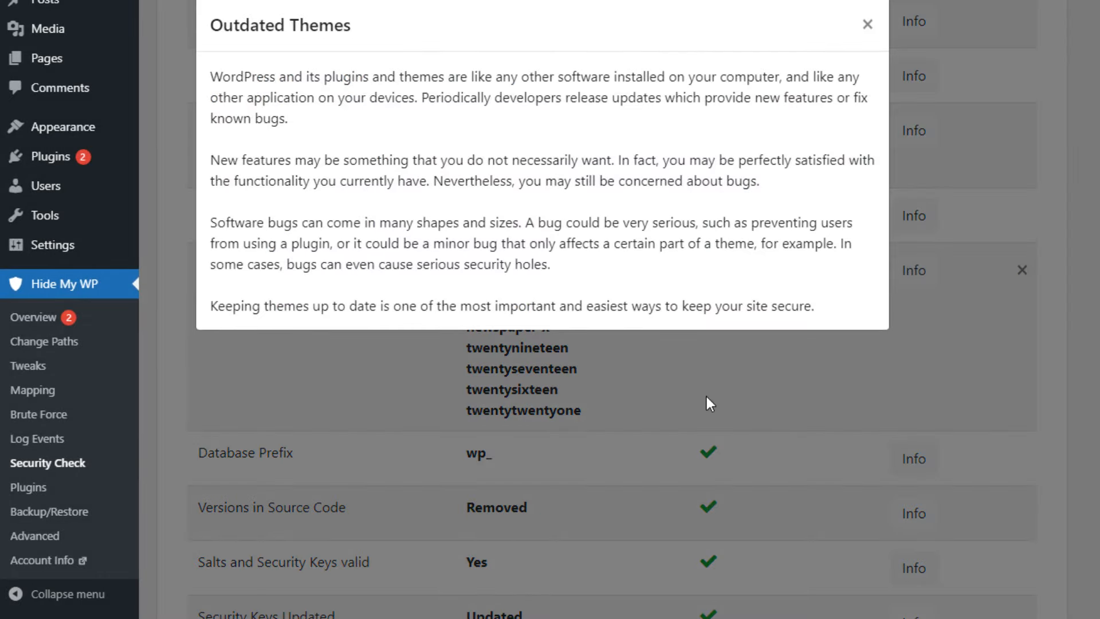
{"action": "left_click", "coordinate": [720, 397]}
Step: View the explanation of the Security Keys Updated task and close it
{"action": "scroll", "coordinate": [737, 401], "scroll_direction": "down", "scroll_amount": 4}
{"action": "left_click", "coordinate": [911, 363]}
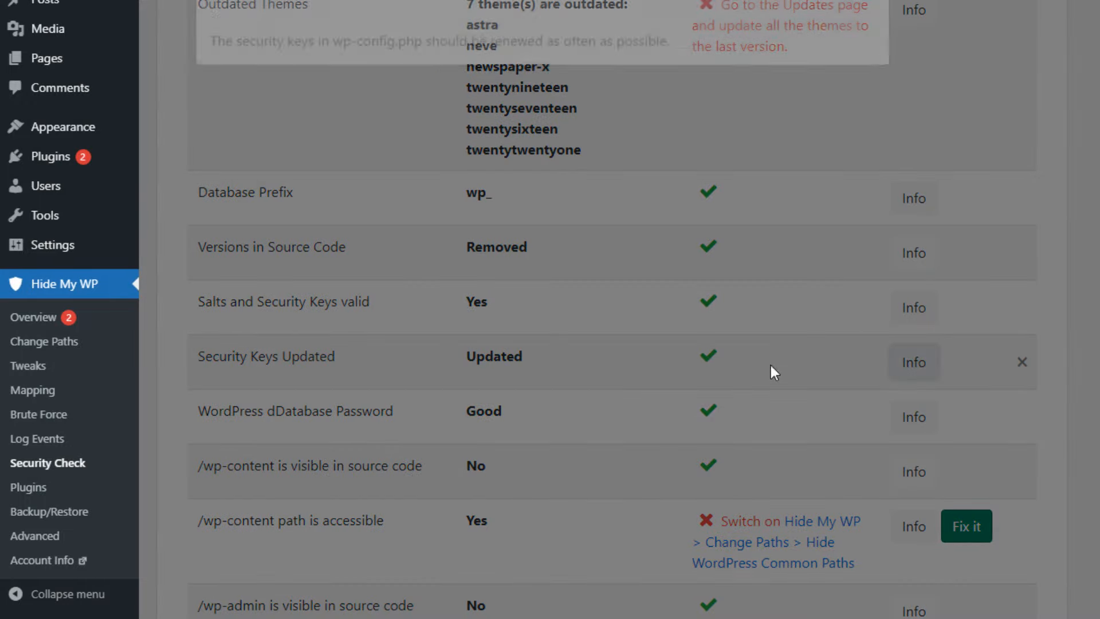
{"action": "left_click", "coordinate": [635, 401]}
Step: Review the WordPress path tasks, plus the advice and affected items for the Outdated Themes and Outdated Plugins tasks
{"action": "scroll", "coordinate": [745, 400], "scroll_direction": "down", "scroll_amount": 7}
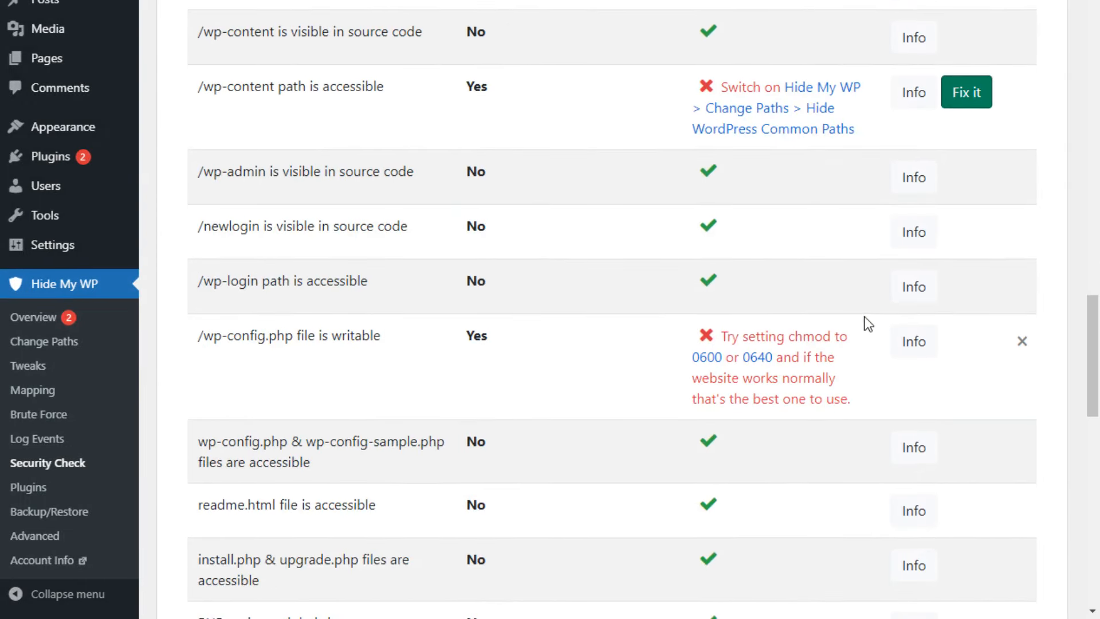
{"action": "scroll", "coordinate": [903, 297], "scroll_direction": "up", "scroll_amount": 3}
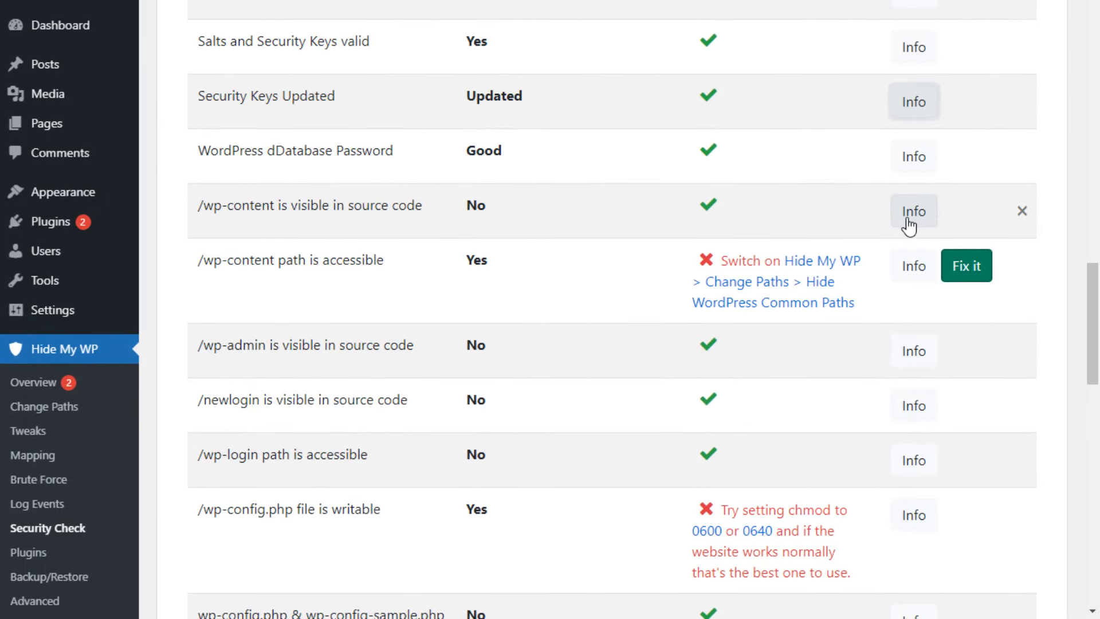
{"action": "scroll", "coordinate": [830, 377], "scroll_direction": "up", "scroll_amount": 3}
{"action": "scroll", "coordinate": [827, 378], "scroll_direction": "down", "scroll_amount": 6}
{"action": "scroll", "coordinate": [827, 378], "scroll_direction": "up", "scroll_amount": 5}
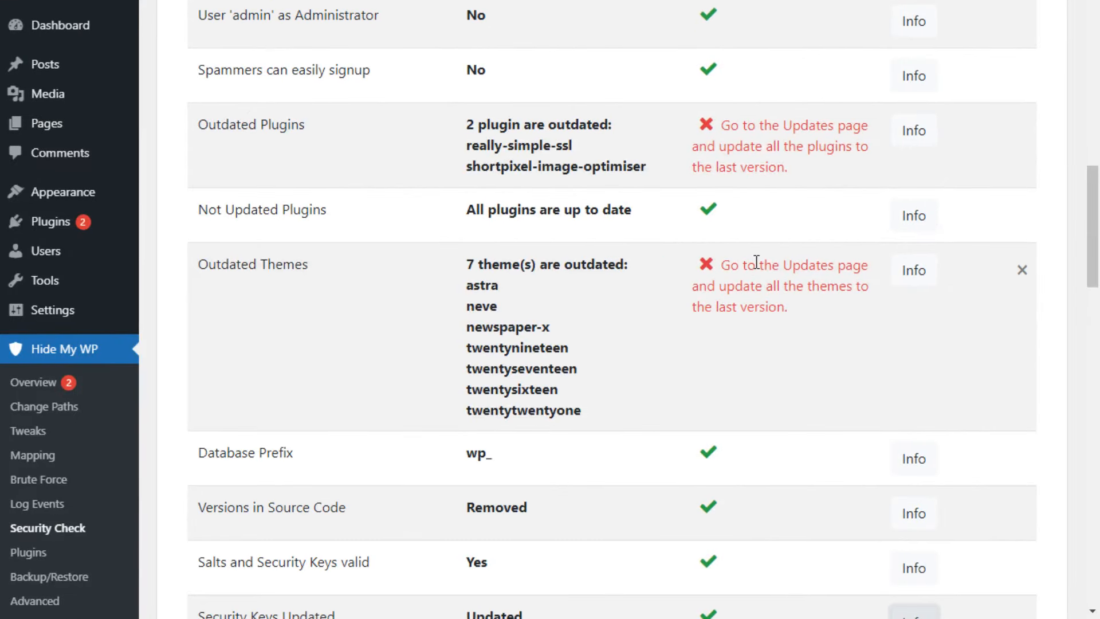
{"action": "left_click_drag", "start_coordinate": [735, 286], "coordinate": [331, 284]}
{"action": "double_click", "coordinate": [275, 263]}
{"action": "left_click_drag", "start_coordinate": [275, 263], "coordinate": [618, 282]}
{"action": "left_click_drag", "start_coordinate": [222, 125], "coordinate": [754, 169]}
Step: Examine the remaining security tasks to the end of the list, including /wp-content path, XML-RPC access and MySql Grant All Permissions
{"action": "scroll", "coordinate": [661, 403], "scroll_direction": "down", "scroll_amount": 9}
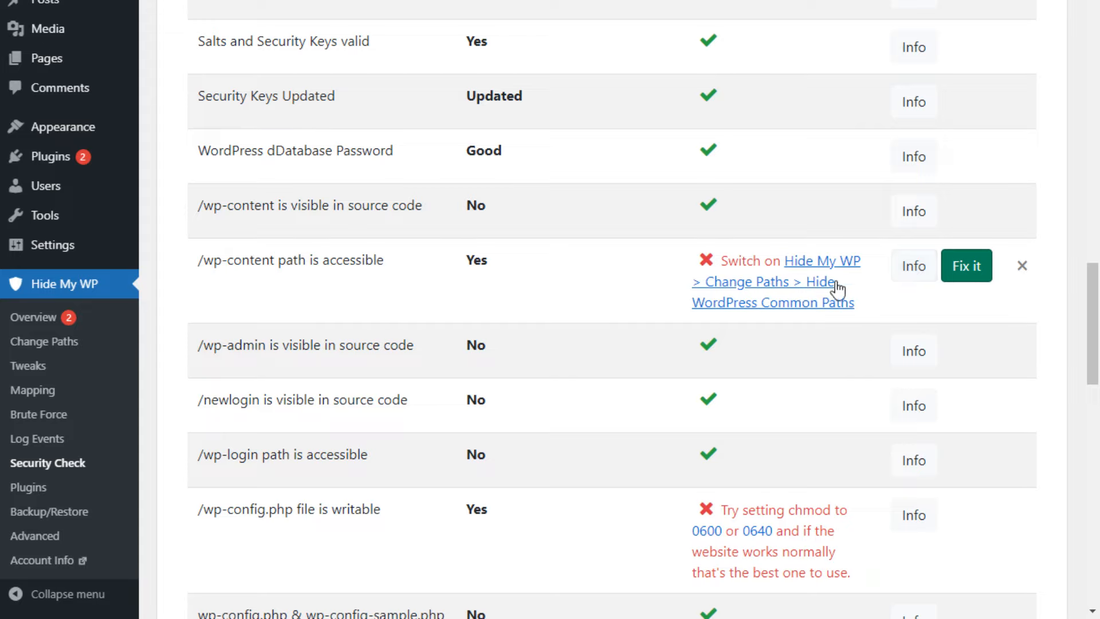
{"action": "scroll", "coordinate": [834, 345], "scroll_direction": "down", "scroll_amount": 14}
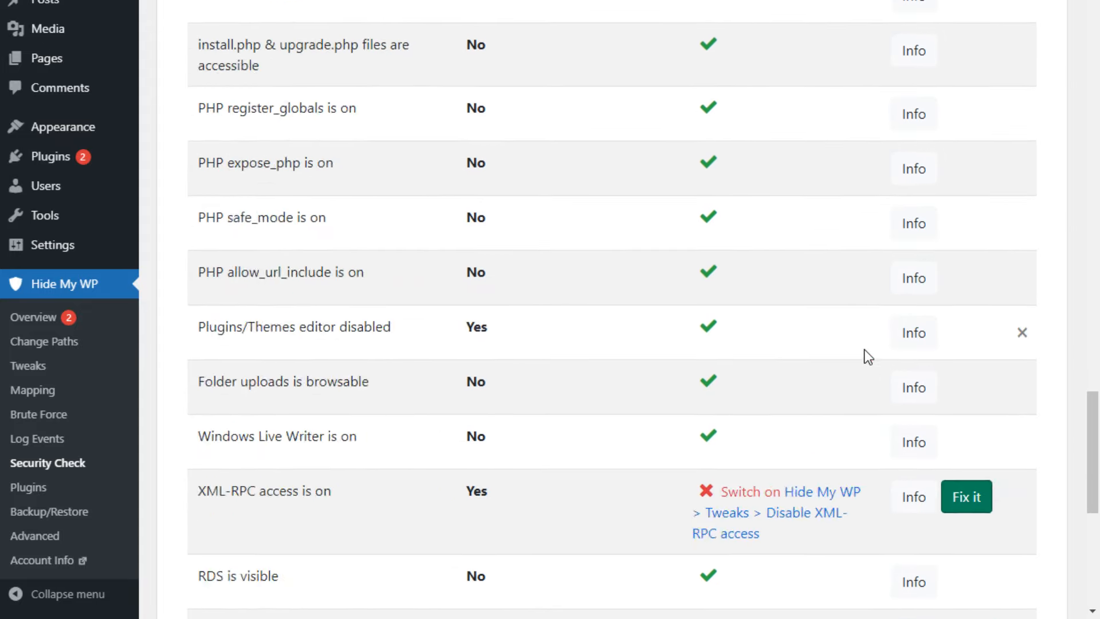
{"action": "scroll", "coordinate": [966, 331], "scroll_direction": "down", "scroll_amount": 5}
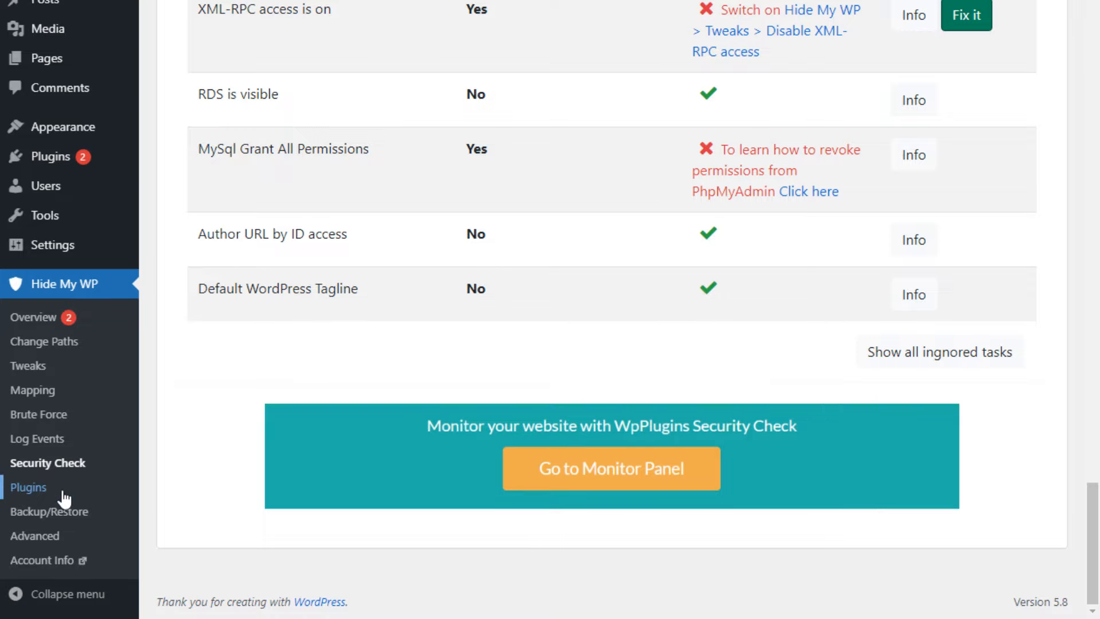
Step: View Hide My WP's Backup/Restore page and its Advanced rollback, compatibility and email notification settings
{"action": "left_click", "coordinate": [52, 512]}
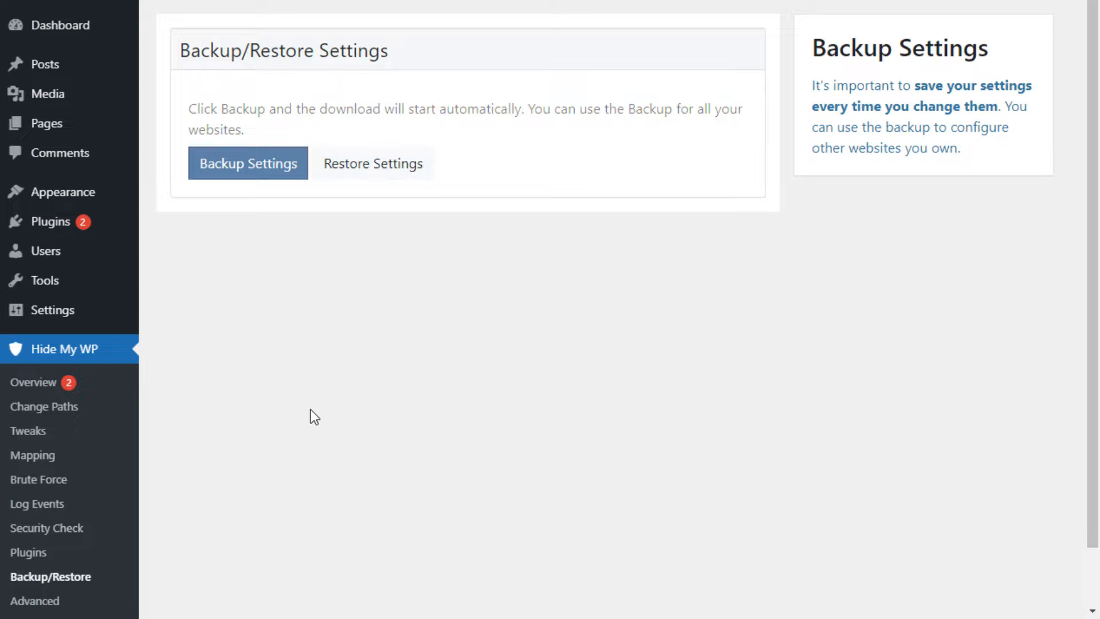
{"action": "left_click", "coordinate": [14, 600]}
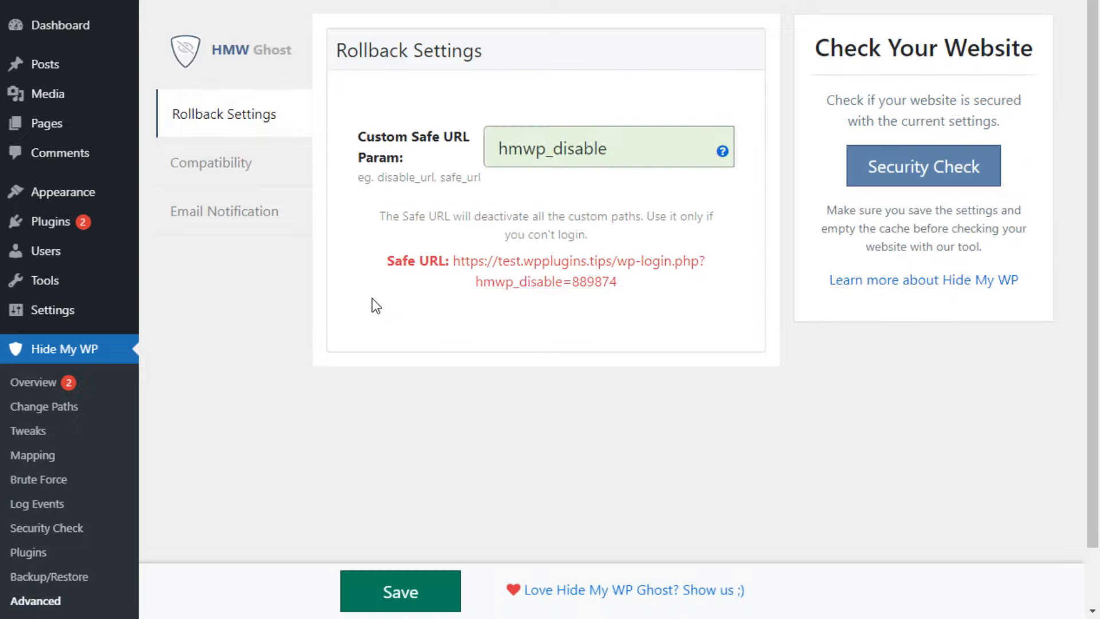
{"action": "left_click", "coordinate": [266, 164]}
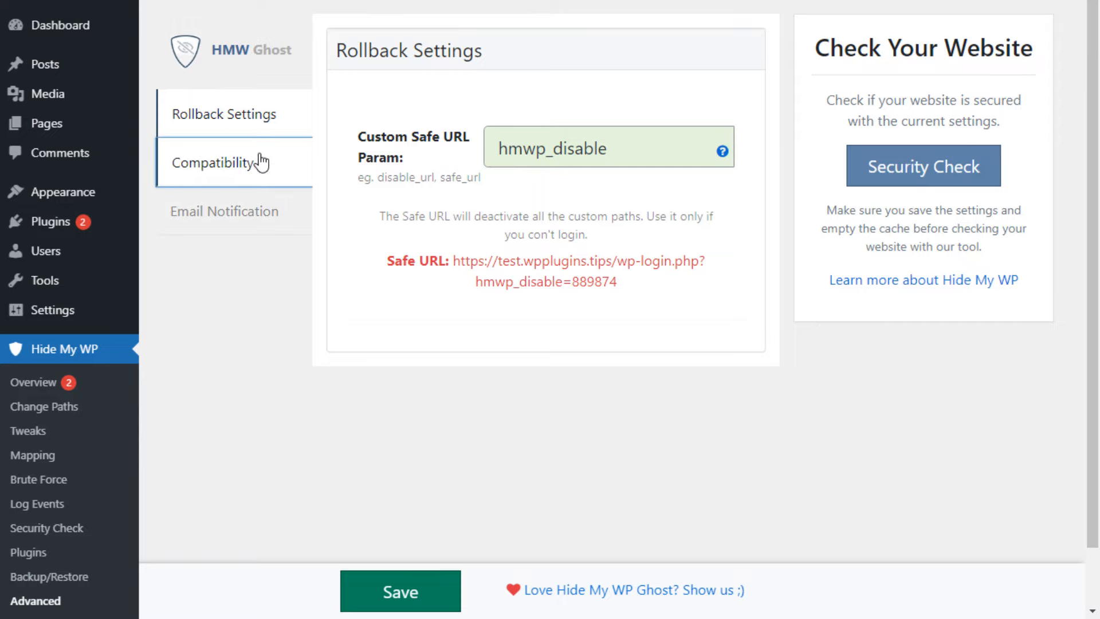
{"action": "left_click", "coordinate": [257, 220]}
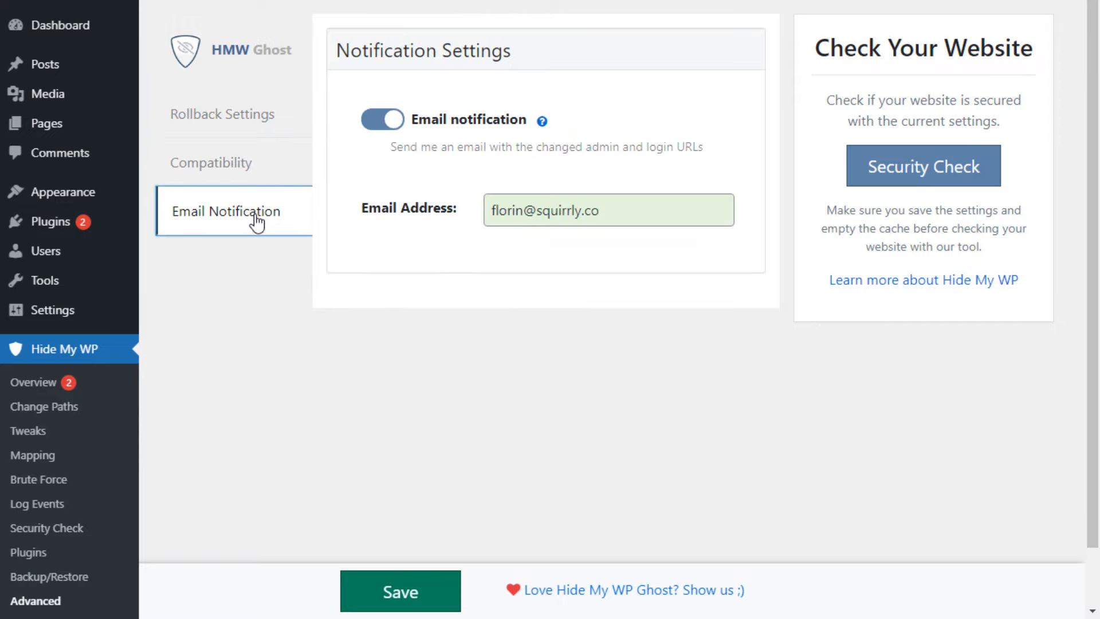